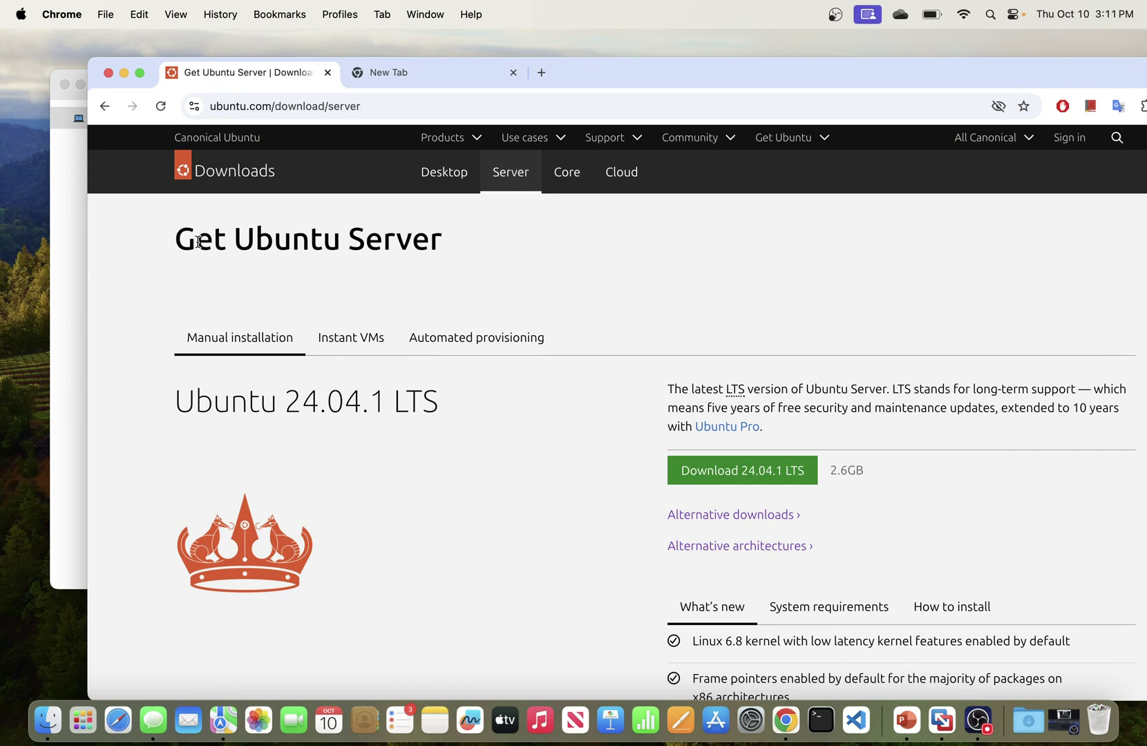
Step: Move the VMware Fusion library window up-left, then minimise the Chrome Ubuntu download window
click(65, 175)
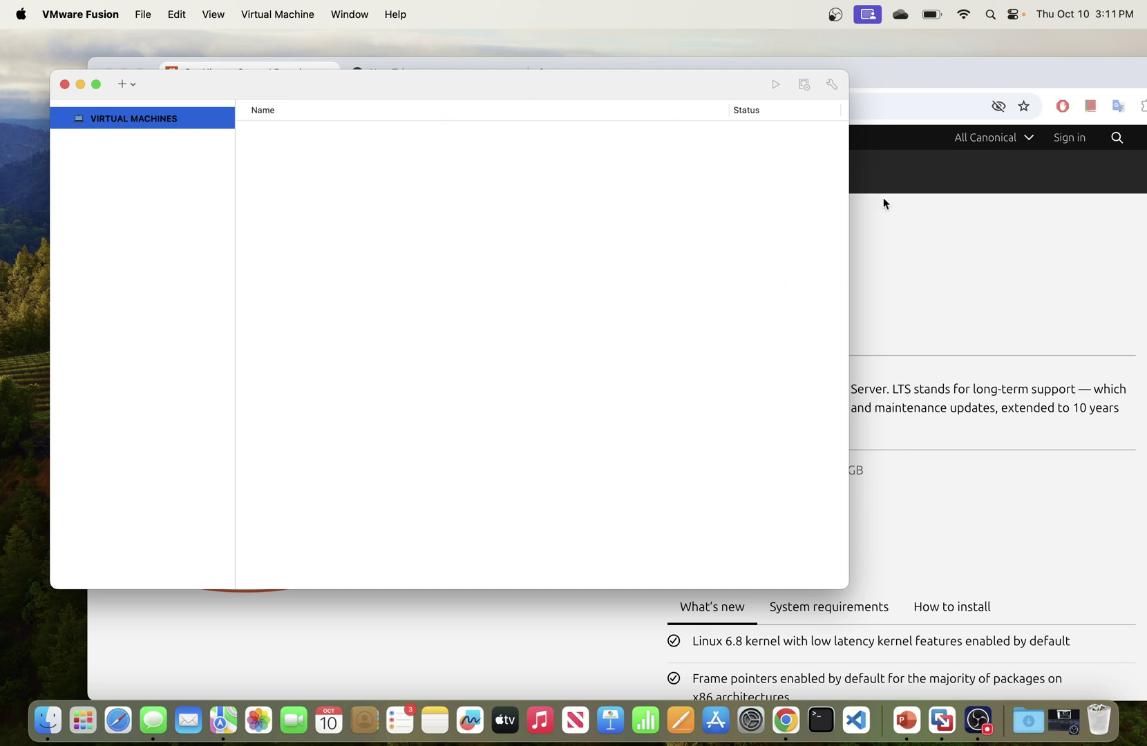
drag(323, 85, 321, 55)
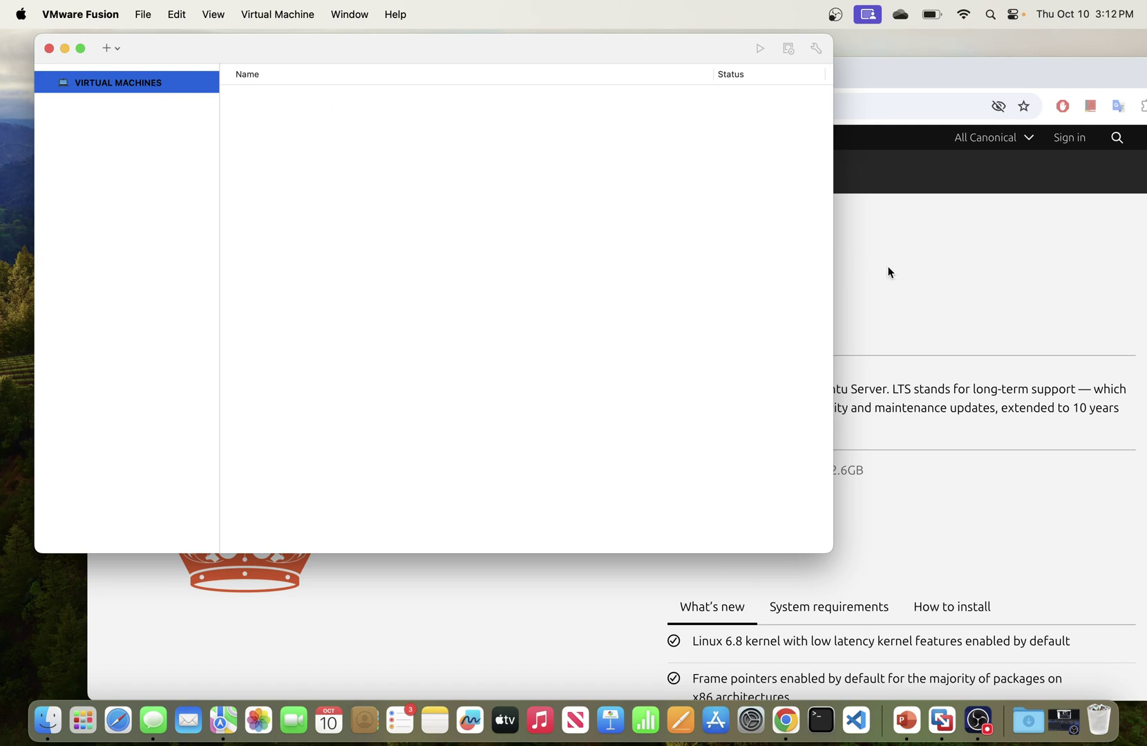
click(909, 309)
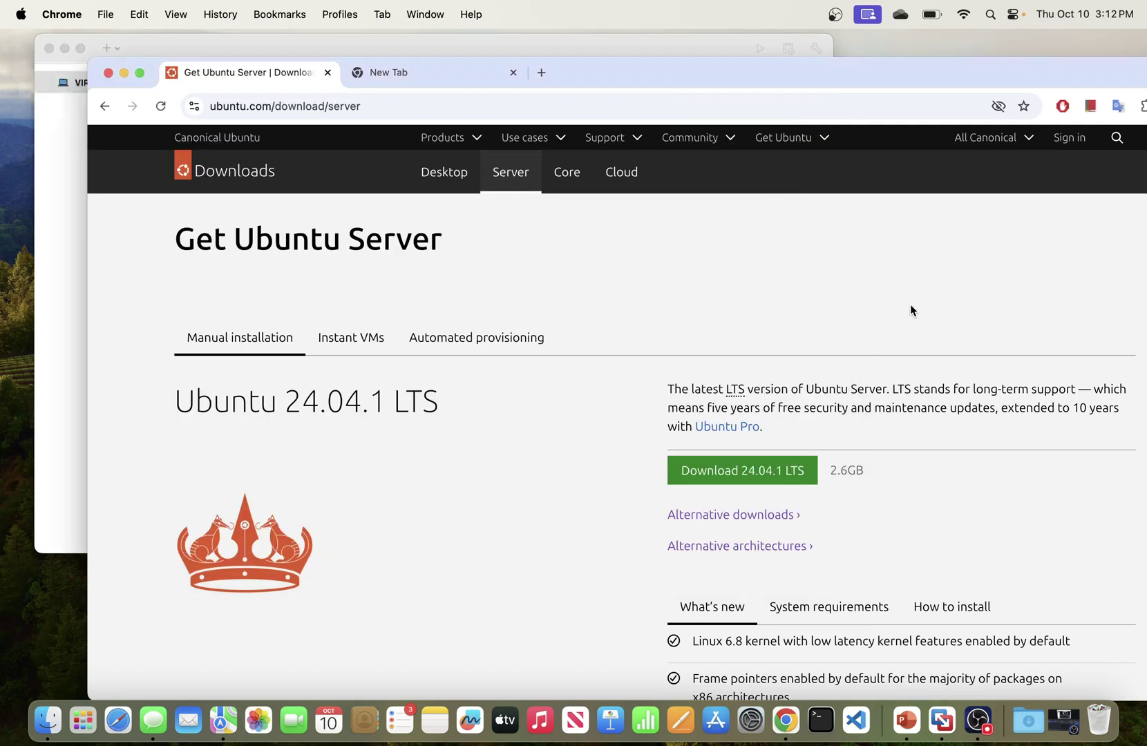
click(125, 72)
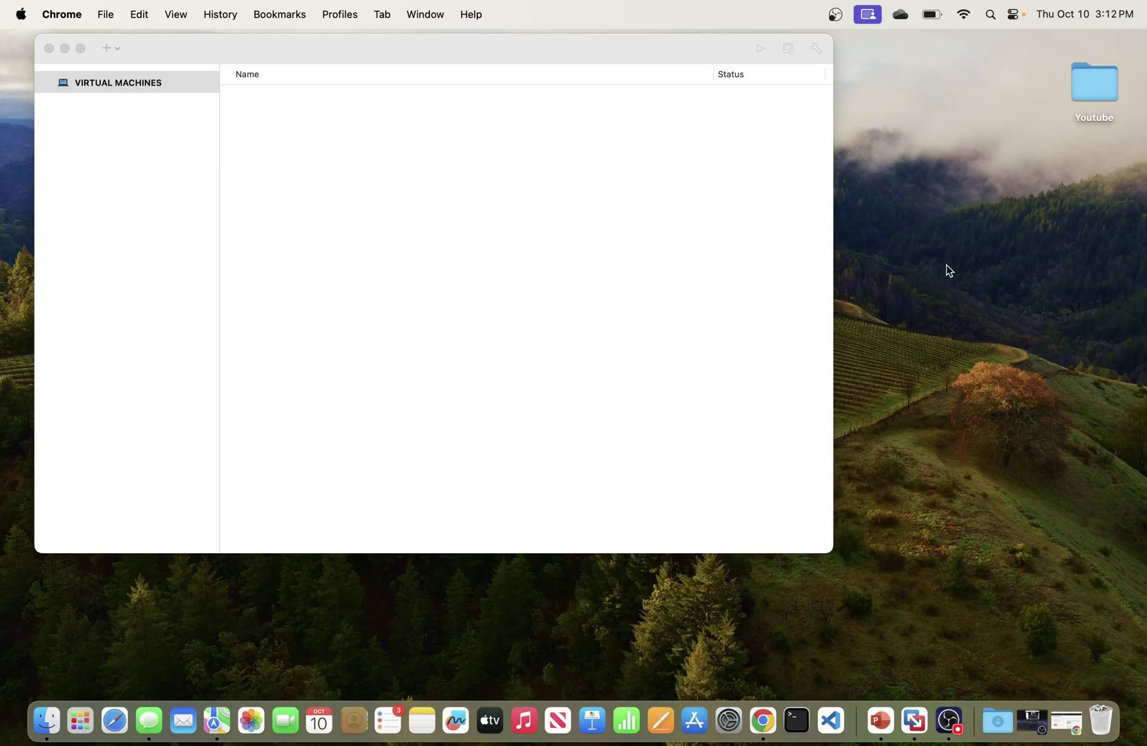
Step: Activate the empty VMware Fusion library window and drag it down and right
click(577, 209)
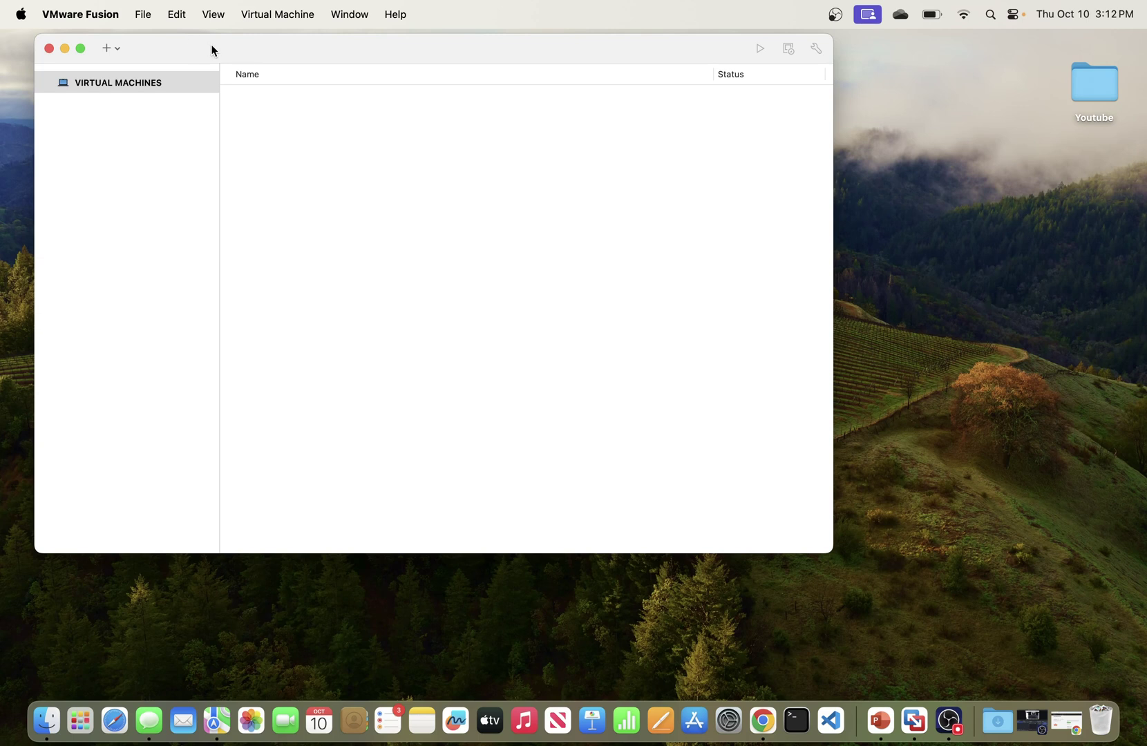
drag(298, 49, 351, 76)
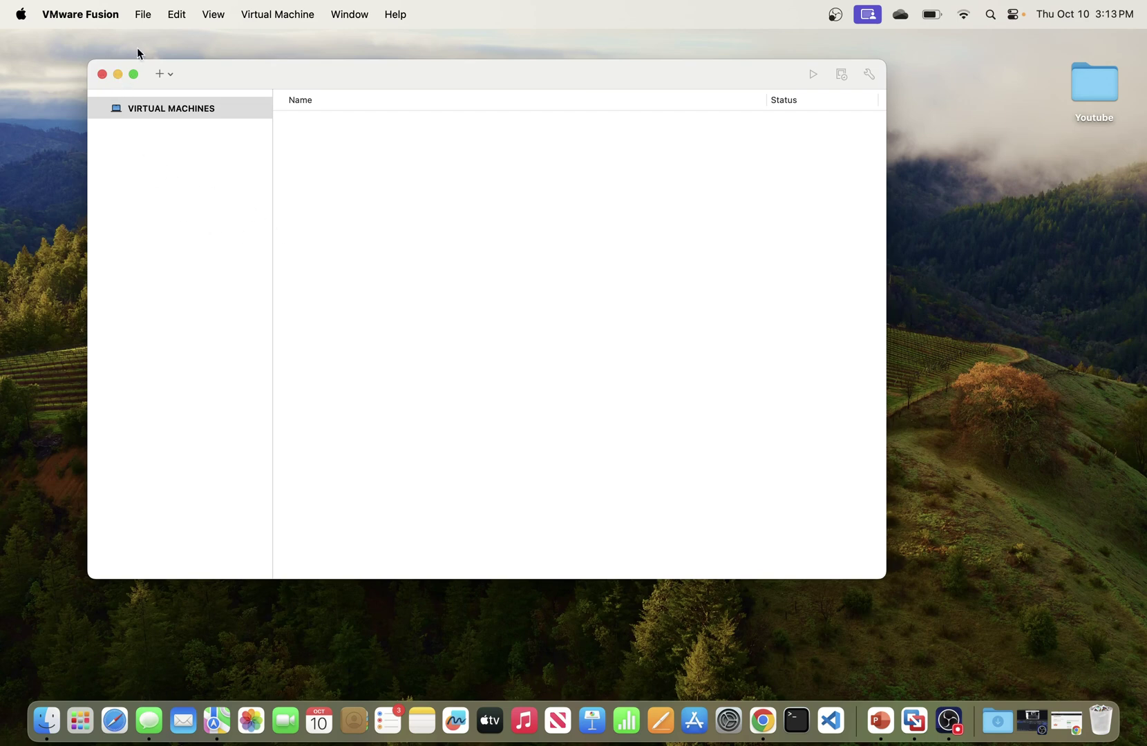
Step: Bring Chrome back full screen and search Google for 'ubuntu' in the New Tab
click(764, 721)
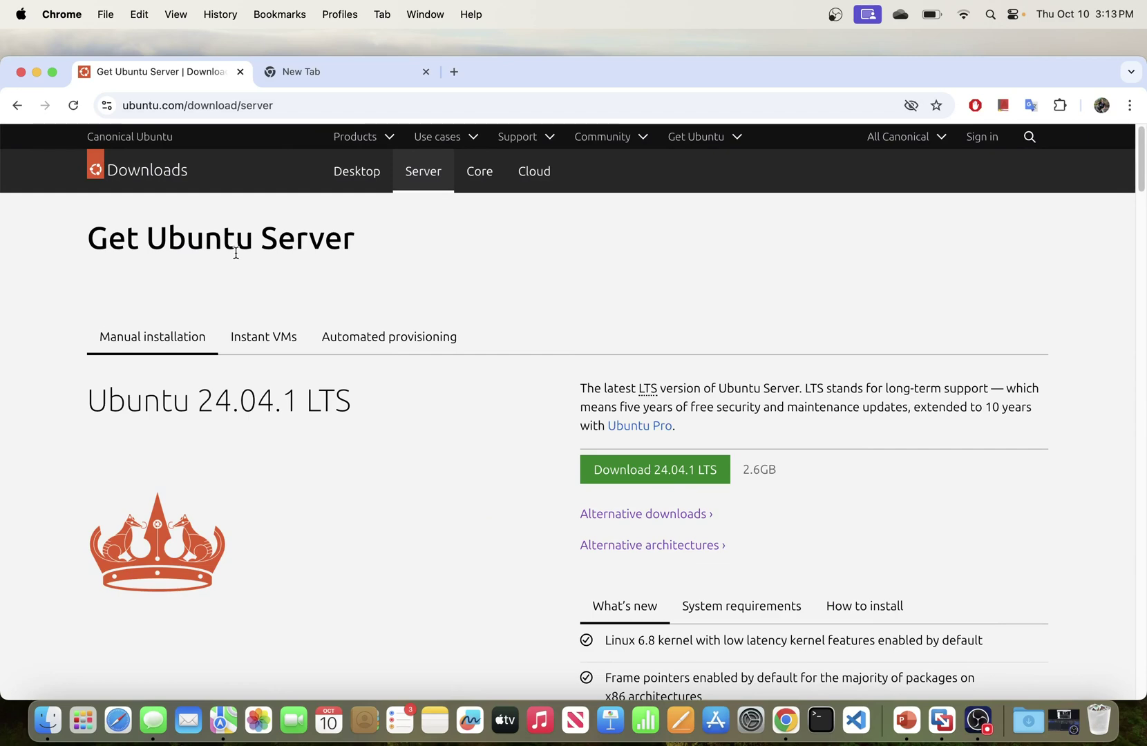
click(52, 72)
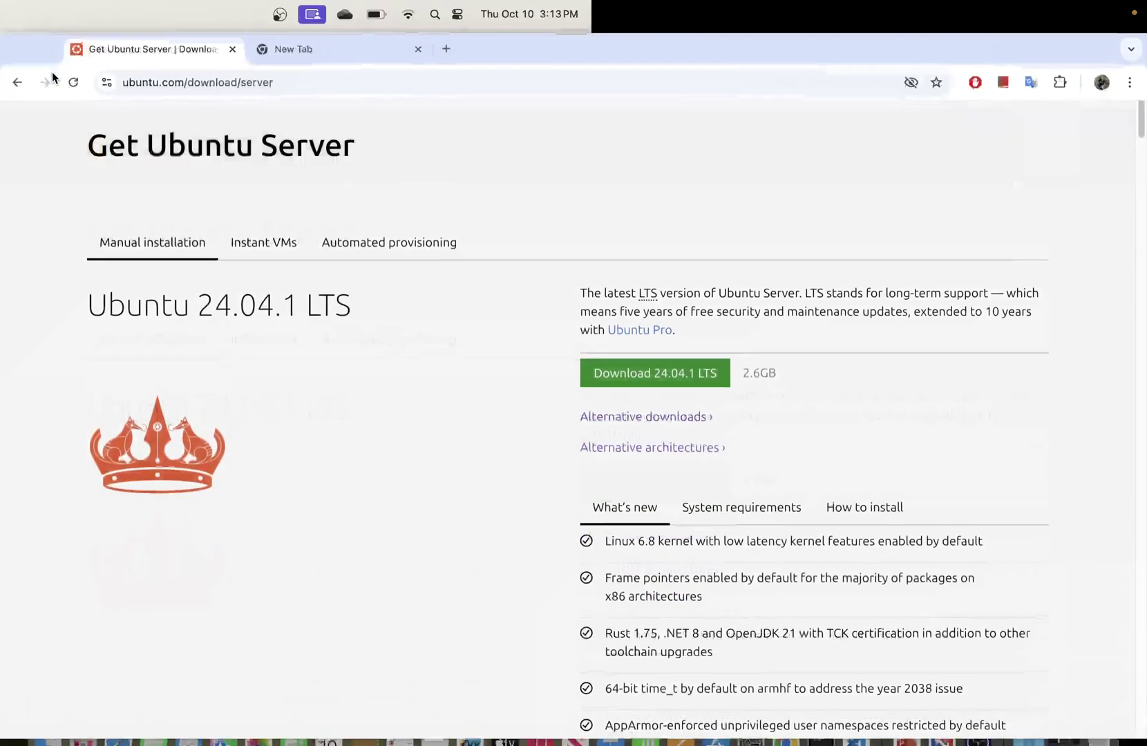
click(315, 46)
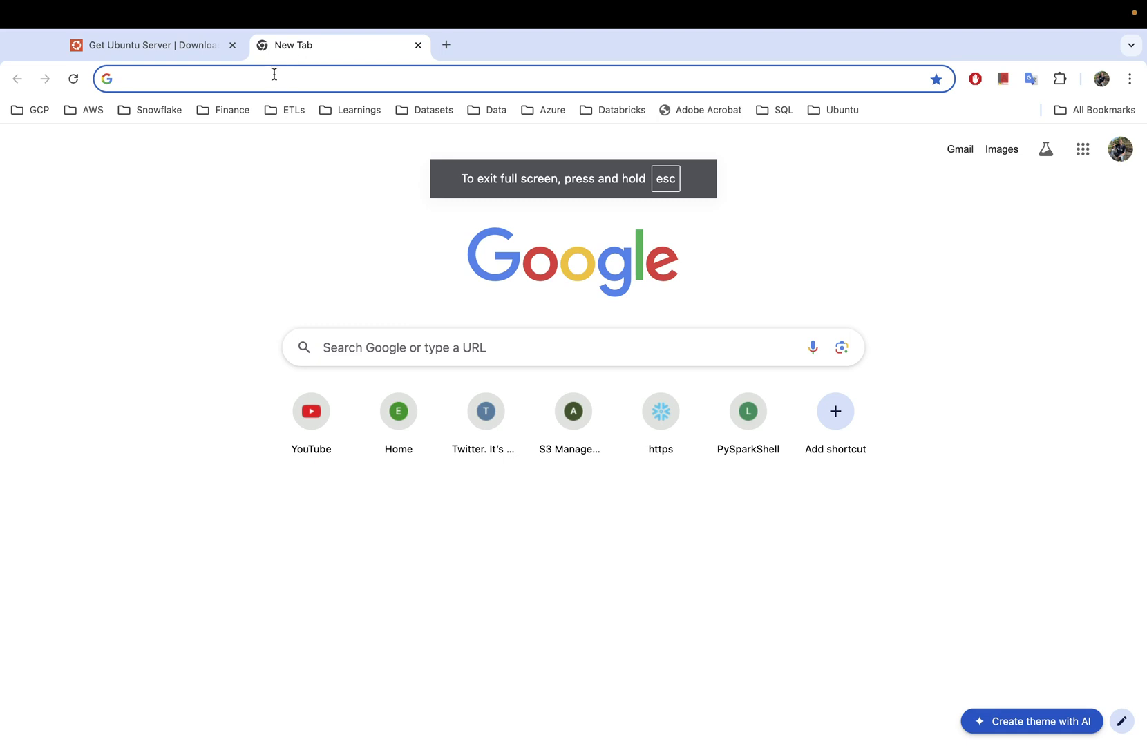
text(ubuntu)
key(Return)
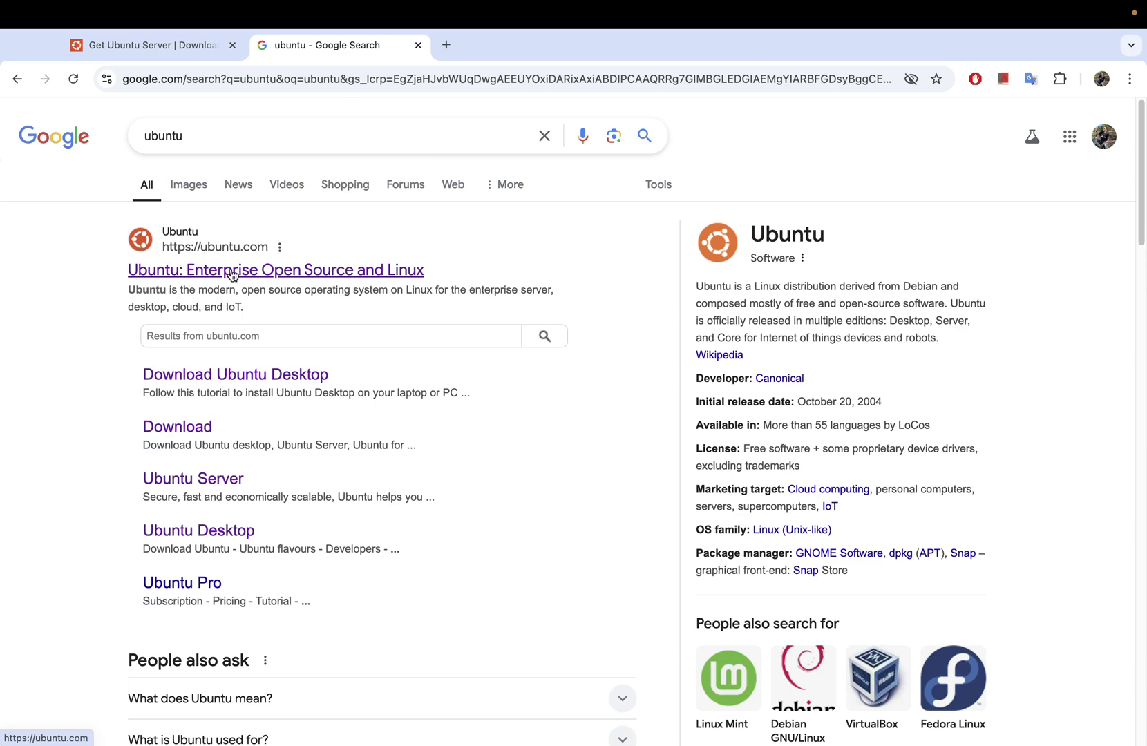
Step: Open the ubuntu.com result in a new tab, then go via Products > Ubuntu Server to Download Ubuntu Server
right_click(232, 275)
click(286, 277)
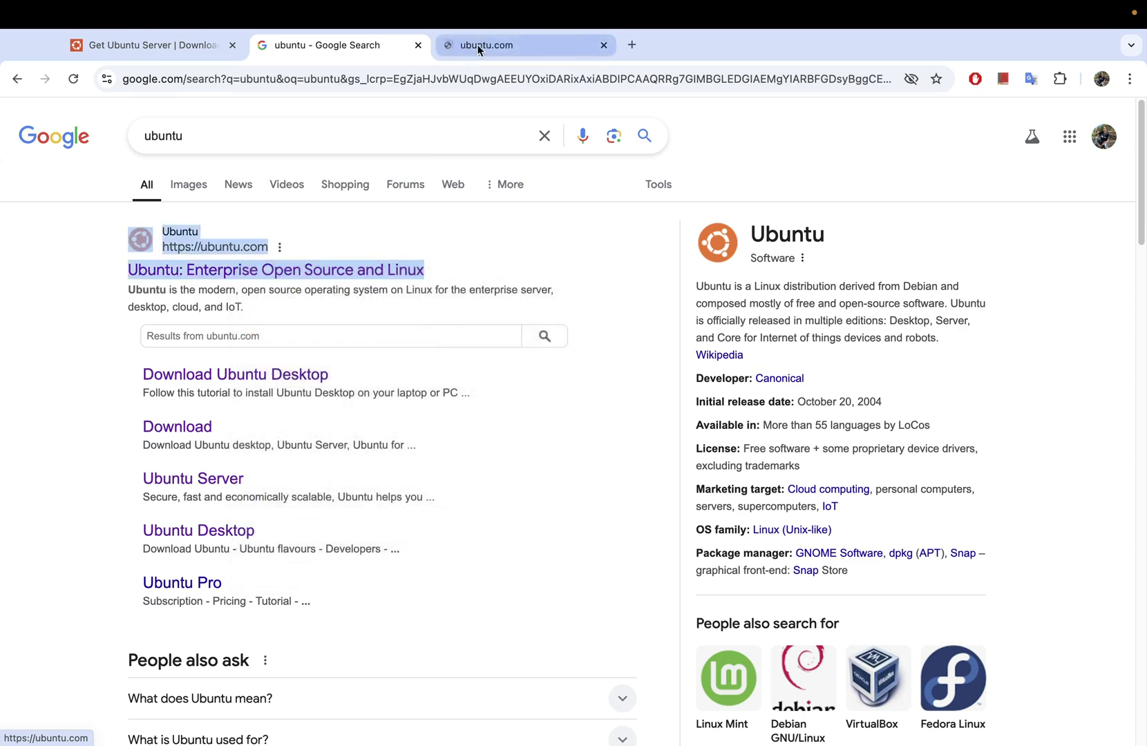
click(477, 45)
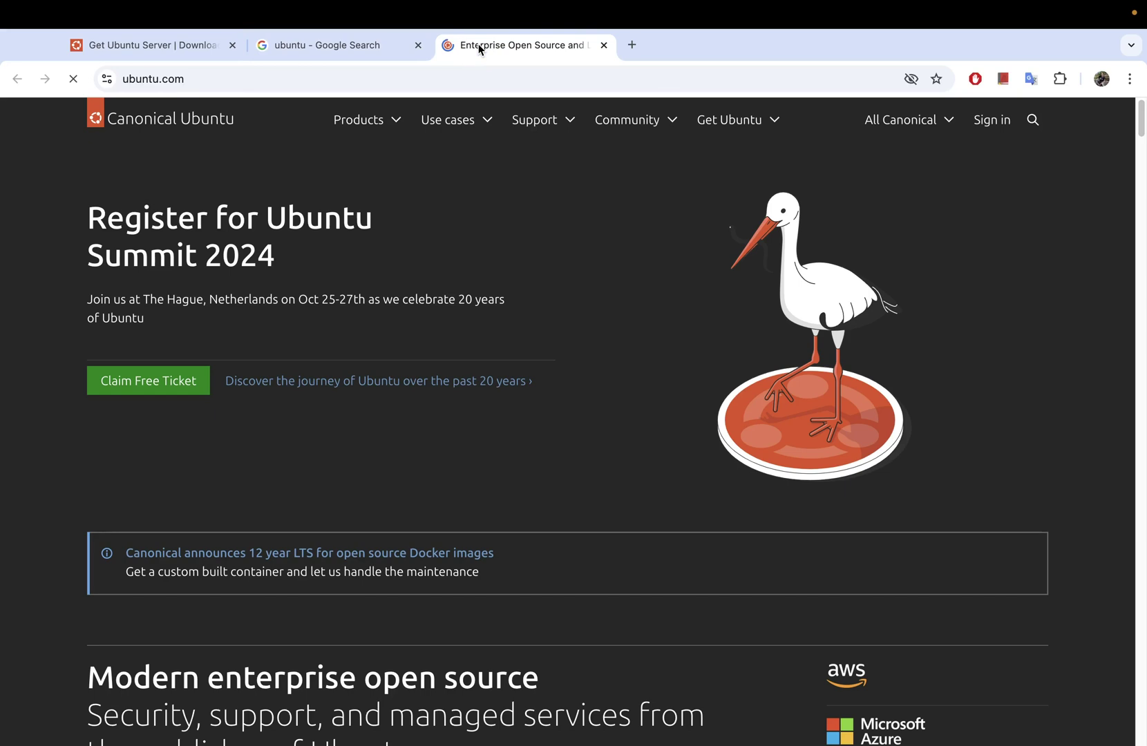
click(392, 121)
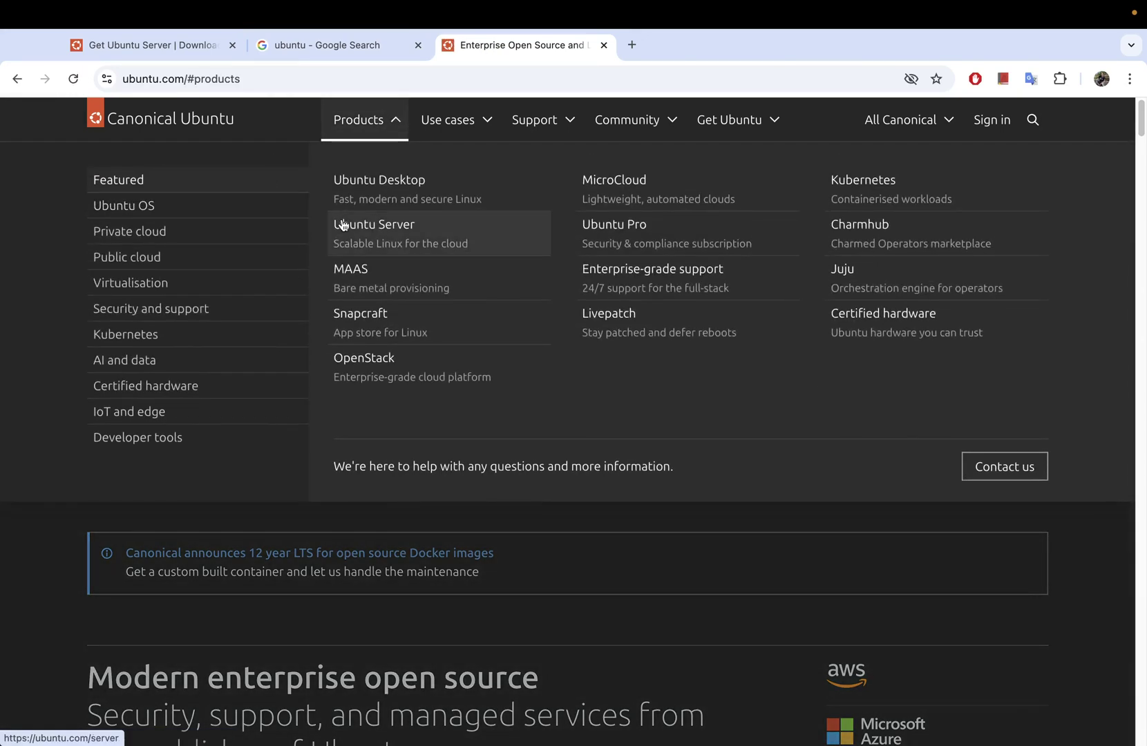
click(401, 238)
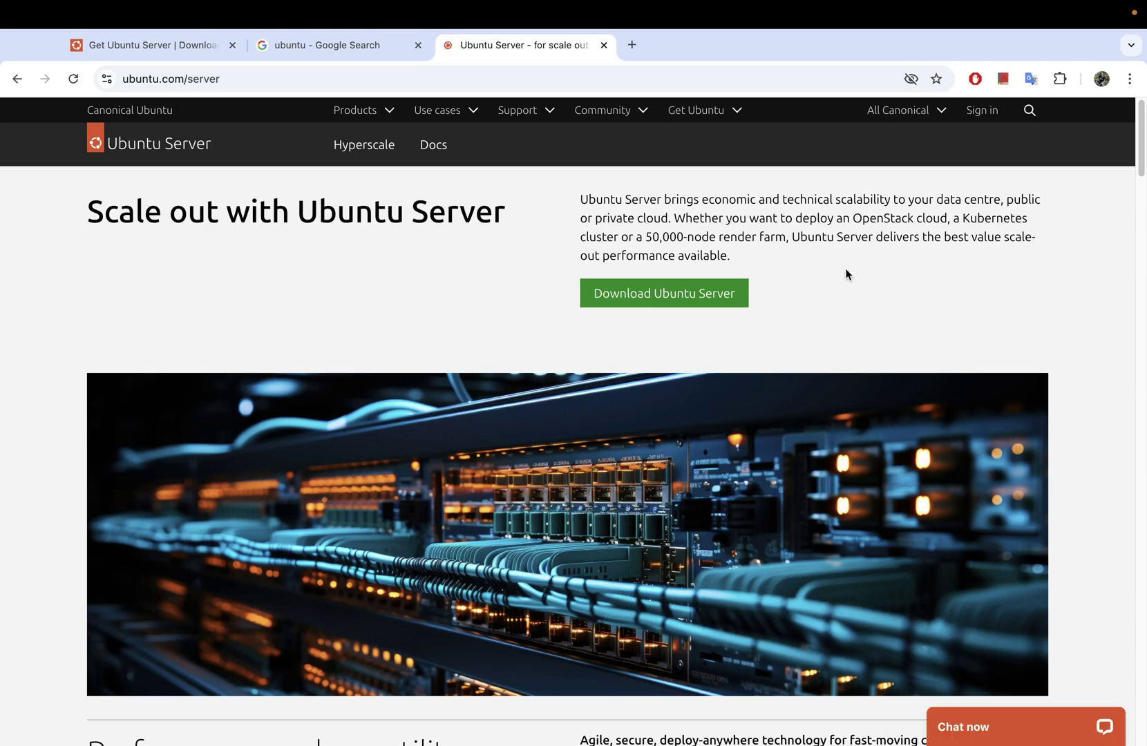
scroll(497, 296, down, 1)
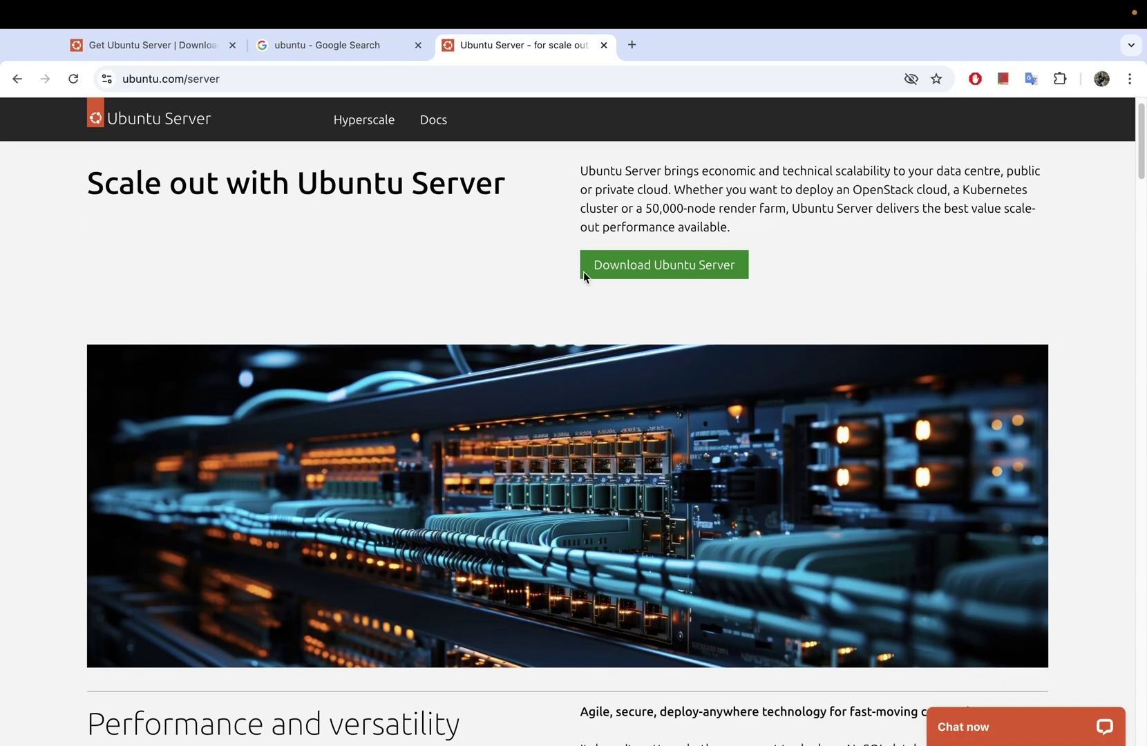
click(631, 270)
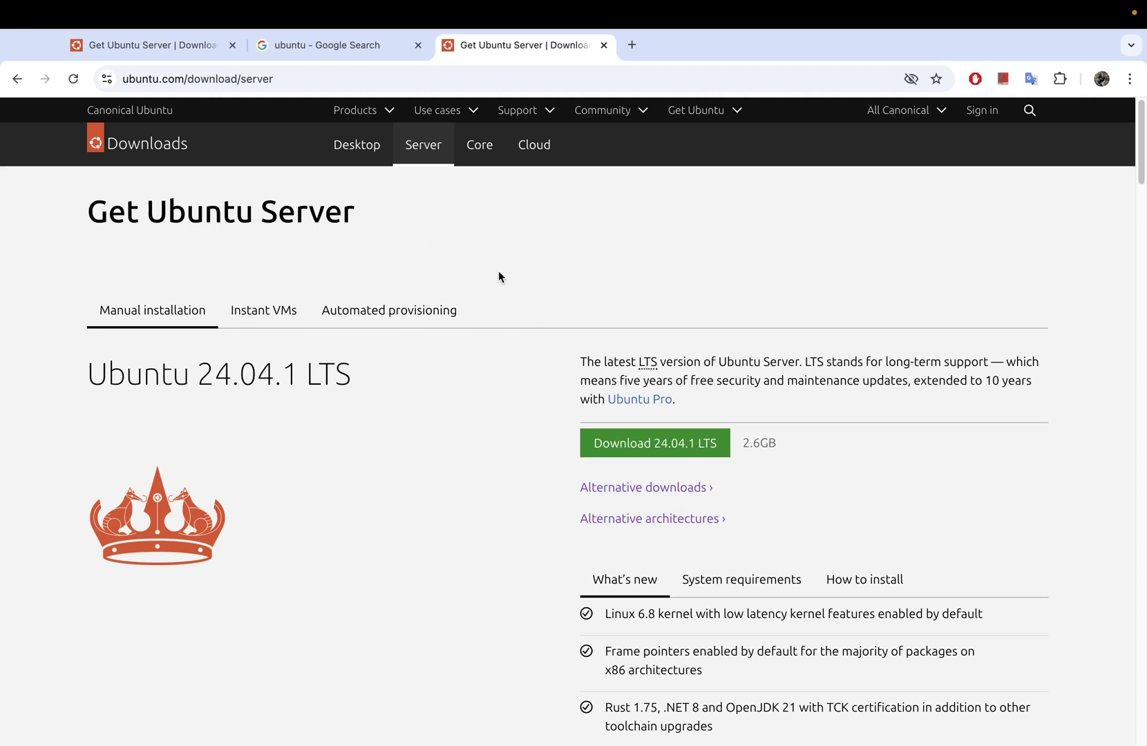
Step: Open the Alternative architectures link (ARM, IBM POWER, IBM Z, RISC-V) in a fourth tab
scroll(503, 388, down, 1)
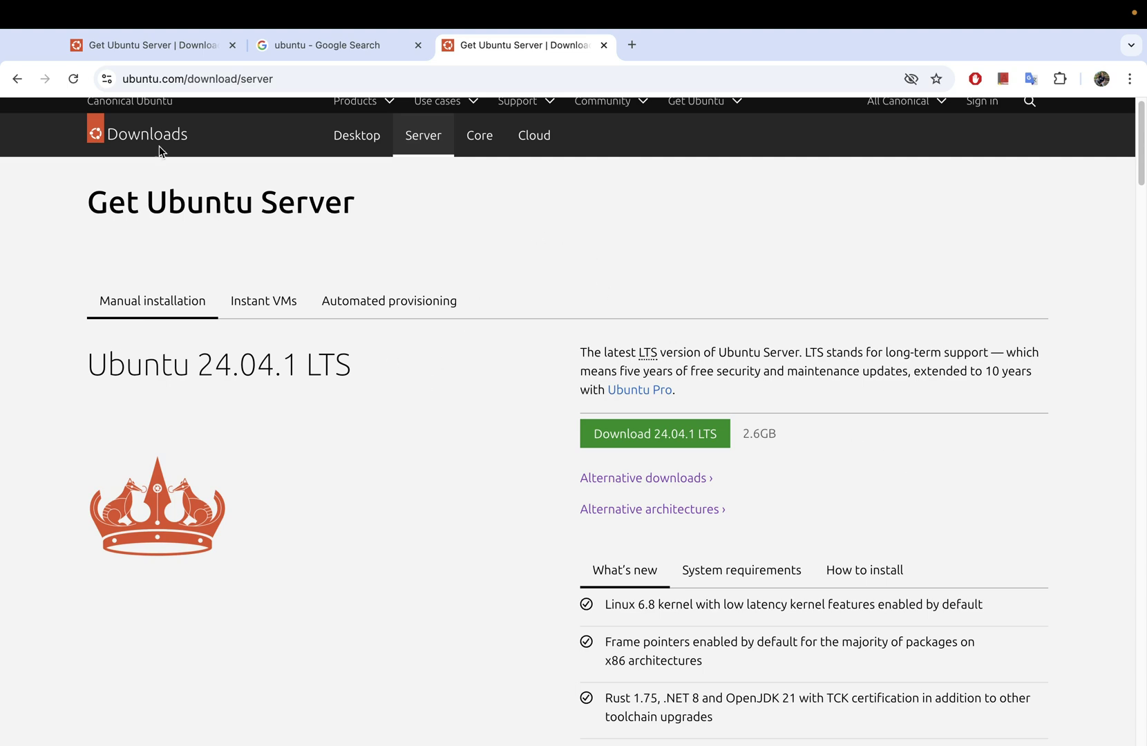
scroll(417, 289, up, 1)
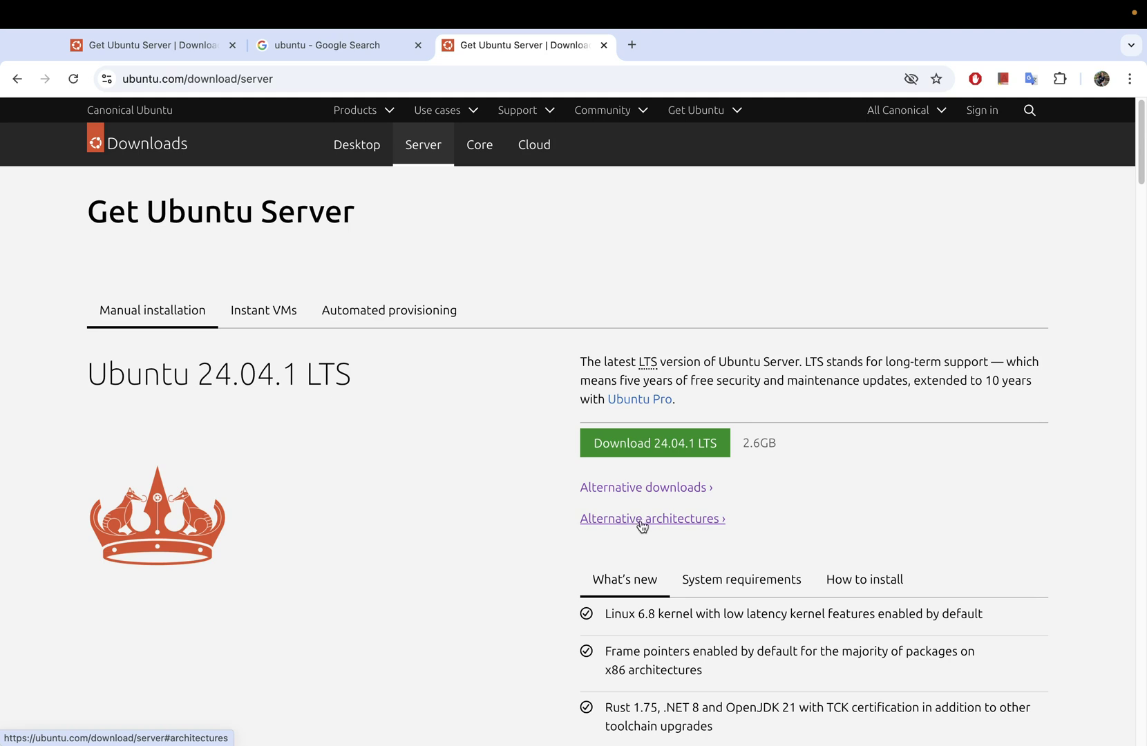
right_click(691, 524)
click(694, 438)
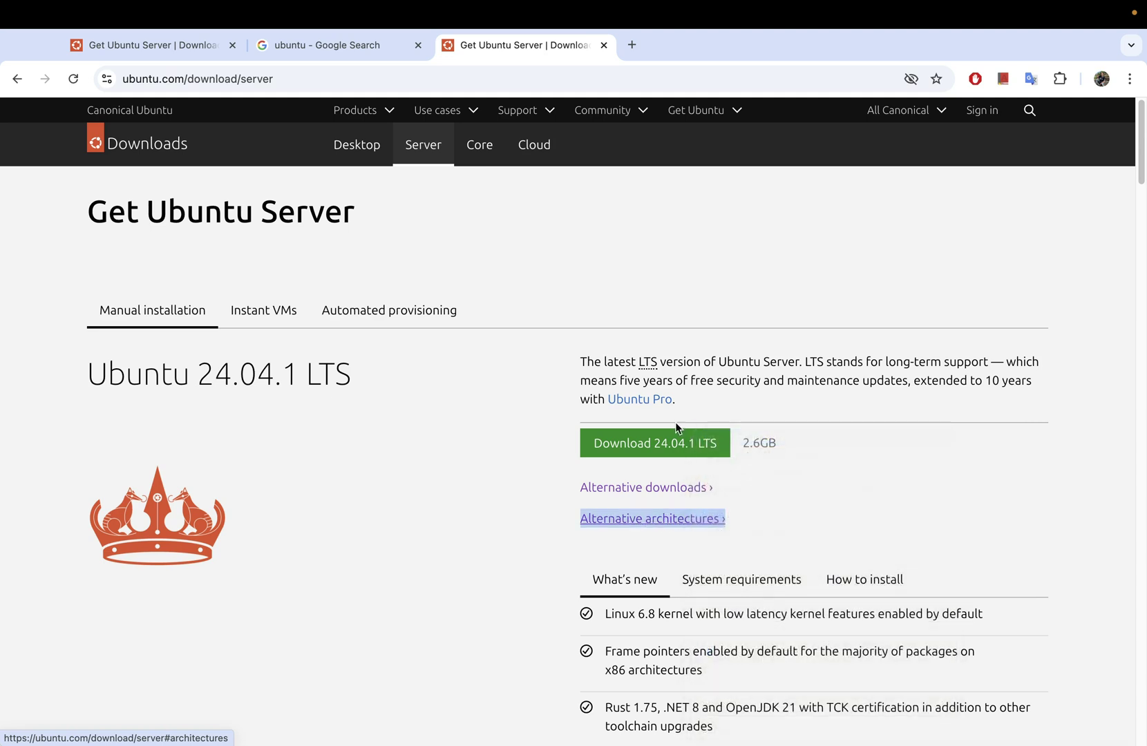
click(690, 46)
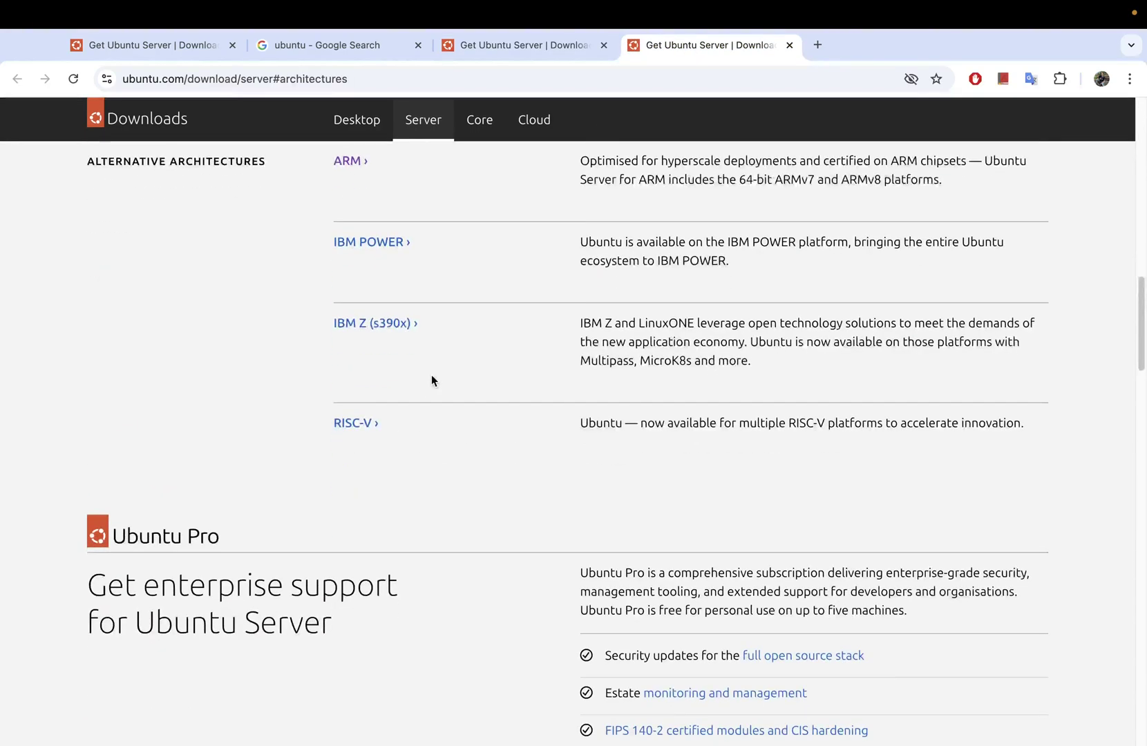
Step: Open the ARM entry in a fifth tab and highlight its 'Ubuntu Server for ARM' heading
scroll(268, 259, up, 1)
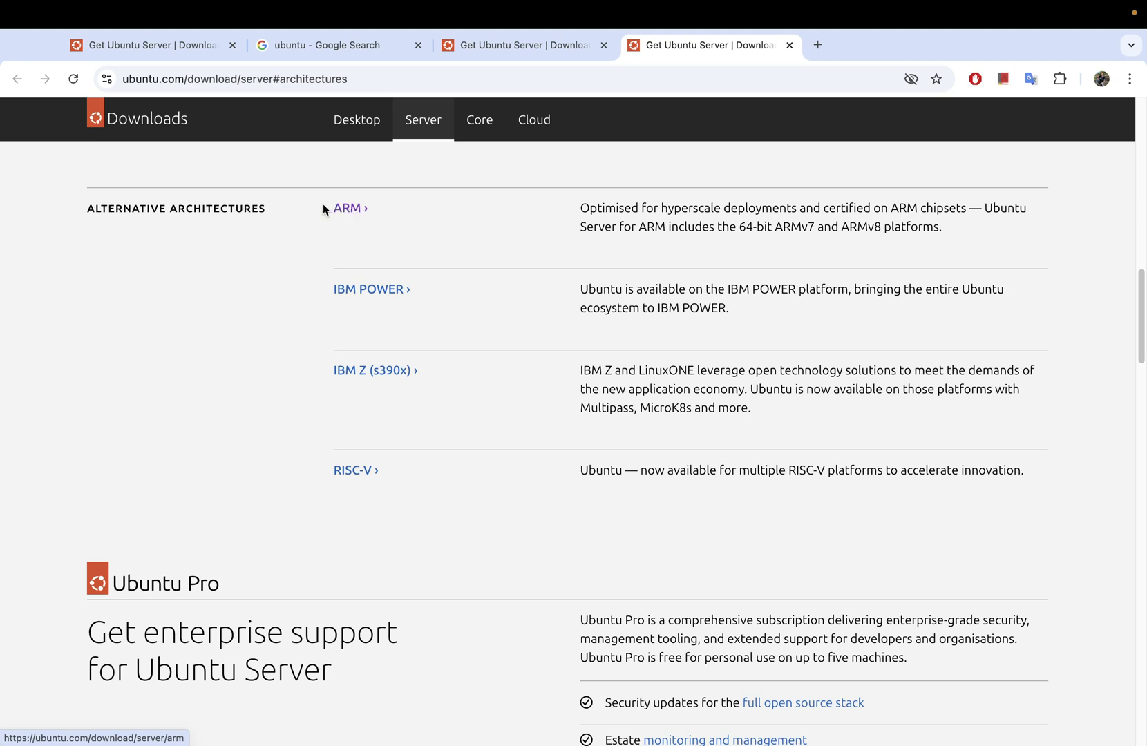
right_click(360, 208)
click(404, 215)
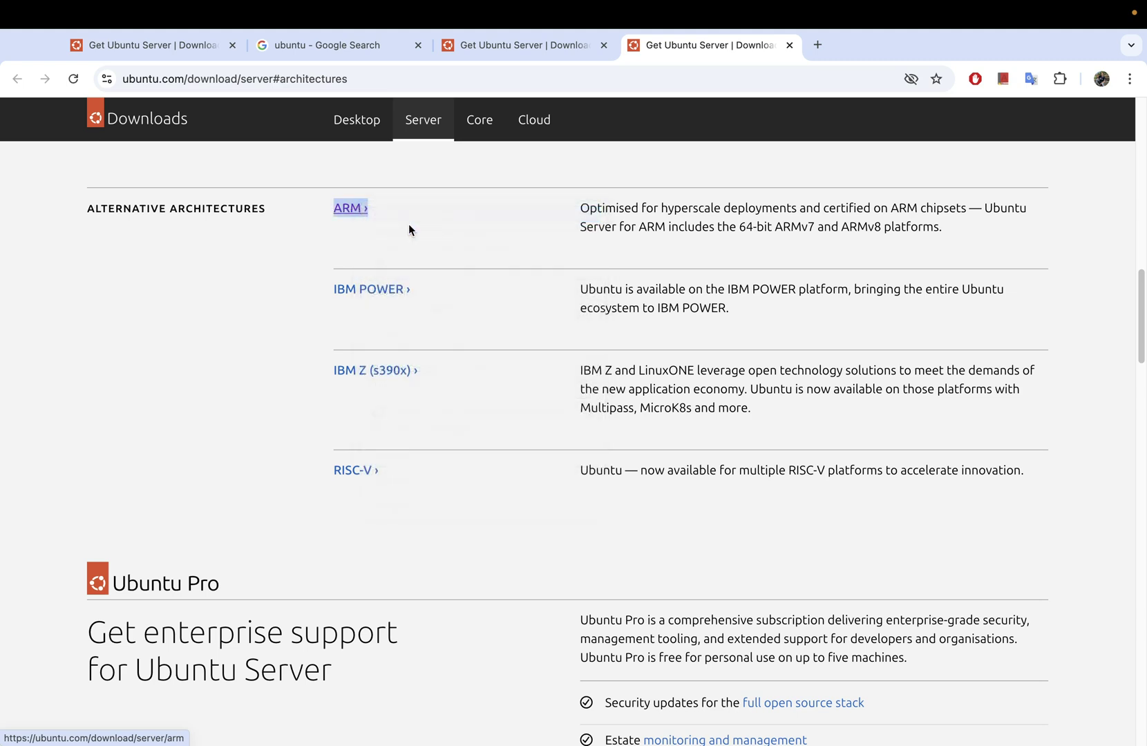
click(849, 50)
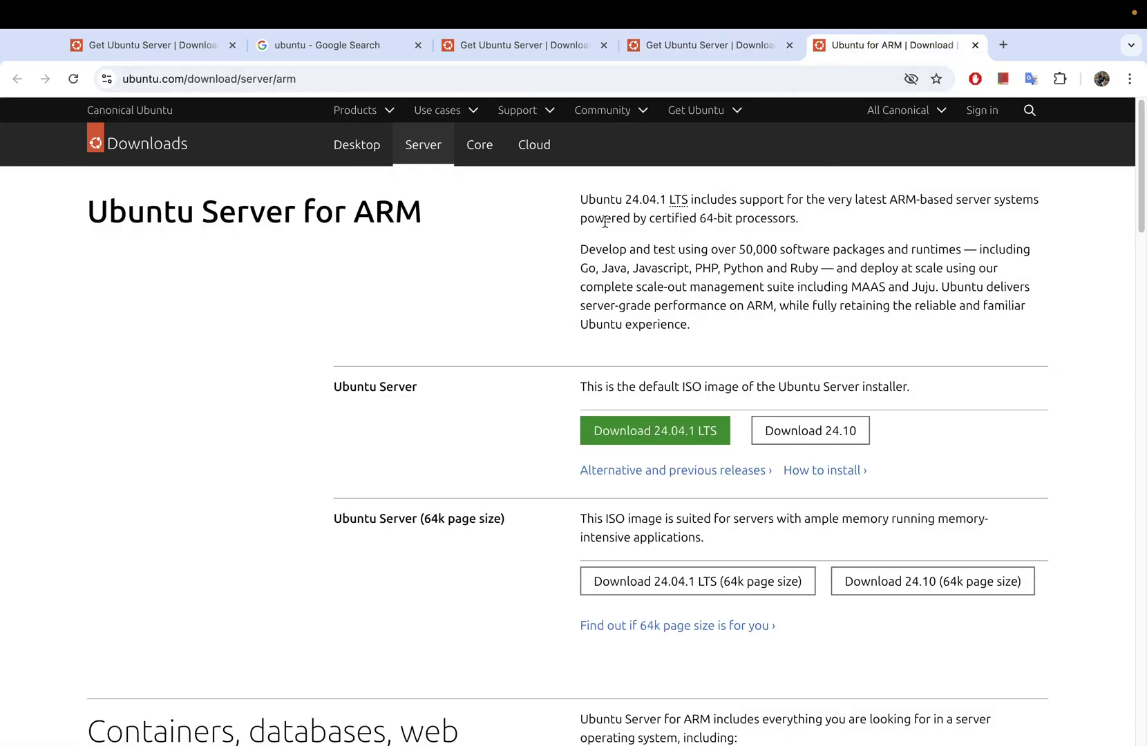
drag(88, 209, 420, 209)
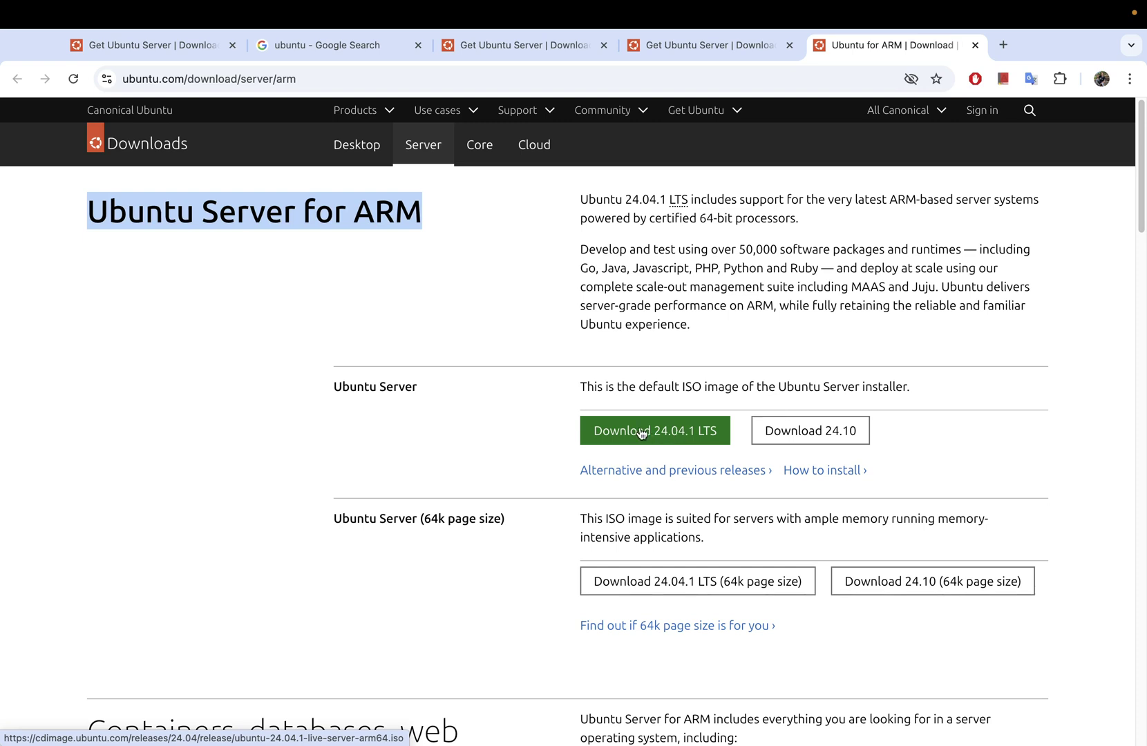
Step: Search Google for 'ubuntu server arm' in a fresh tab
click(1003, 45)
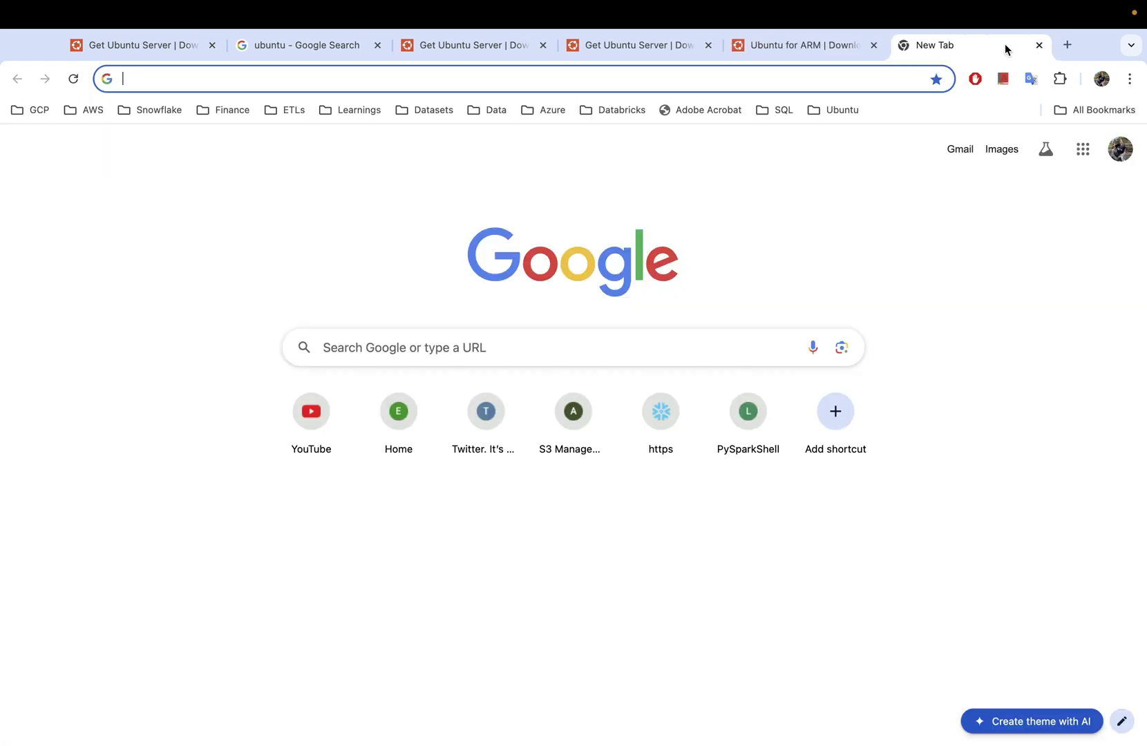
text(ubuntu )
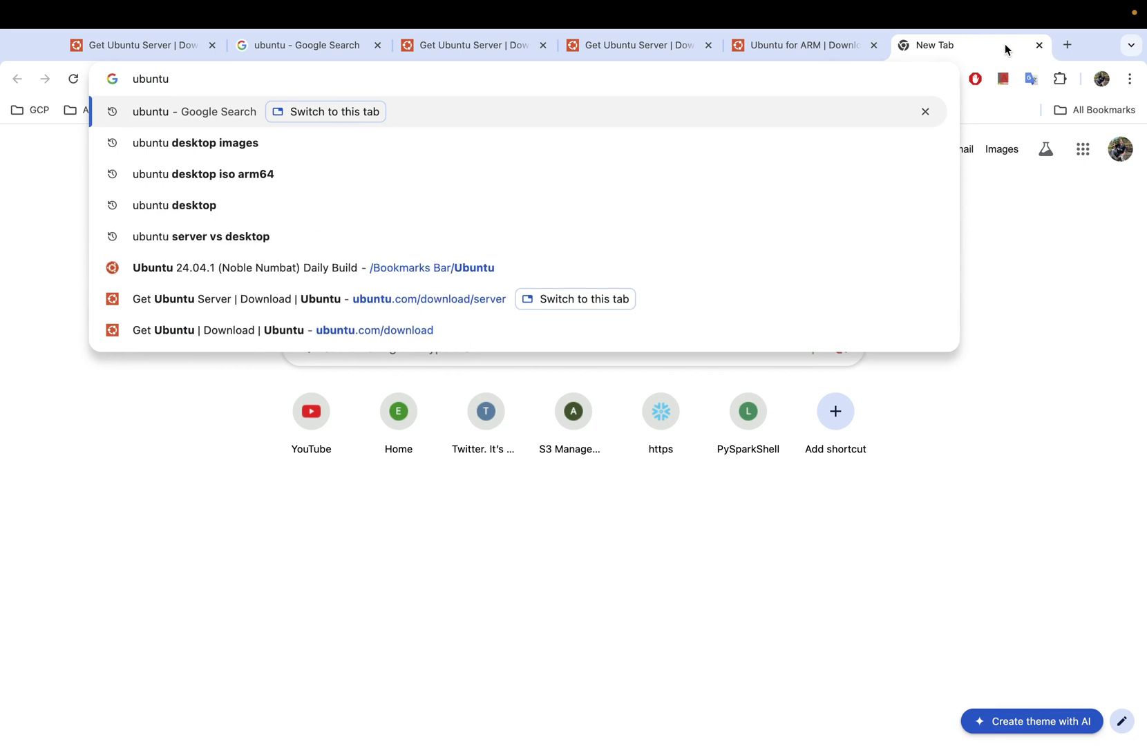
text(serv)
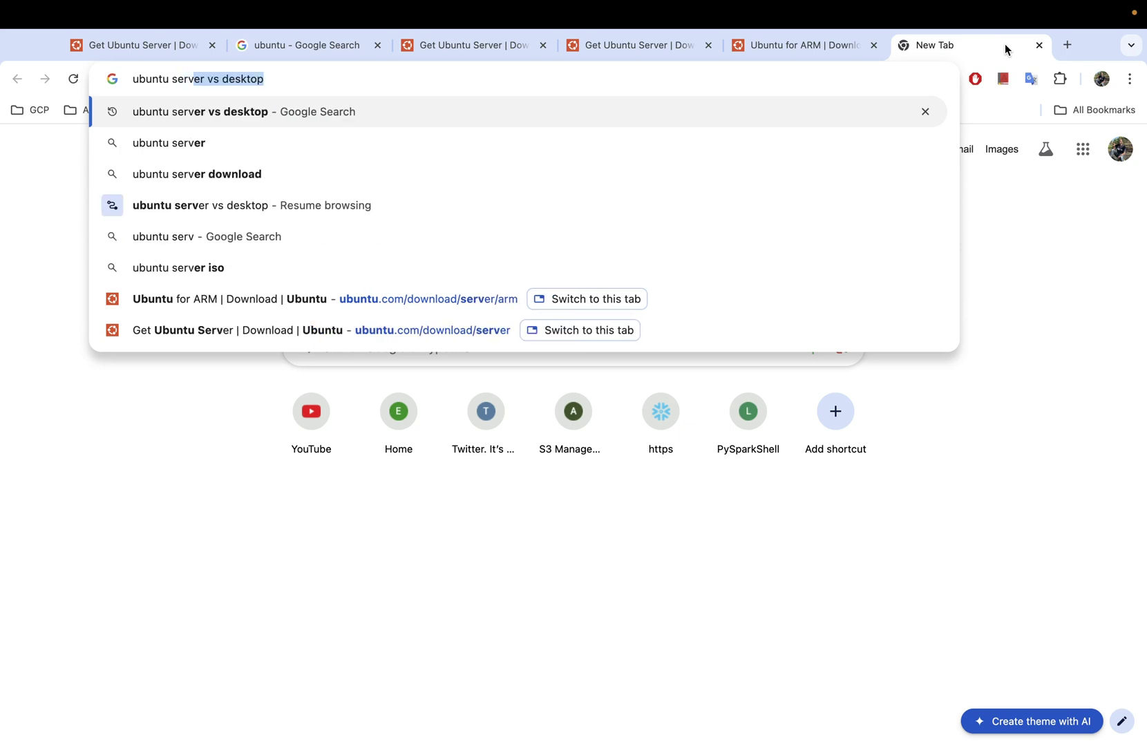
text(er arm)
key(Return)
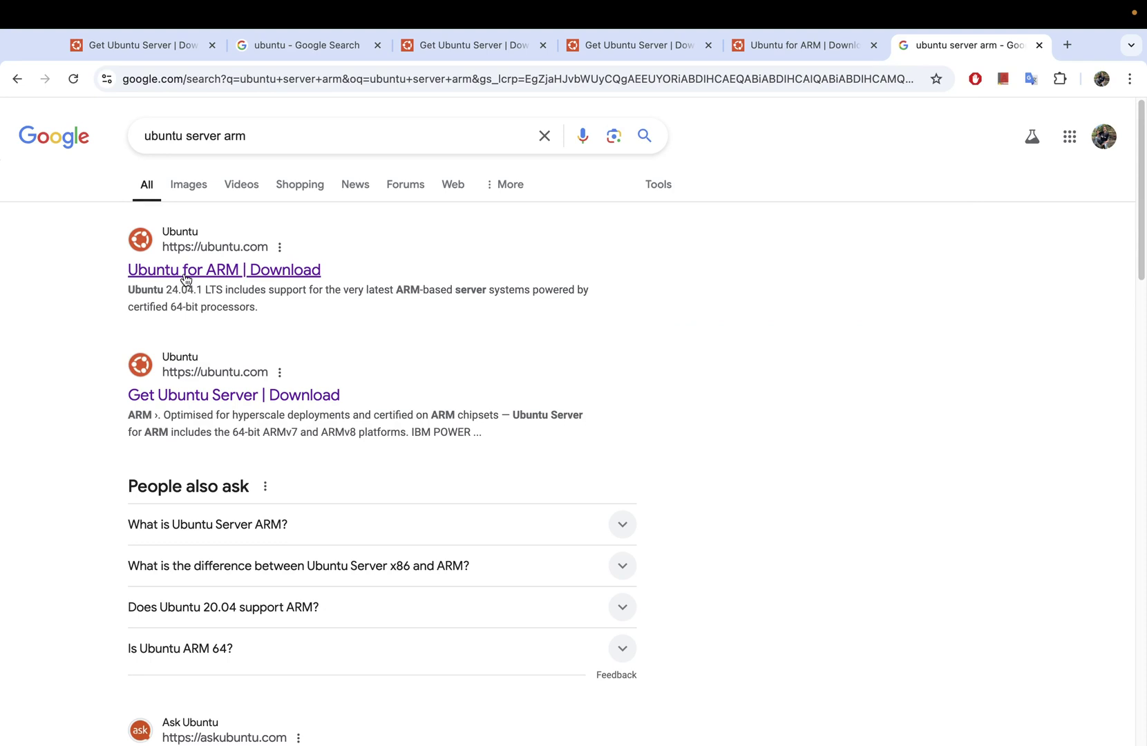
Step: Open the first result, the Ubuntu for ARM page, in a seventh tab and view it
right_click(220, 276)
click(260, 279)
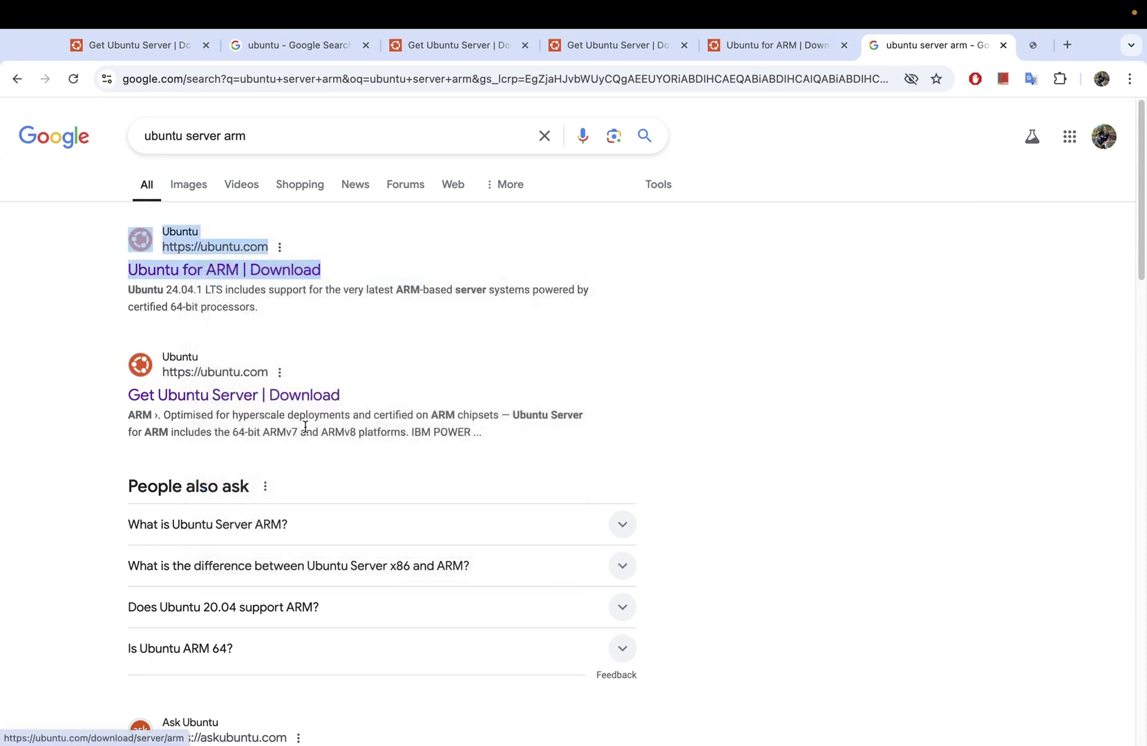
click(968, 36)
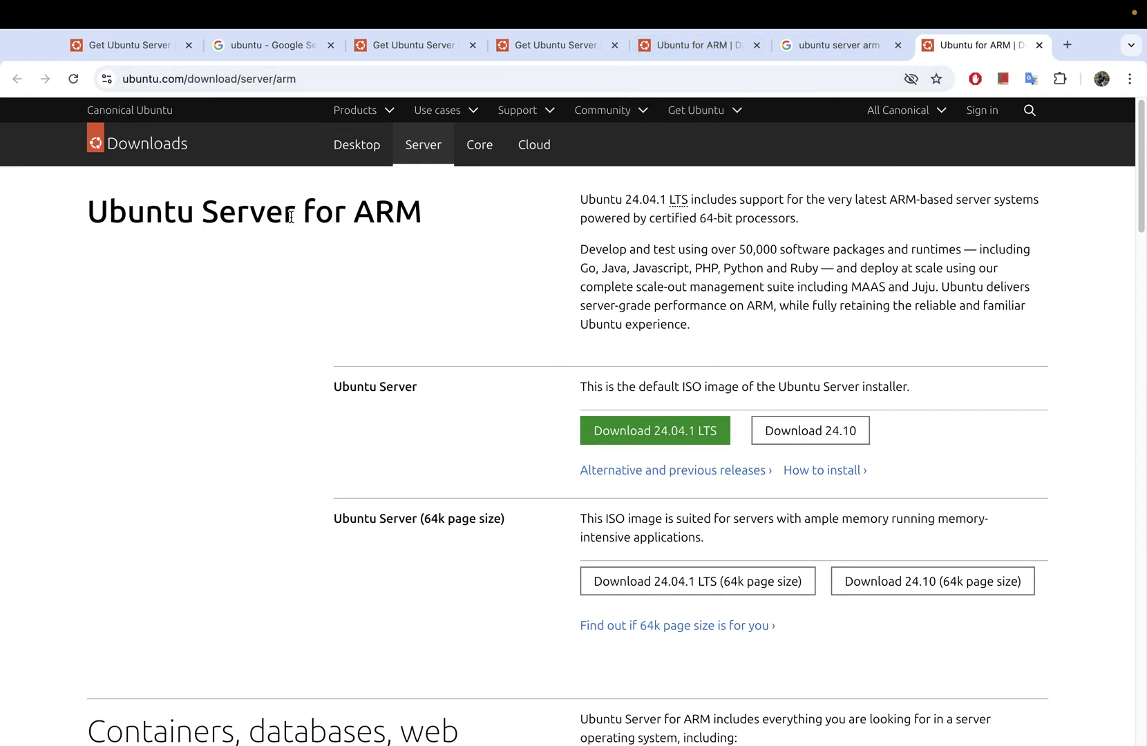
Step: Download the Ubuntu Server 24.04.1 LTS ARM64 ISO from the Ubuntu for ARM page
triple_click(385, 212)
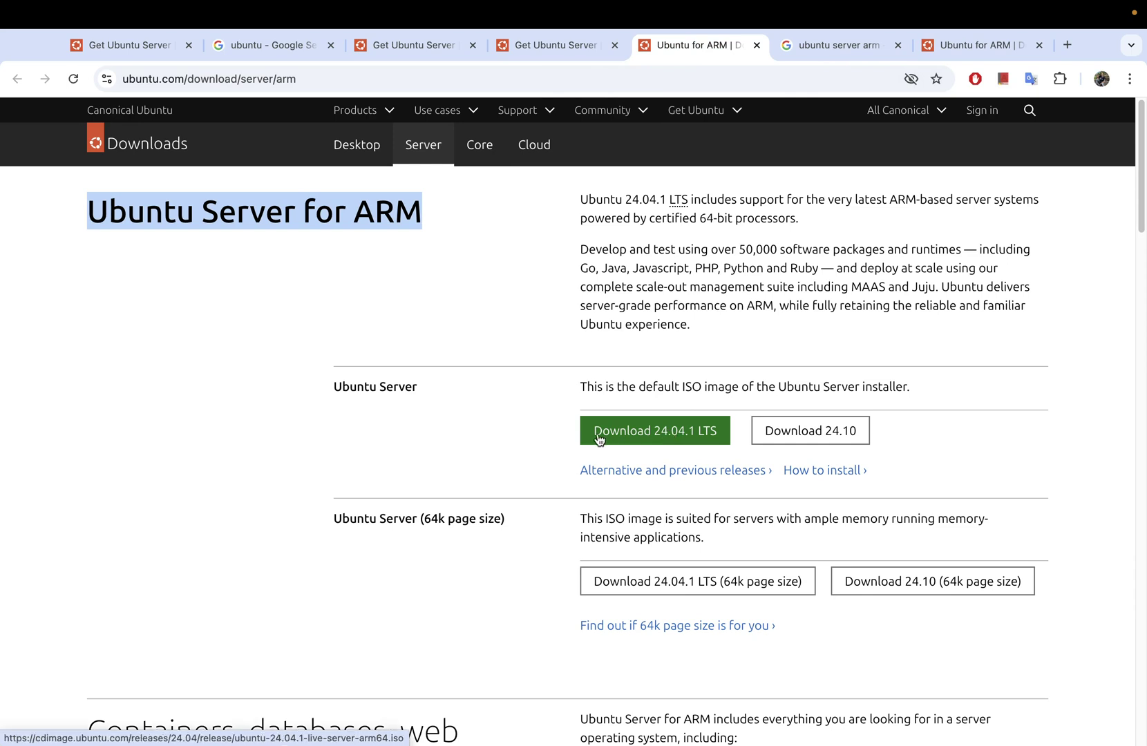
click(688, 437)
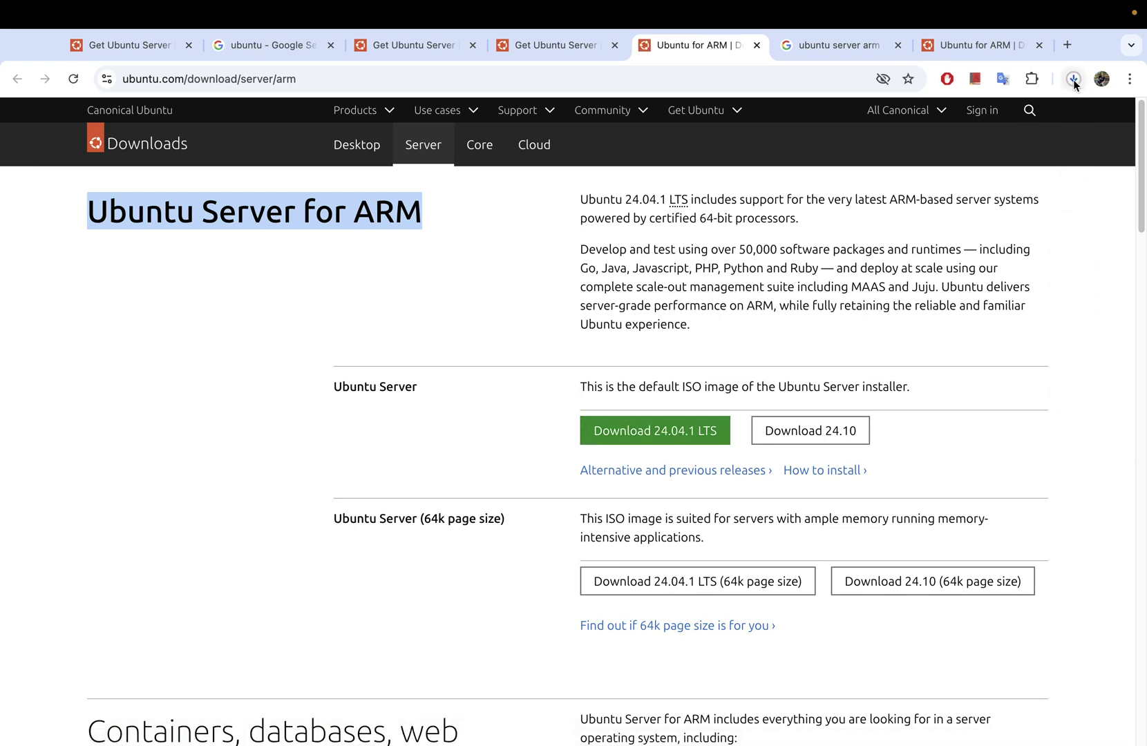
Step: Bring up the Ubuntu Server for ARM download page with the 24.04.1 LTS and 24.10 images
mouse_move(1143, 27)
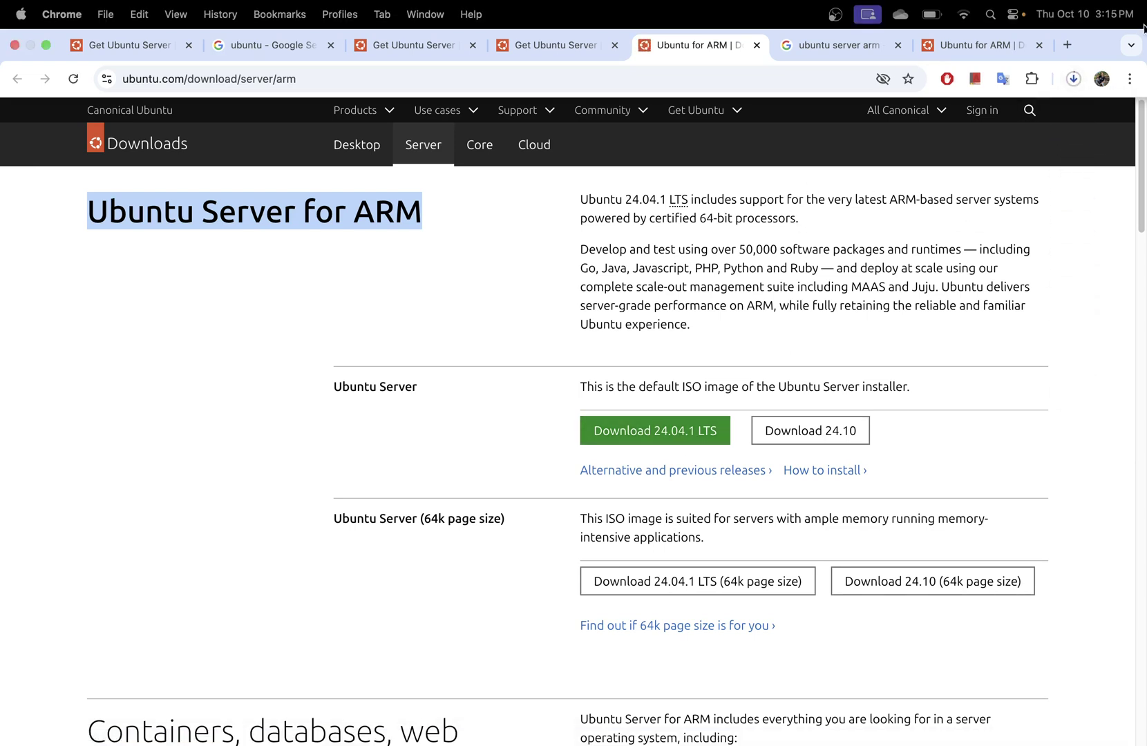
Step: Verify the 2.3 GB ubuntu-24.04.1-live-server-arm64.iso download finished, then exit Chrome's full screen
click(1074, 78)
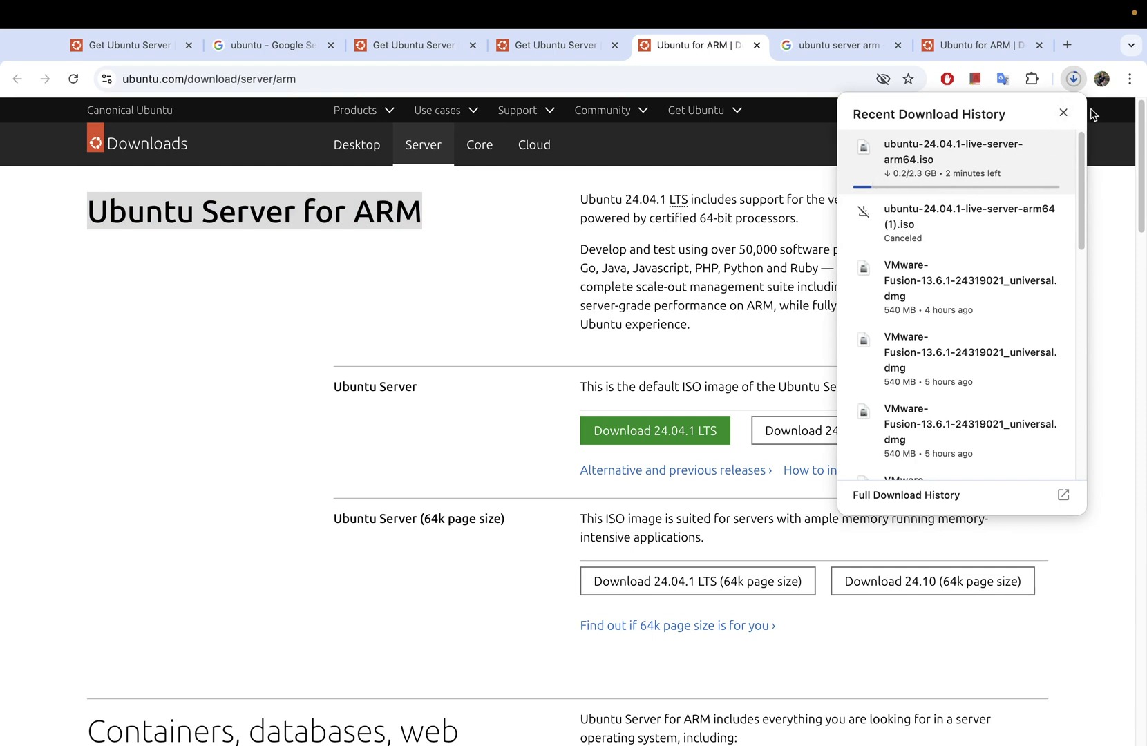
click(780, 149)
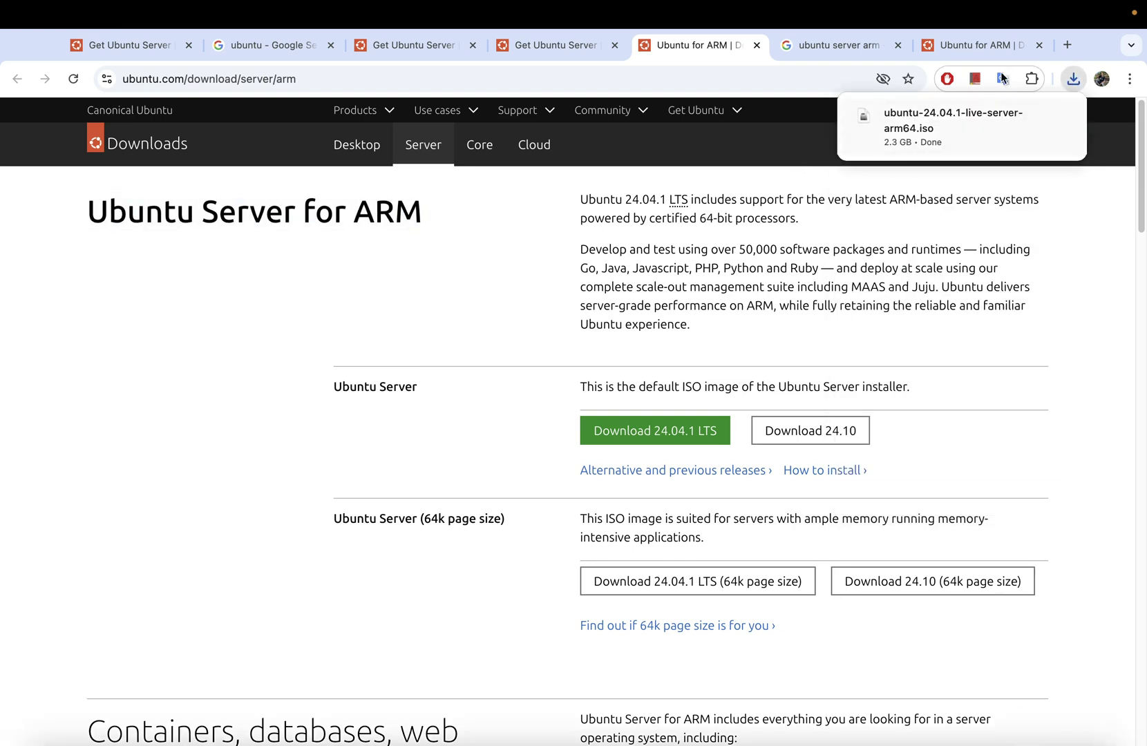
mouse_move(965, 147)
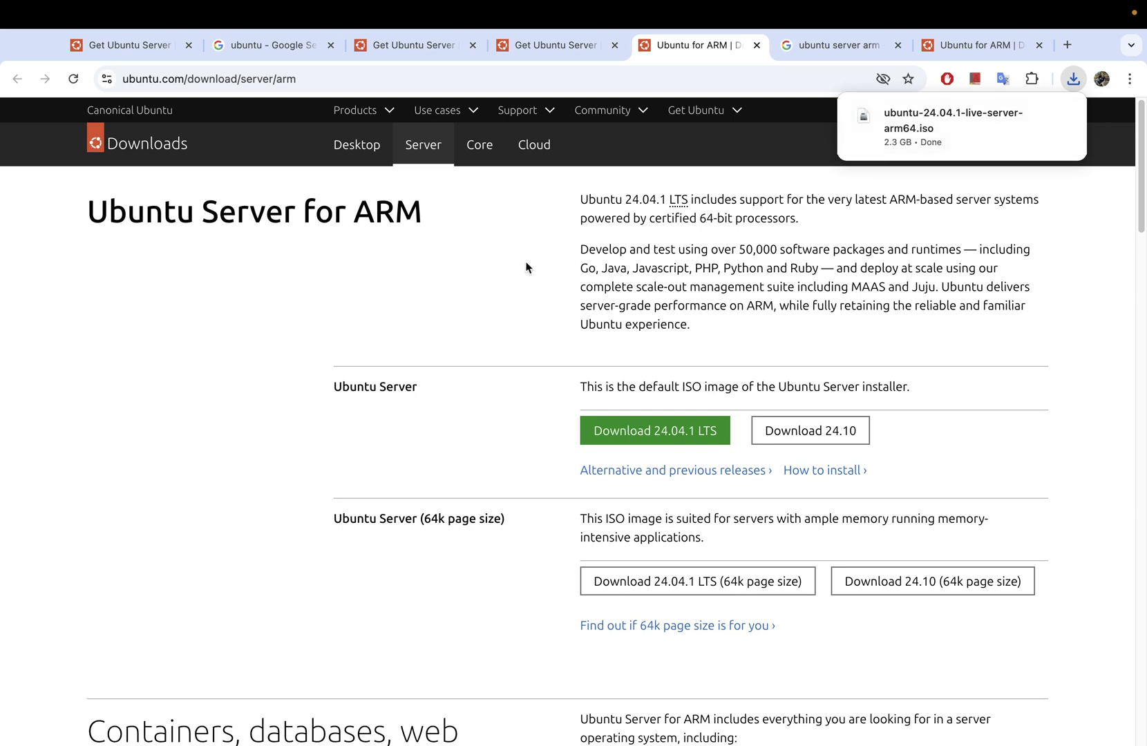
mouse_move(993, 131)
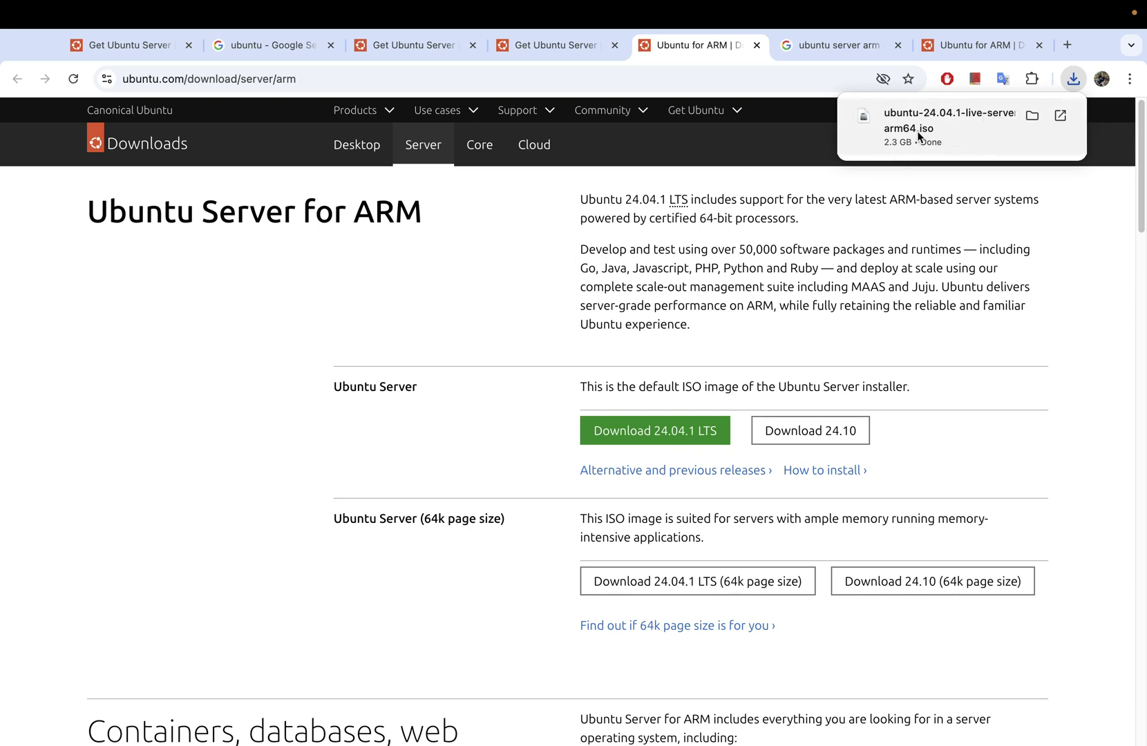
mouse_move(28, 6)
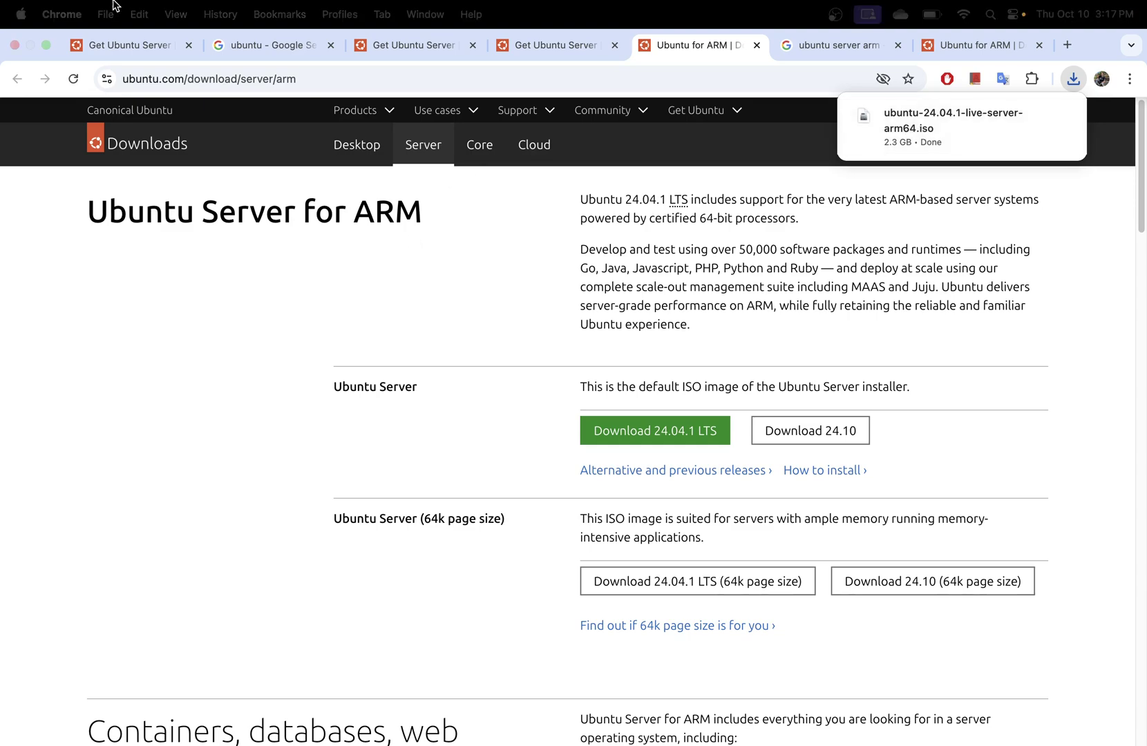
click(46, 45)
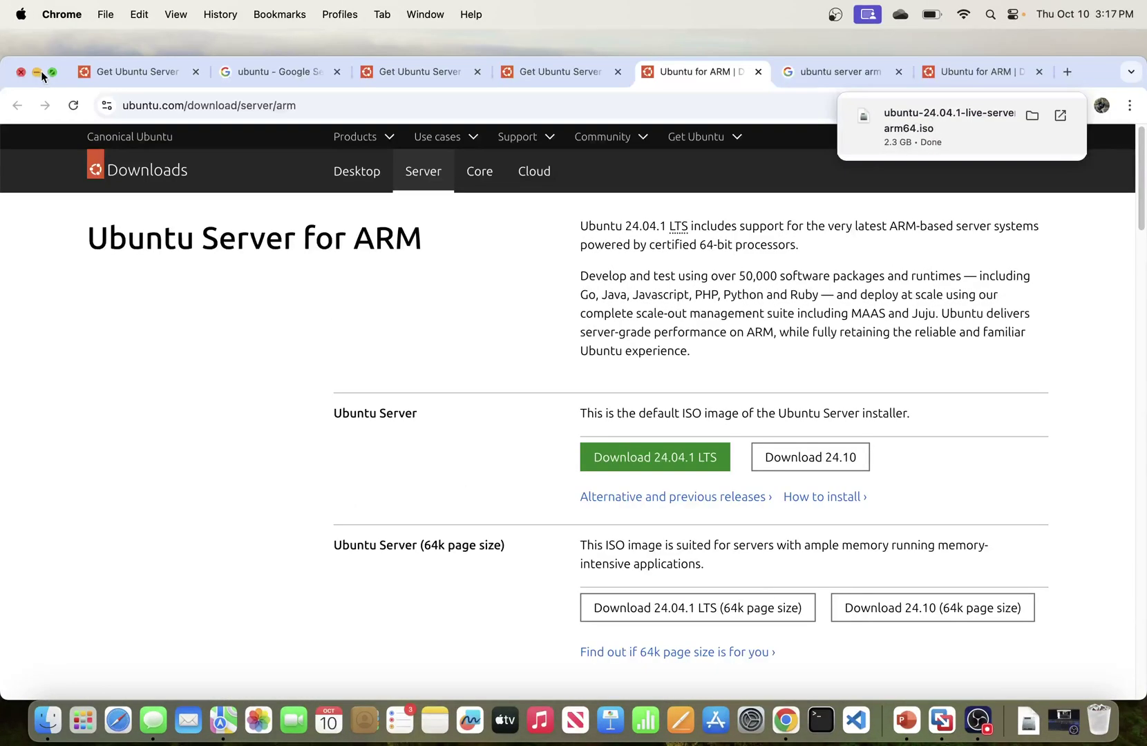
Step: Minimize Chrome and make the empty VMware Fusion library window full screen
click(39, 71)
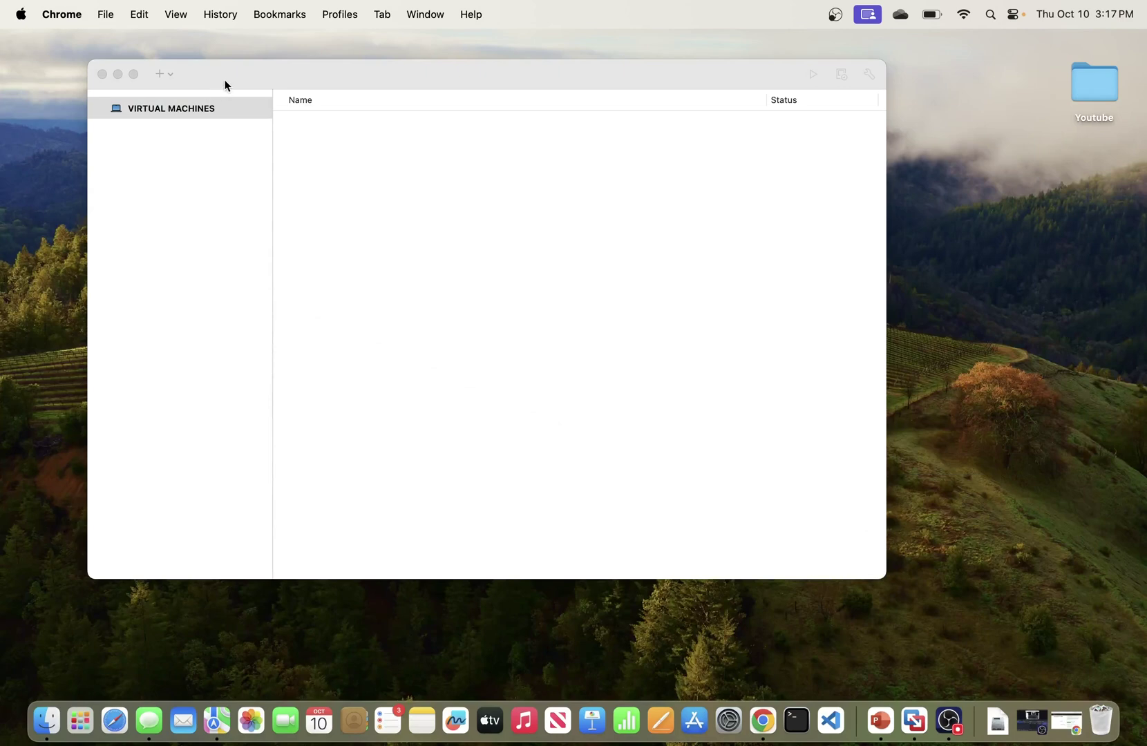
click(225, 81)
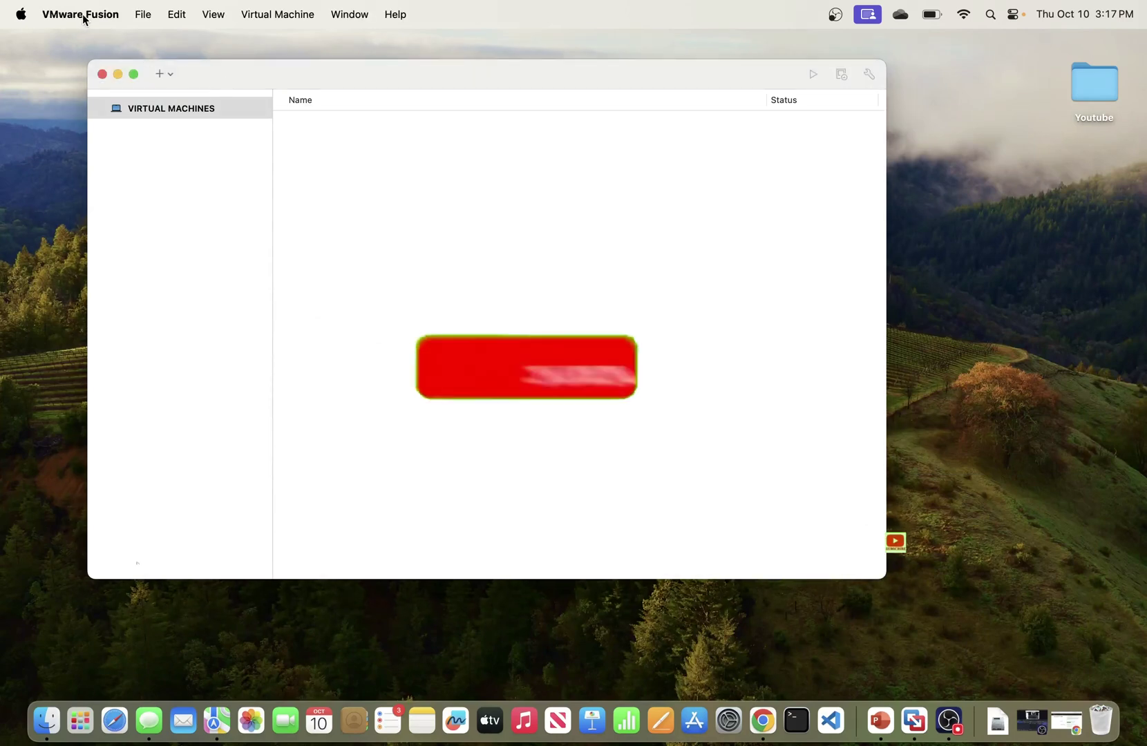
click(133, 73)
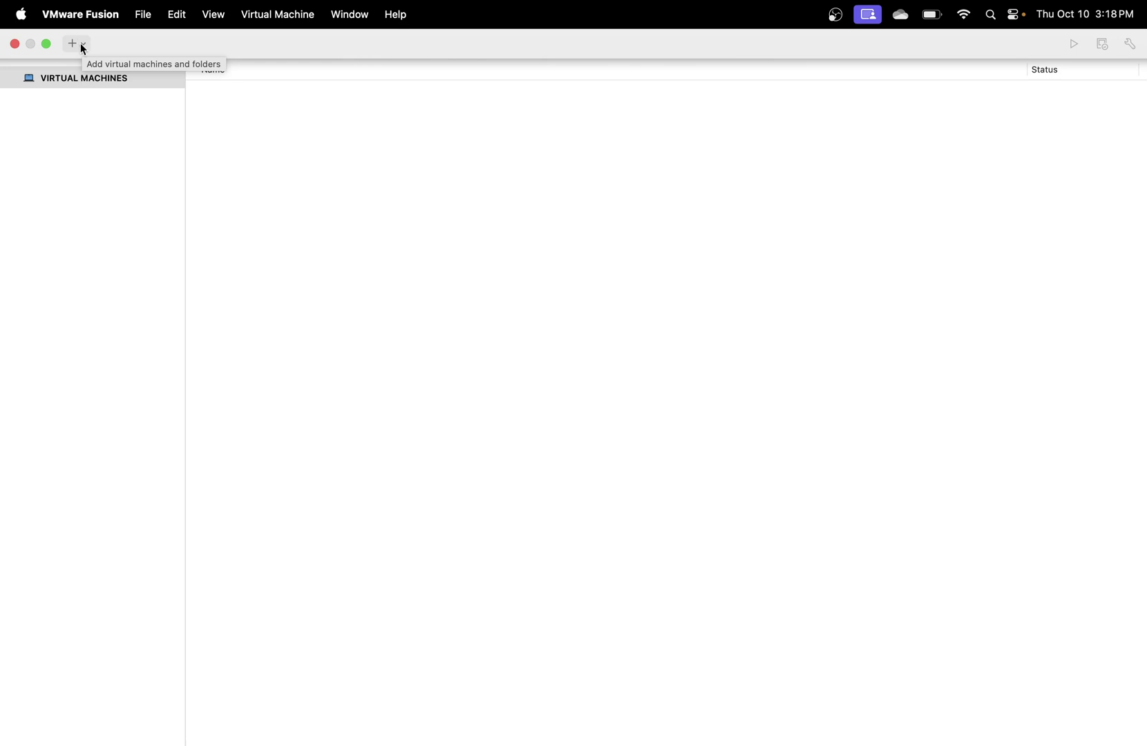
Step: Exit the library's full screen and reopen + > New… to show the installation-method choices
click(76, 47)
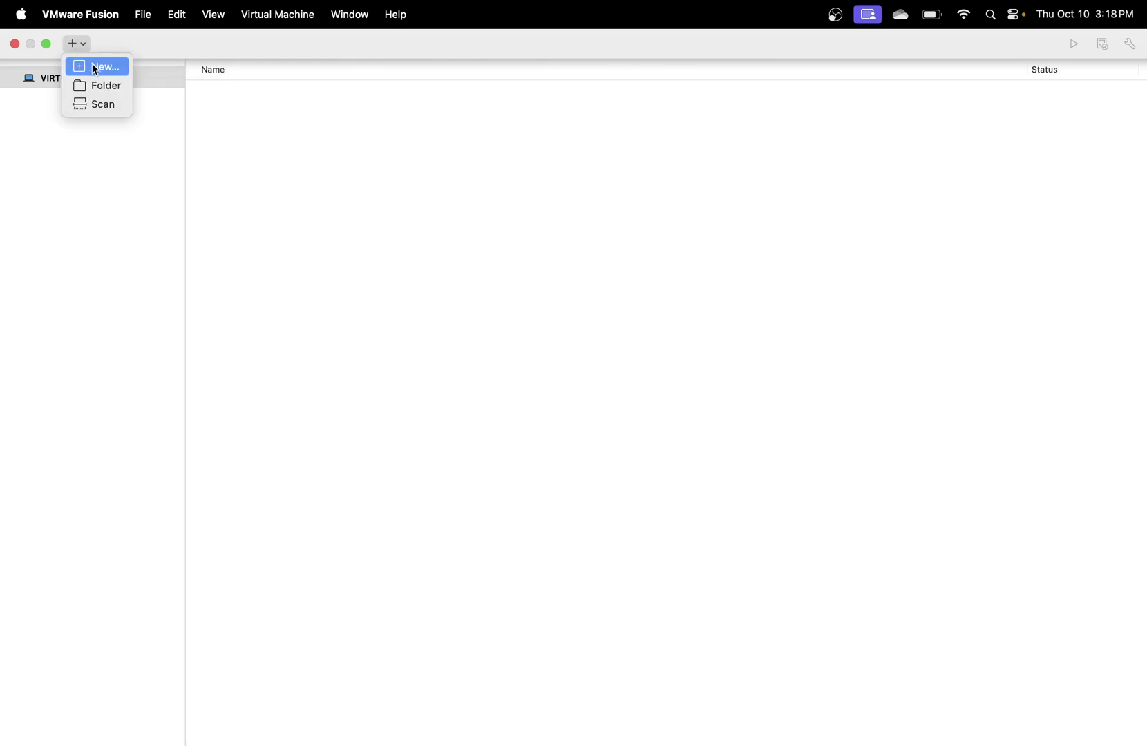
click(103, 69)
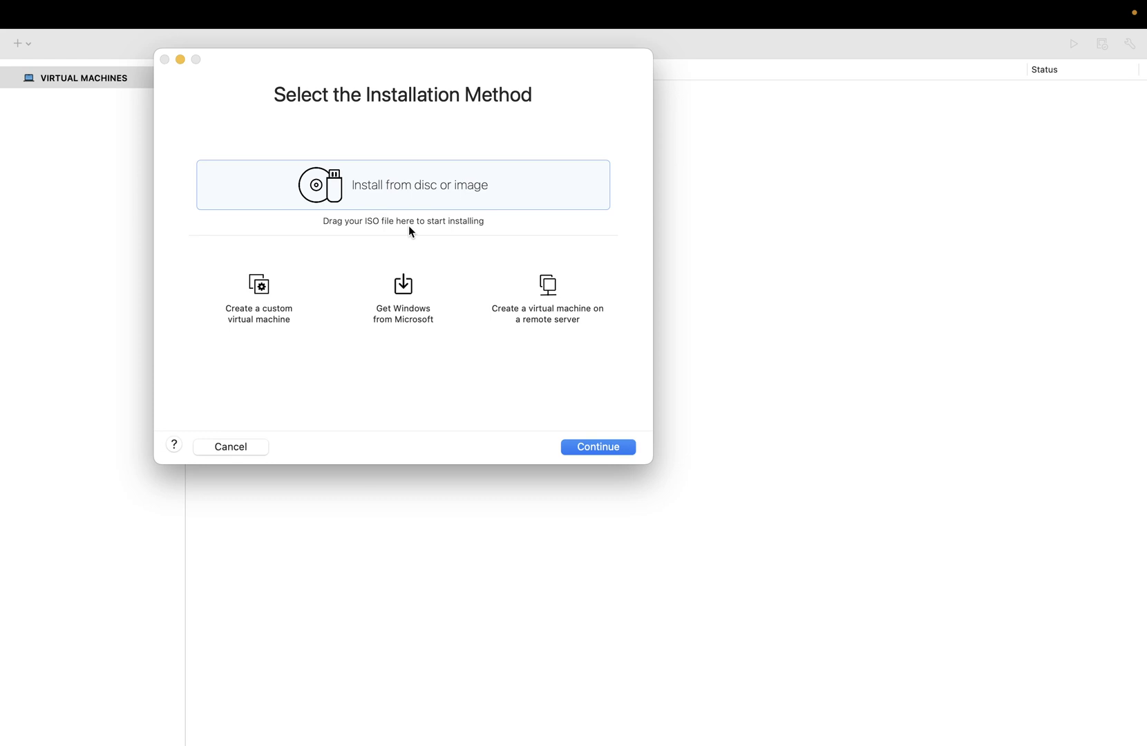
mouse_move(93, 9)
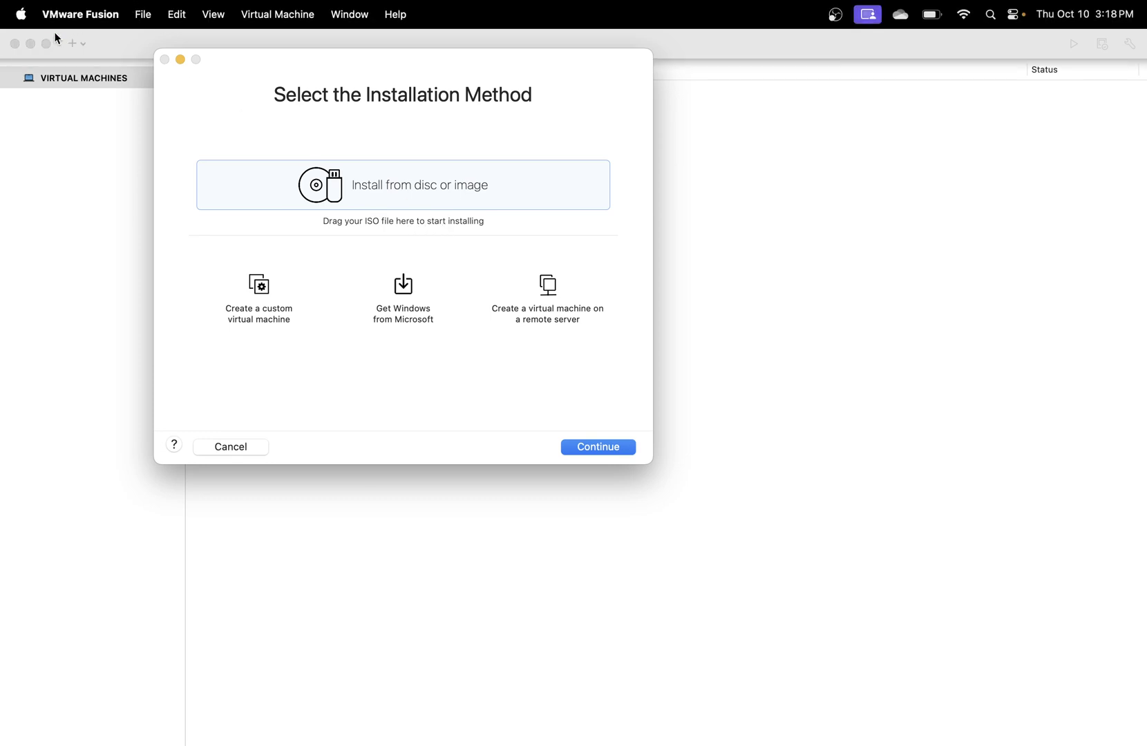
click(116, 10)
click(346, 83)
click(181, 59)
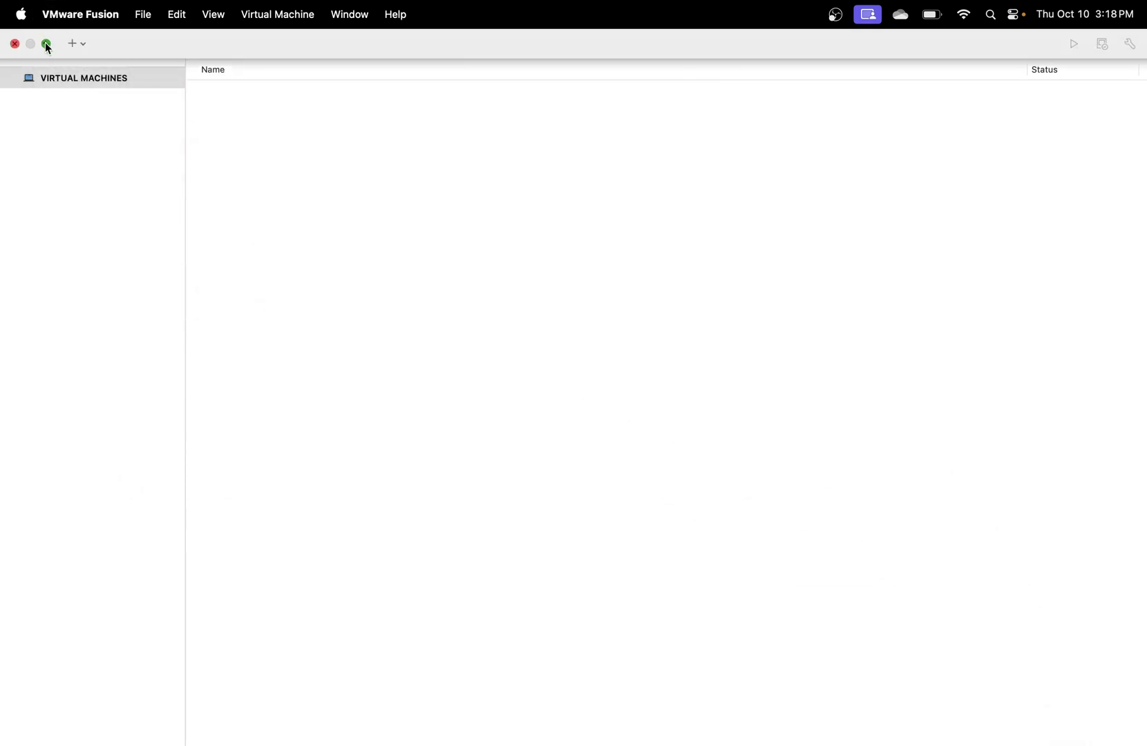
click(47, 43)
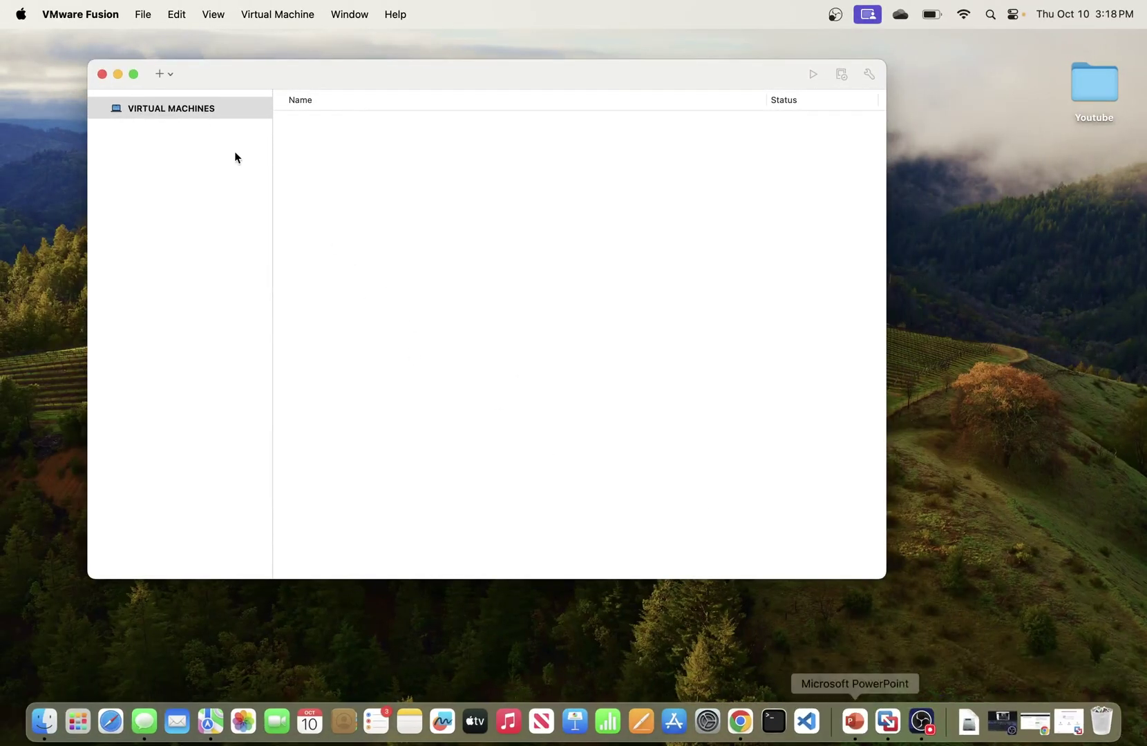
click(172, 74)
click(181, 97)
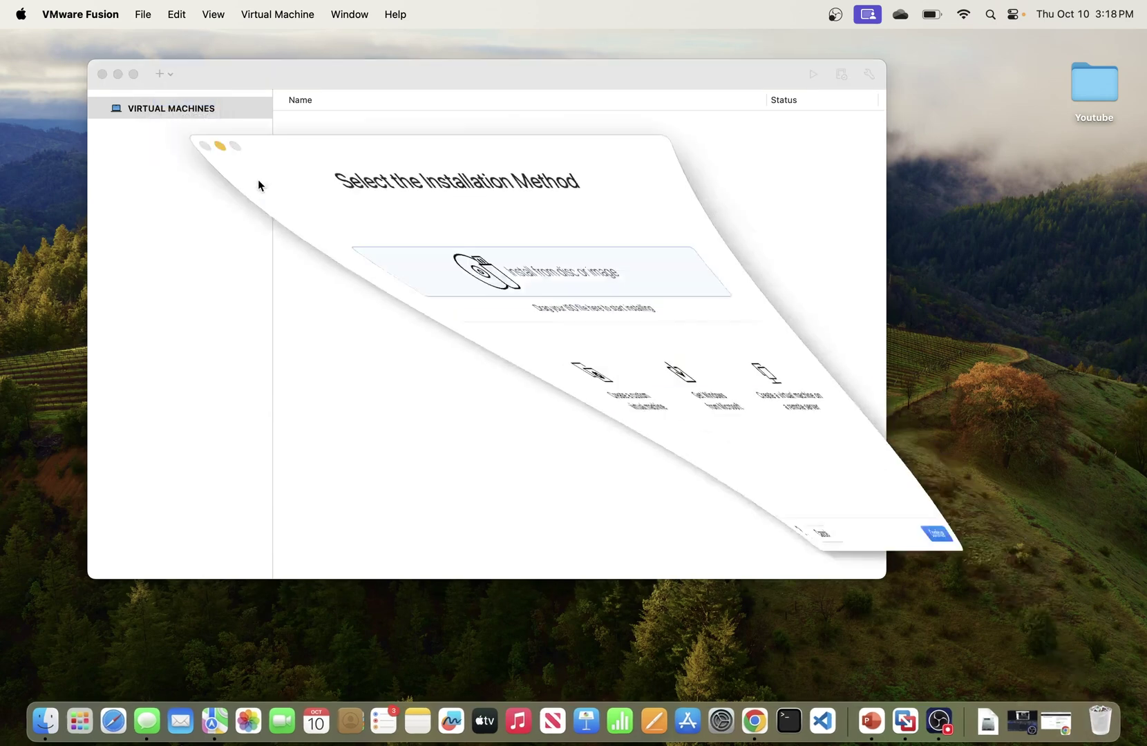
Step: Drag ubuntu-24.04.1-live-server-arm64.iso from Finder's Downloads folder into the new-VM assistant
click(46, 720)
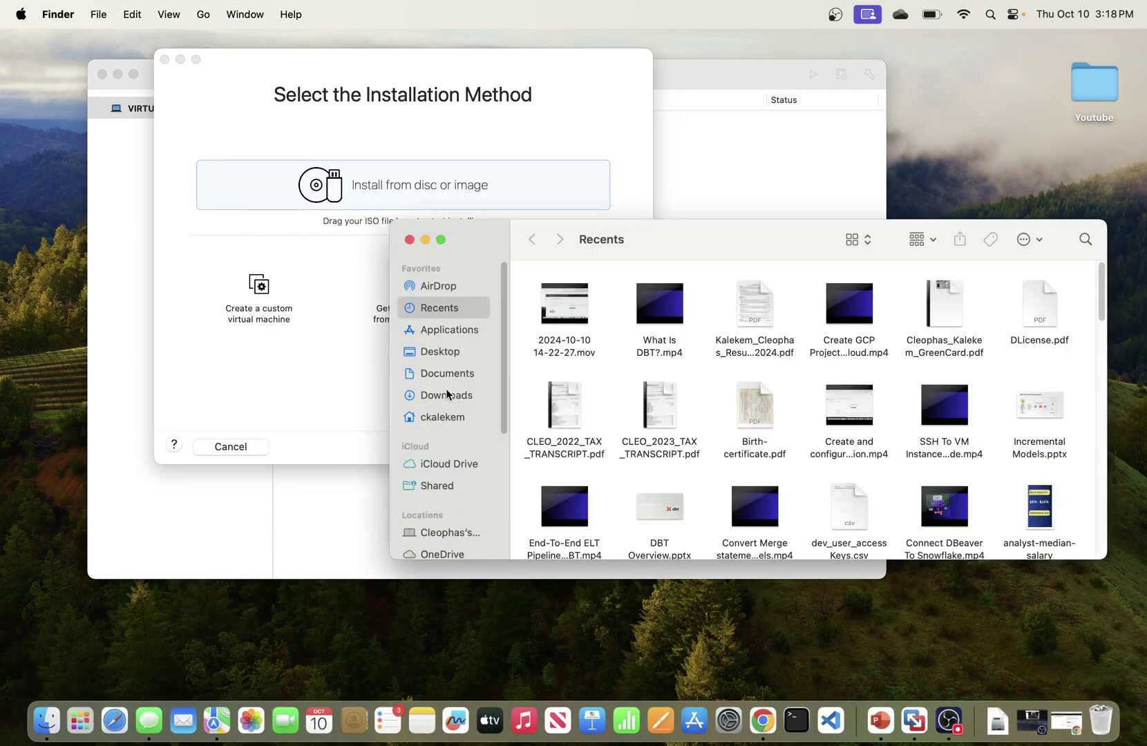
click(446, 395)
drag(618, 293, 321, 274)
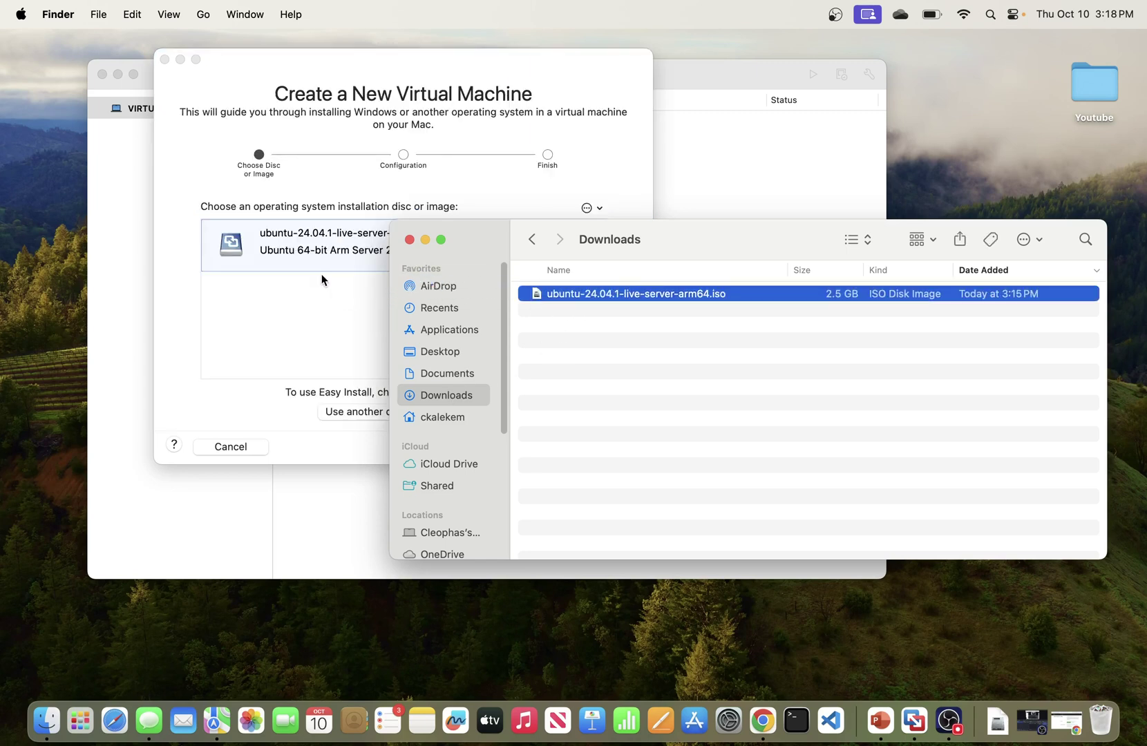
click(410, 239)
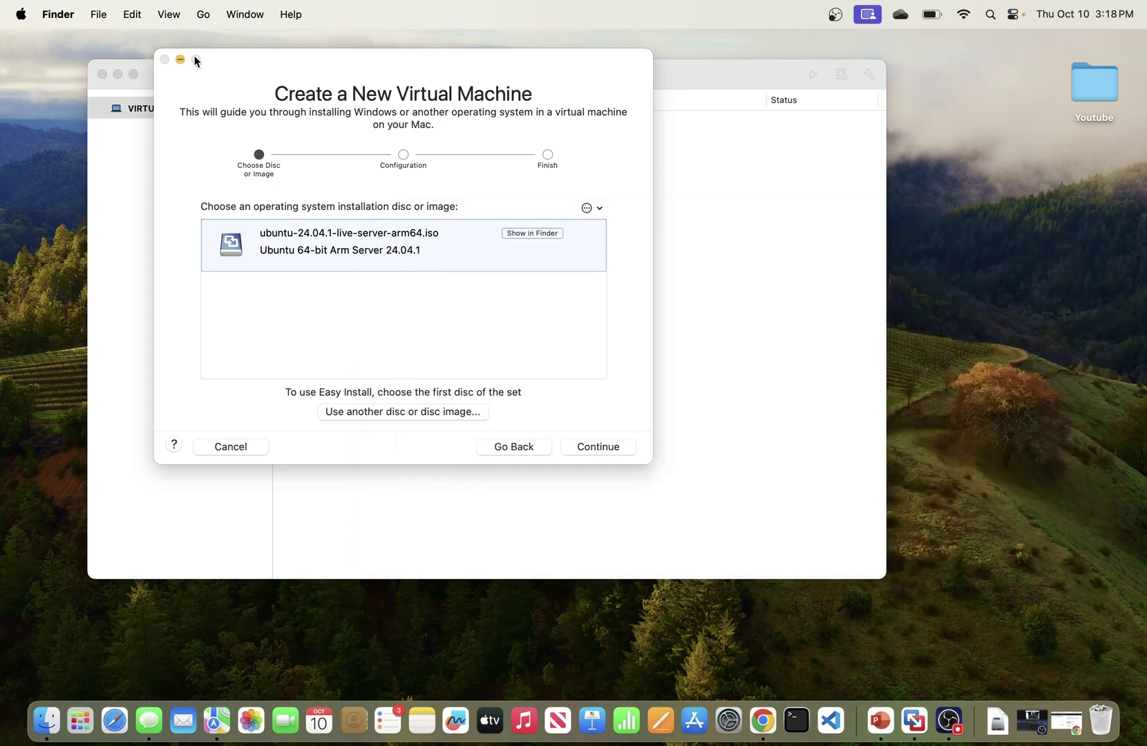
click(297, 77)
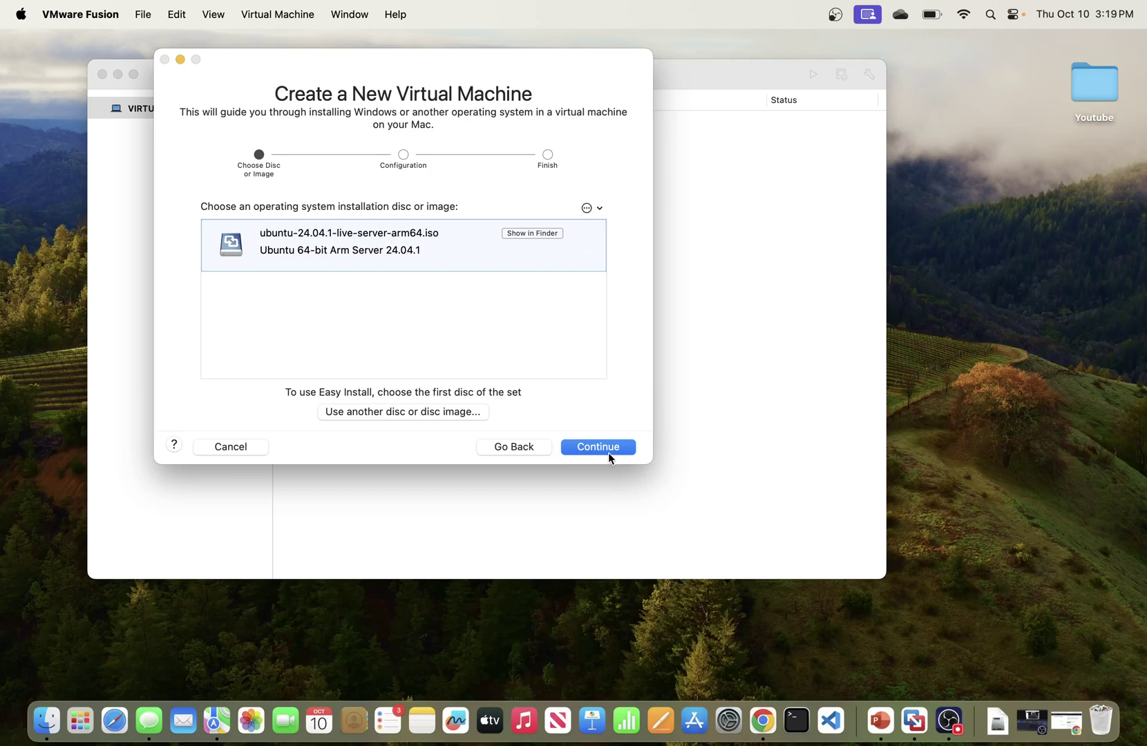
Step: Continue to the Finish summary: 20 GB disk, 4 GB memory, shared NAT, 2 CPU cores
click(610, 449)
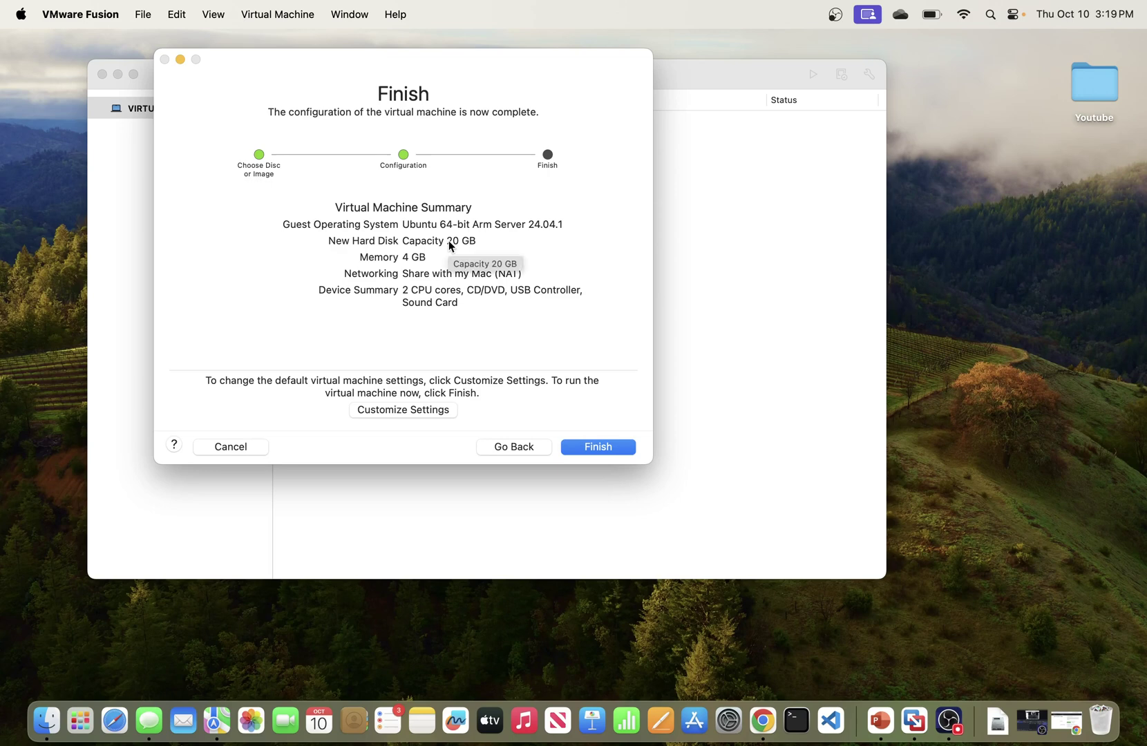
drag(449, 243, 473, 243)
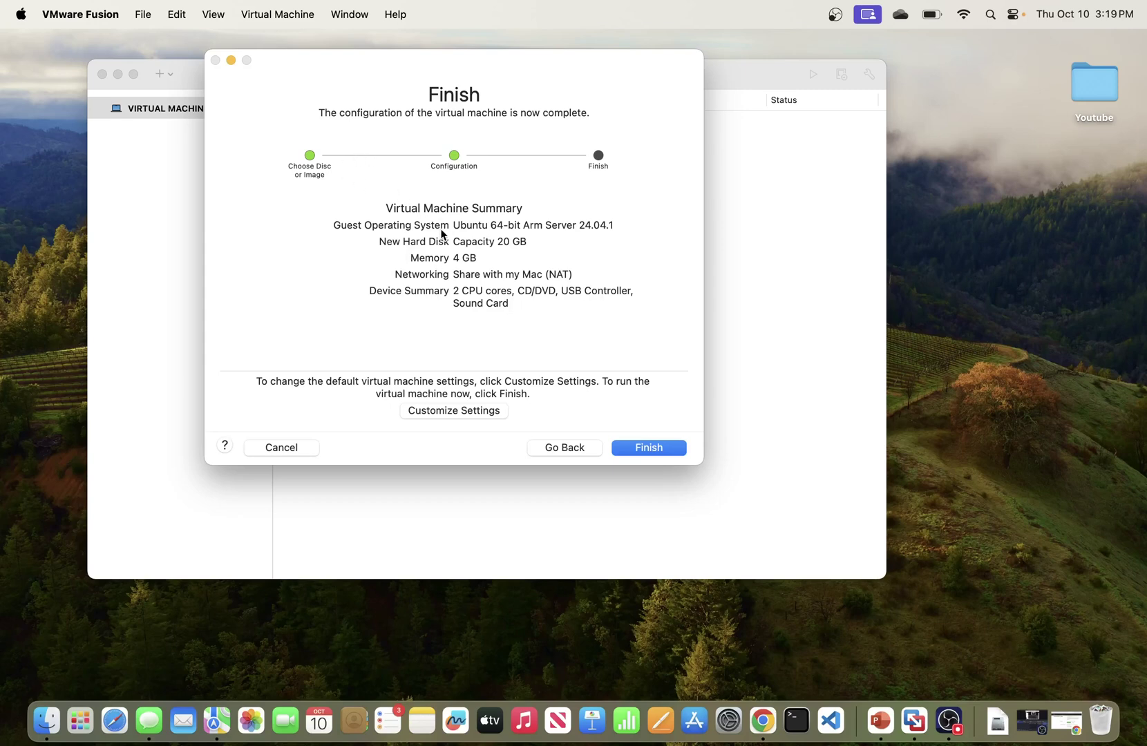
Step: Save the VM under its default name, boot Try or Install Ubuntu Server, and choose English
click(649, 447)
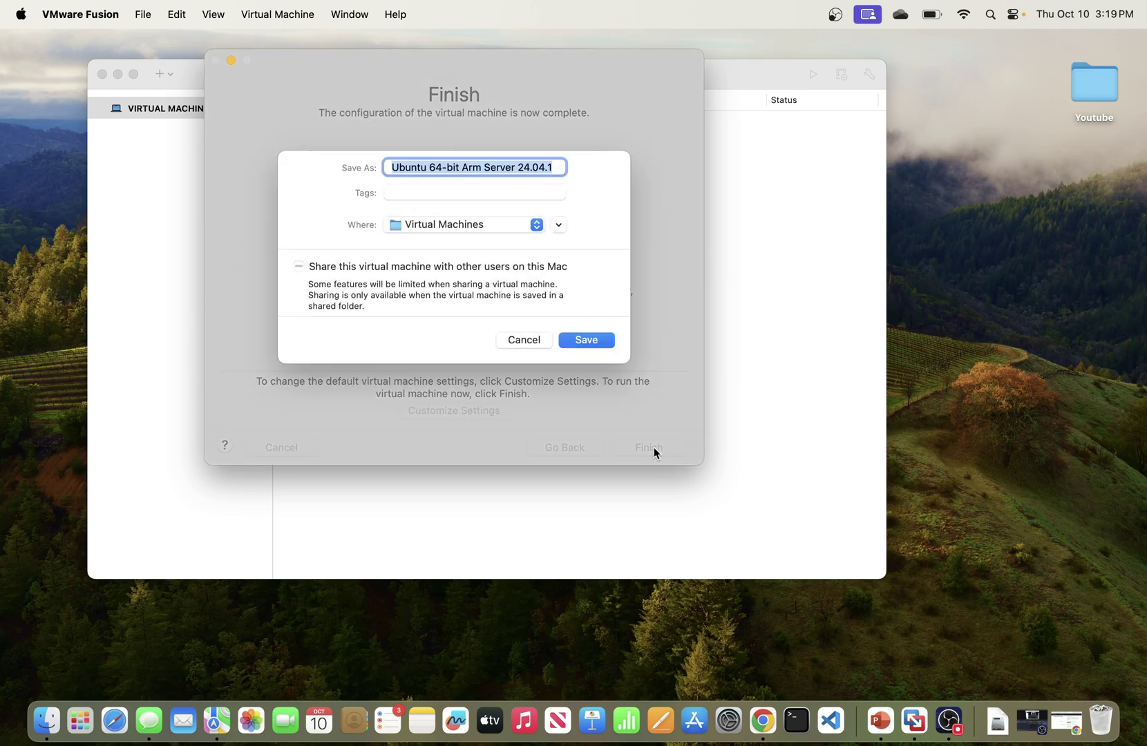
click(590, 339)
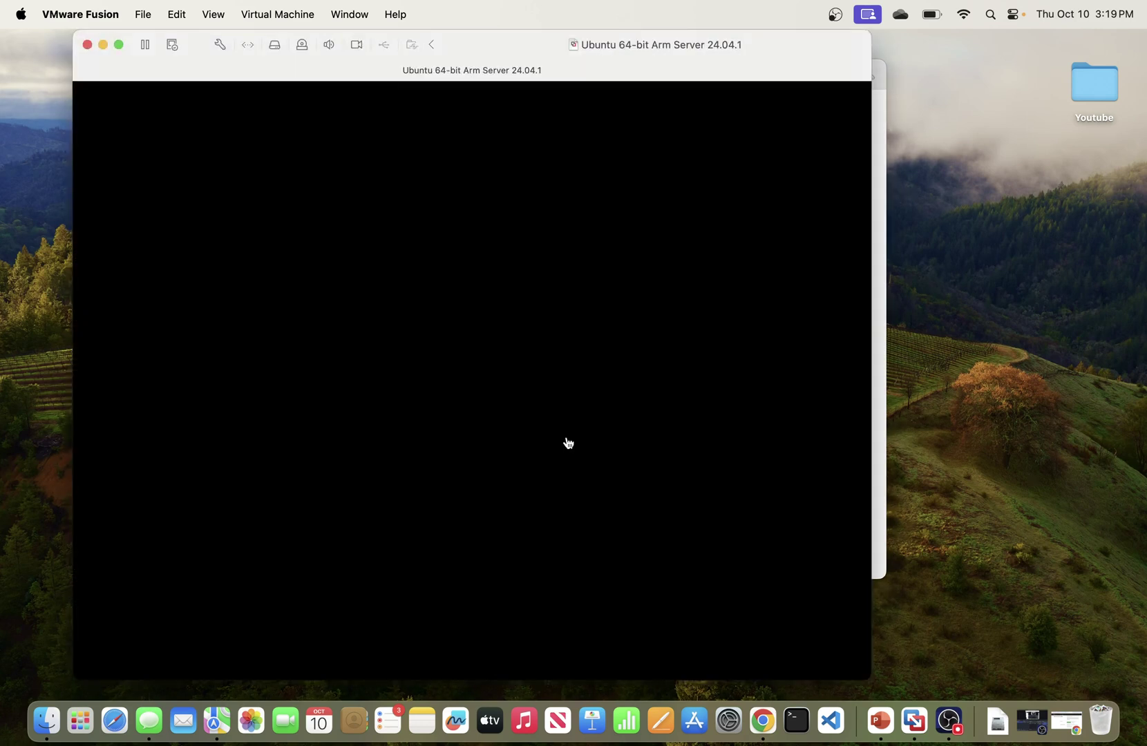
click(118, 43)
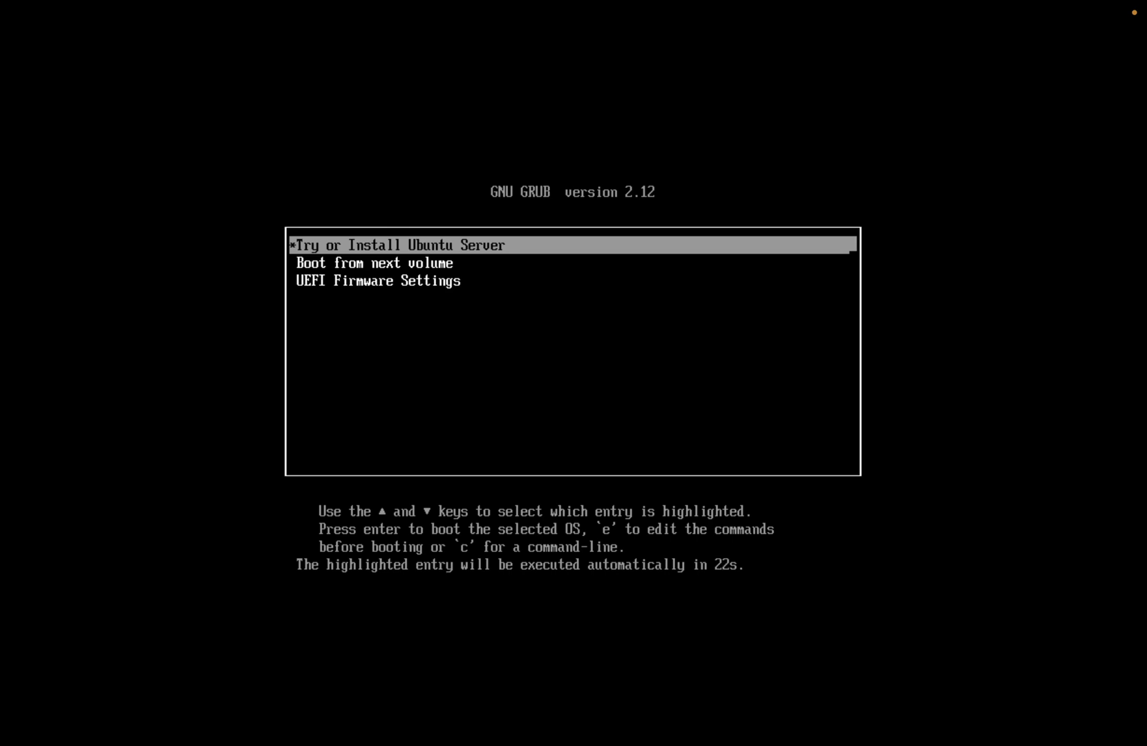
key(Return)
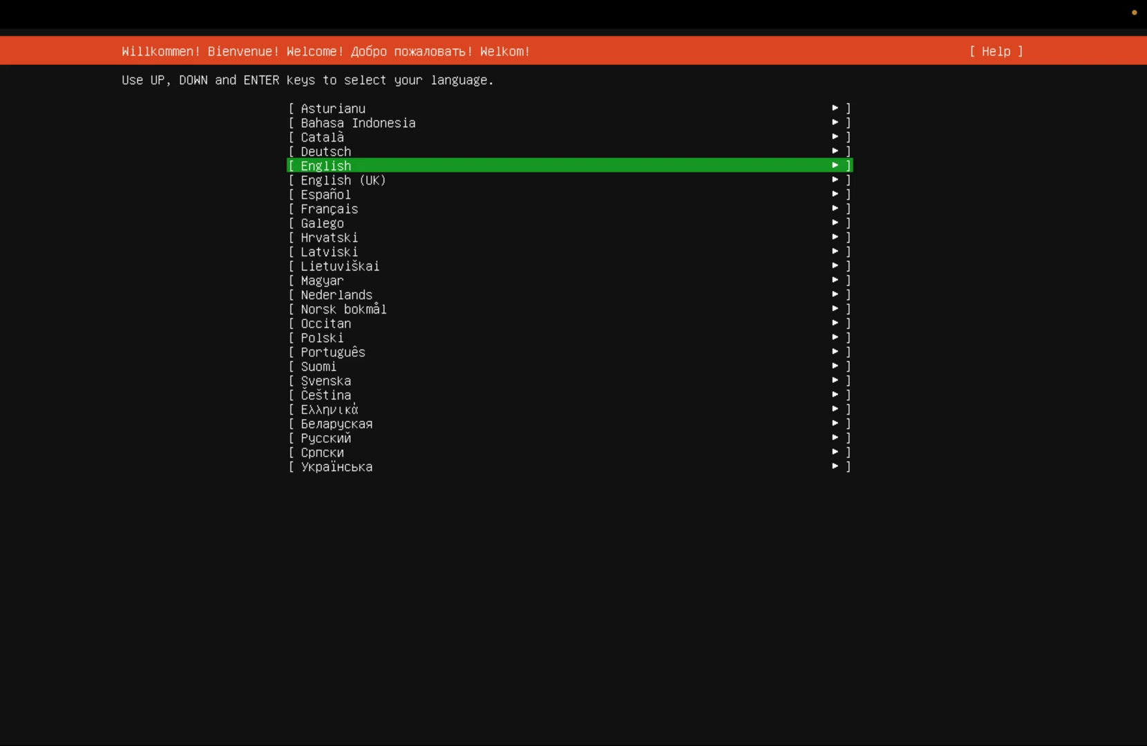
key(Return)
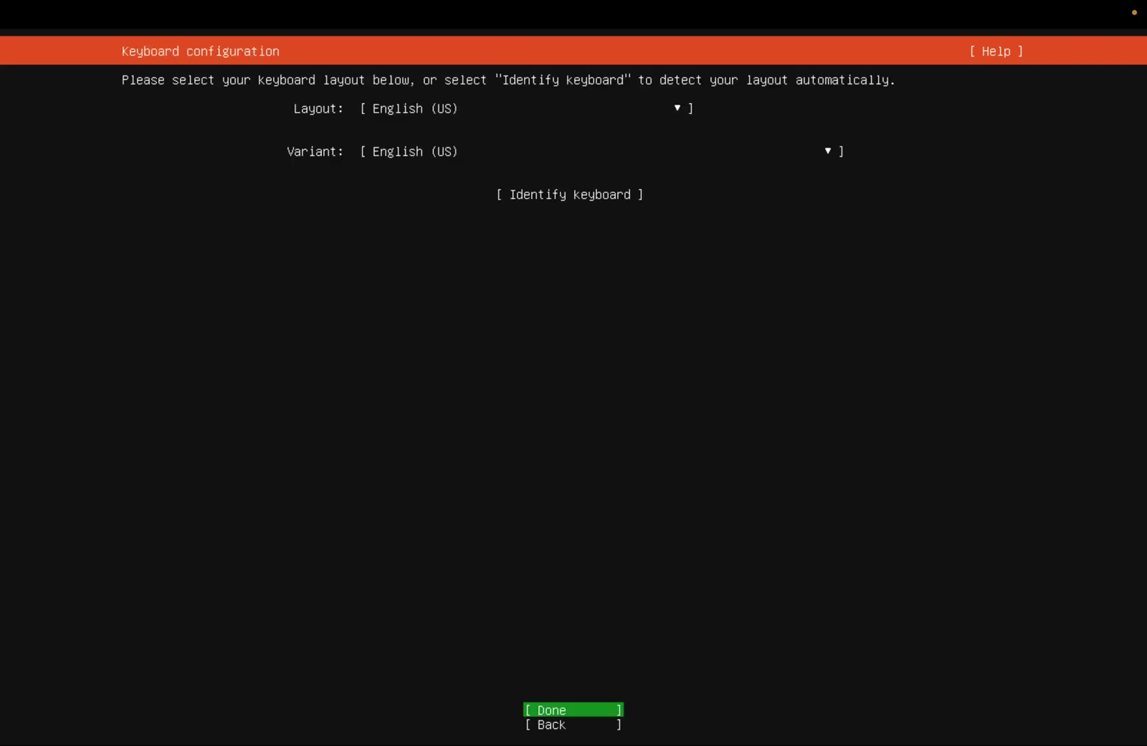
Step: Accept English (US) keyboard, standard install, DHCP networking, no proxy and the default ports.ubuntu.com mirror
key(Return)
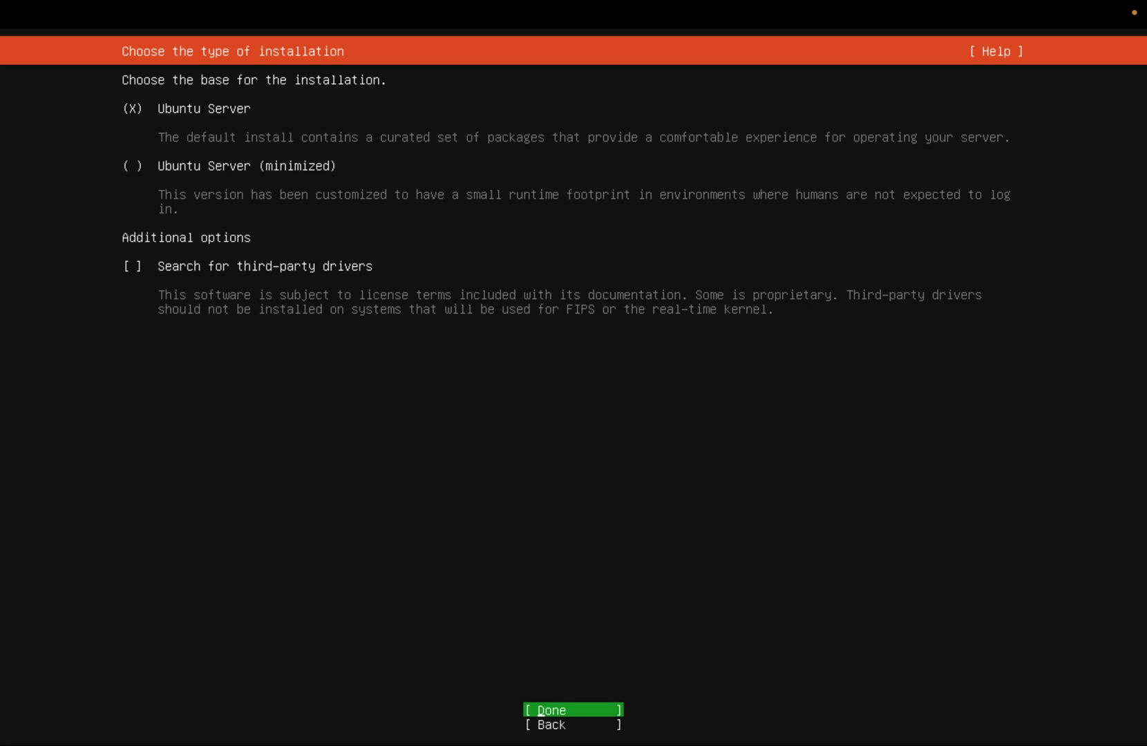
key(Return)
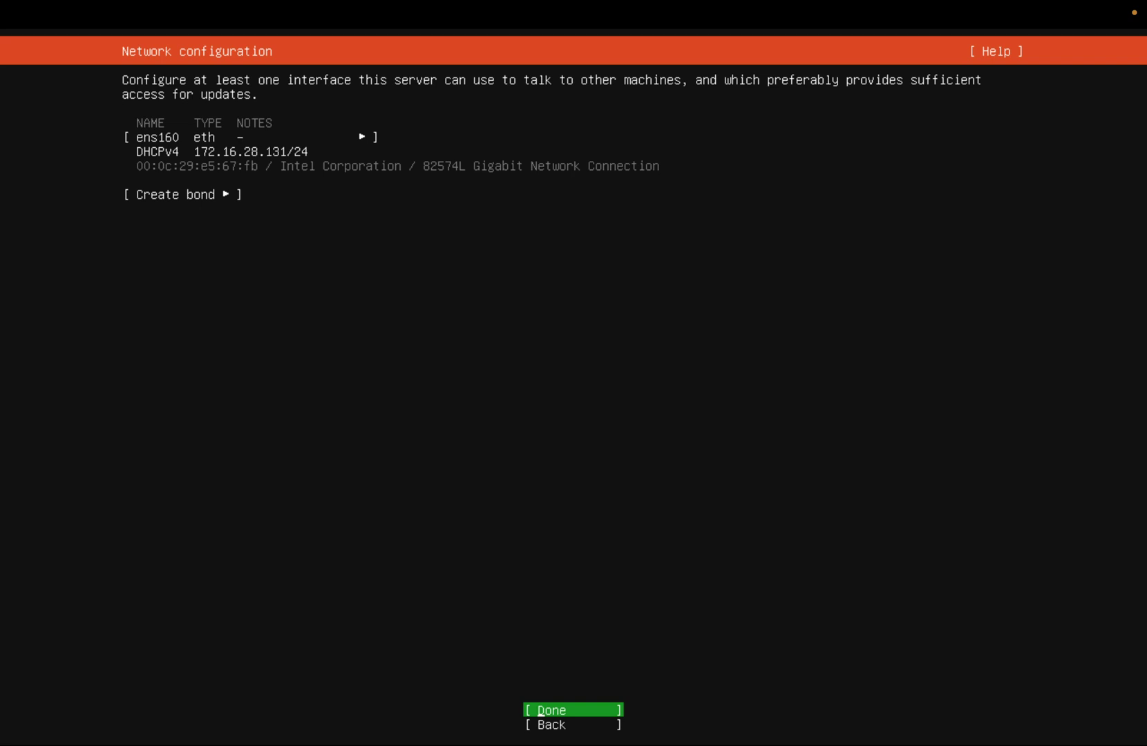
key(Return)
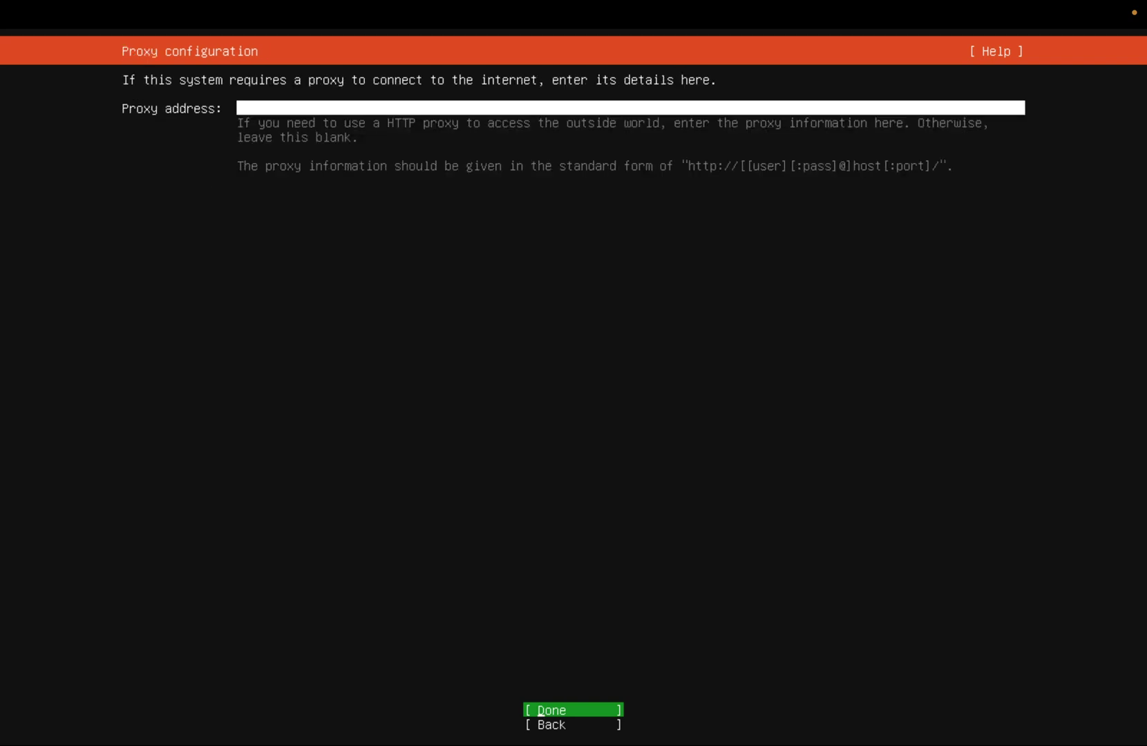
key(Return)
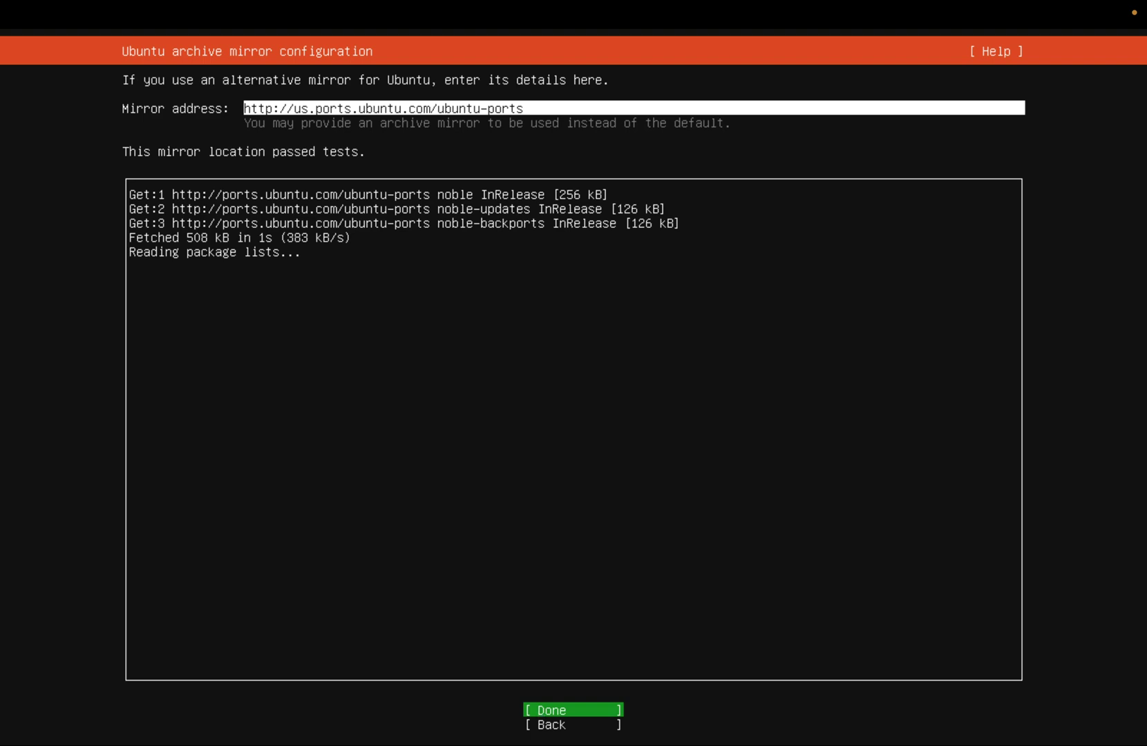
key(Return)
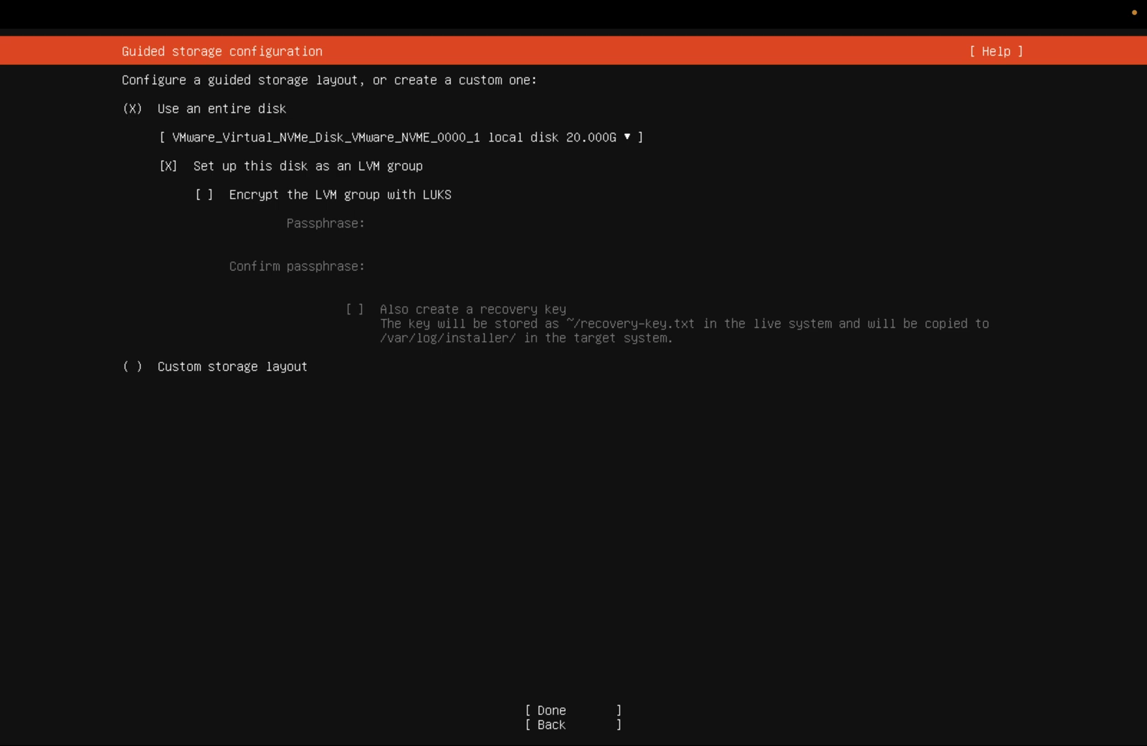
Step: Accept the guided whole-disk LVM layout and its summary, then Continue past the data-loss warning
key(Tab)
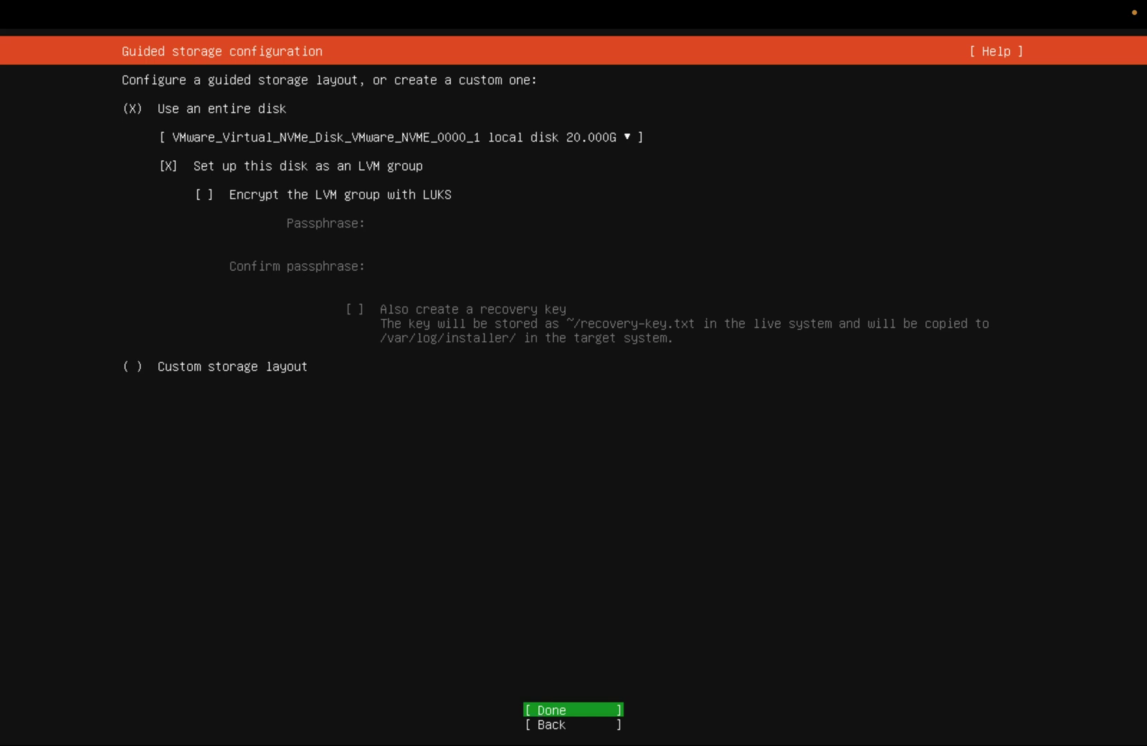
key(Return)
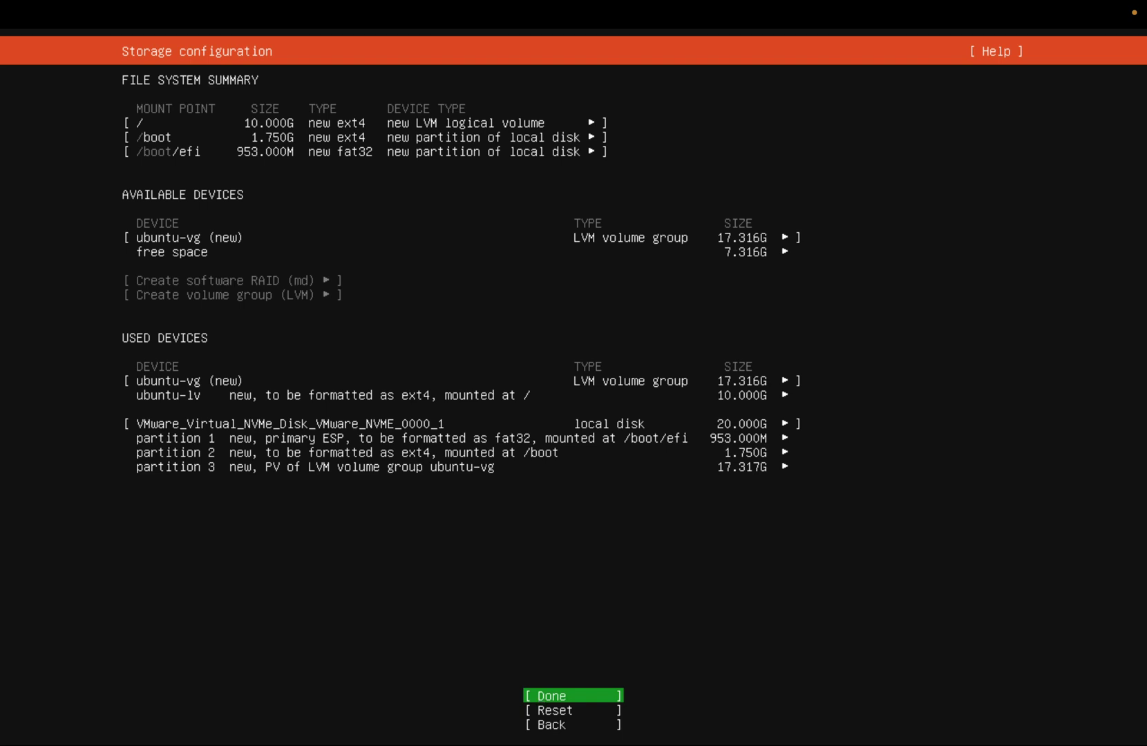
key(Return)
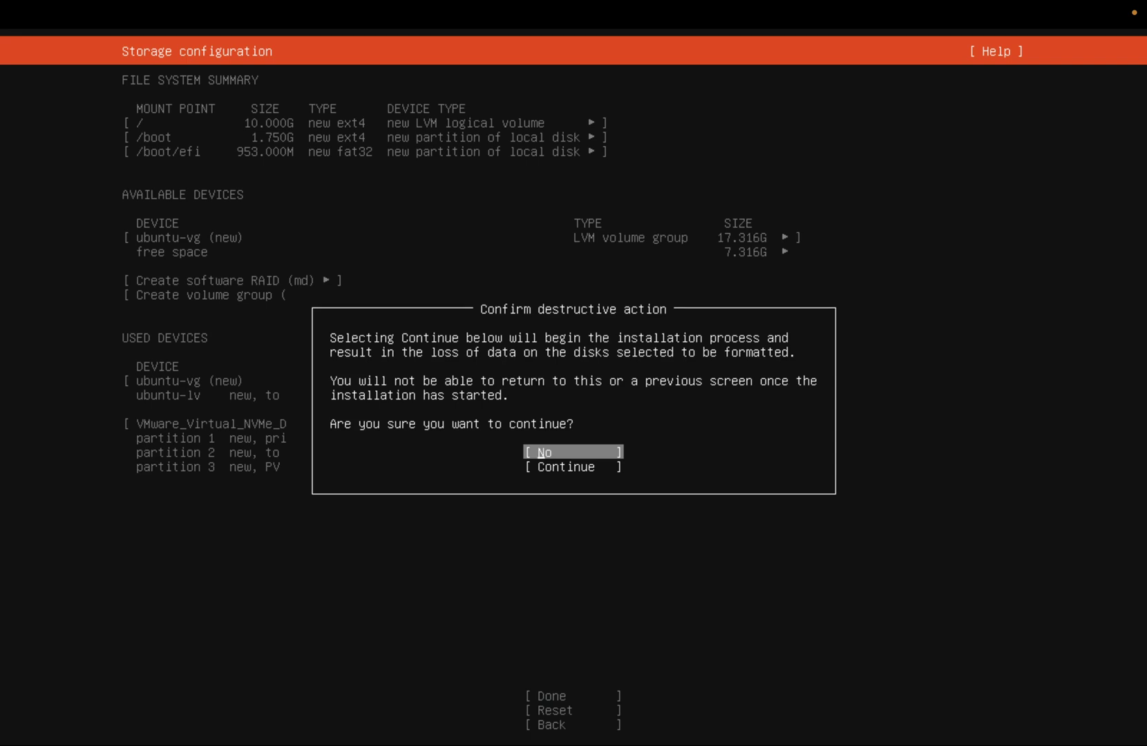
key(Down)
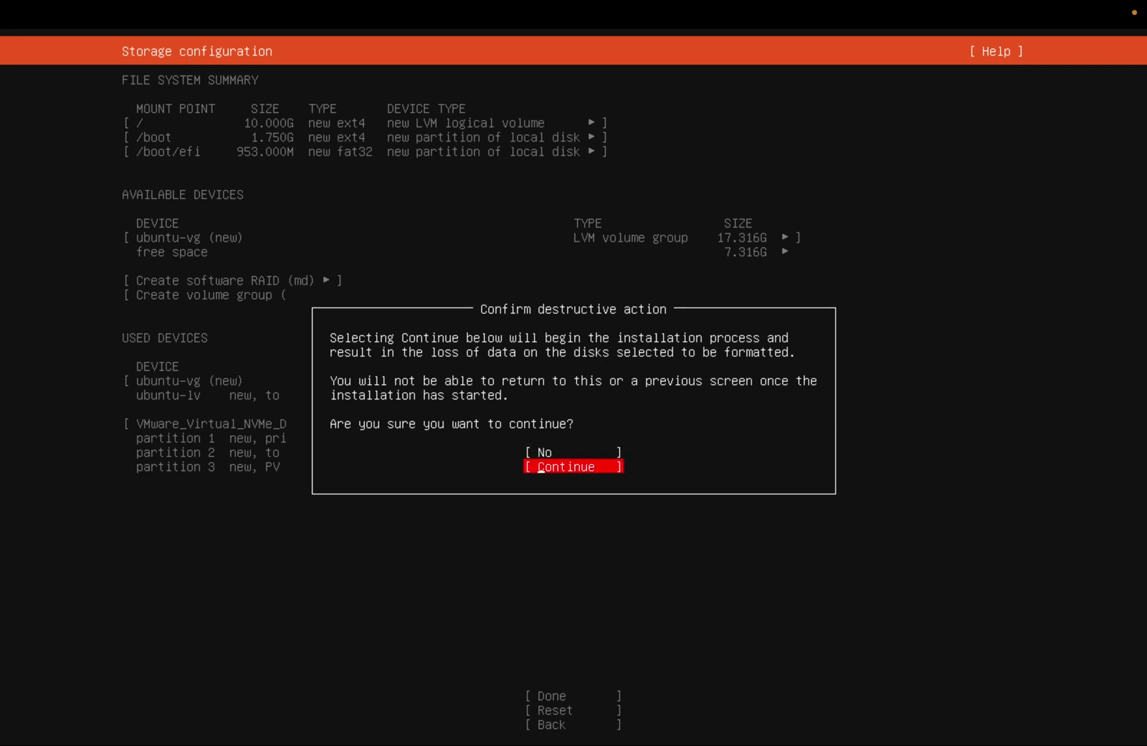
key(Return)
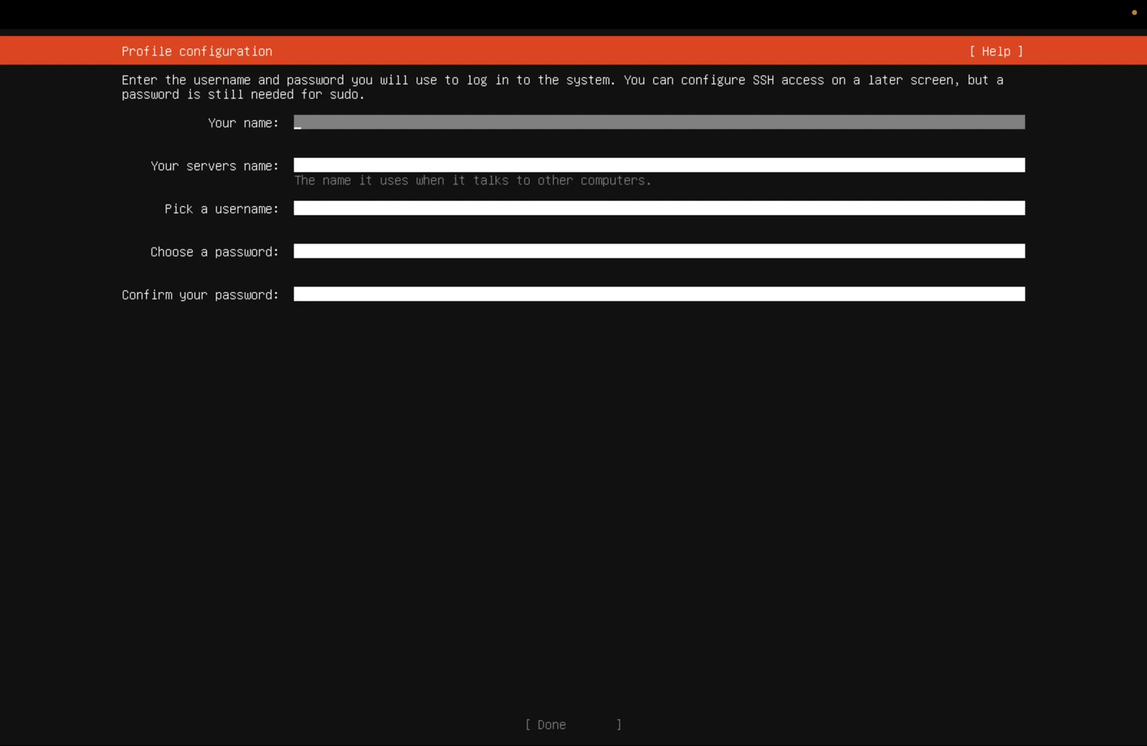
Step: Enter the full name, server name ubuntu24 and the username in the profile form
key(Tab)
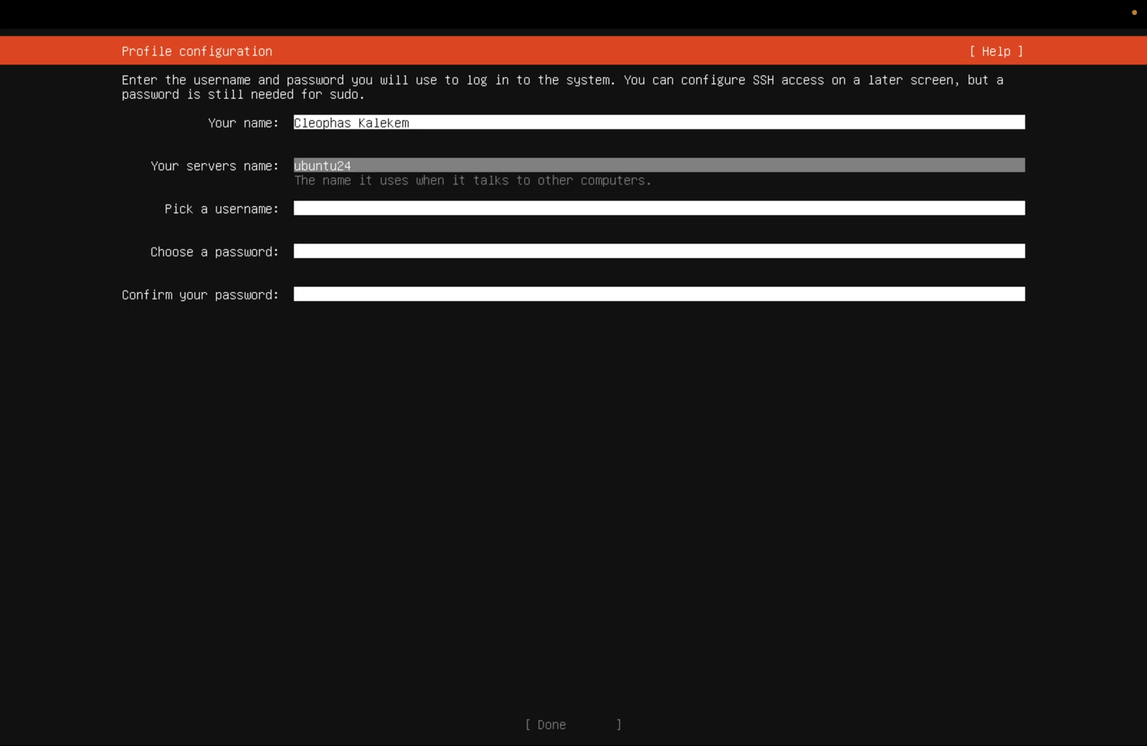
key(Tab)
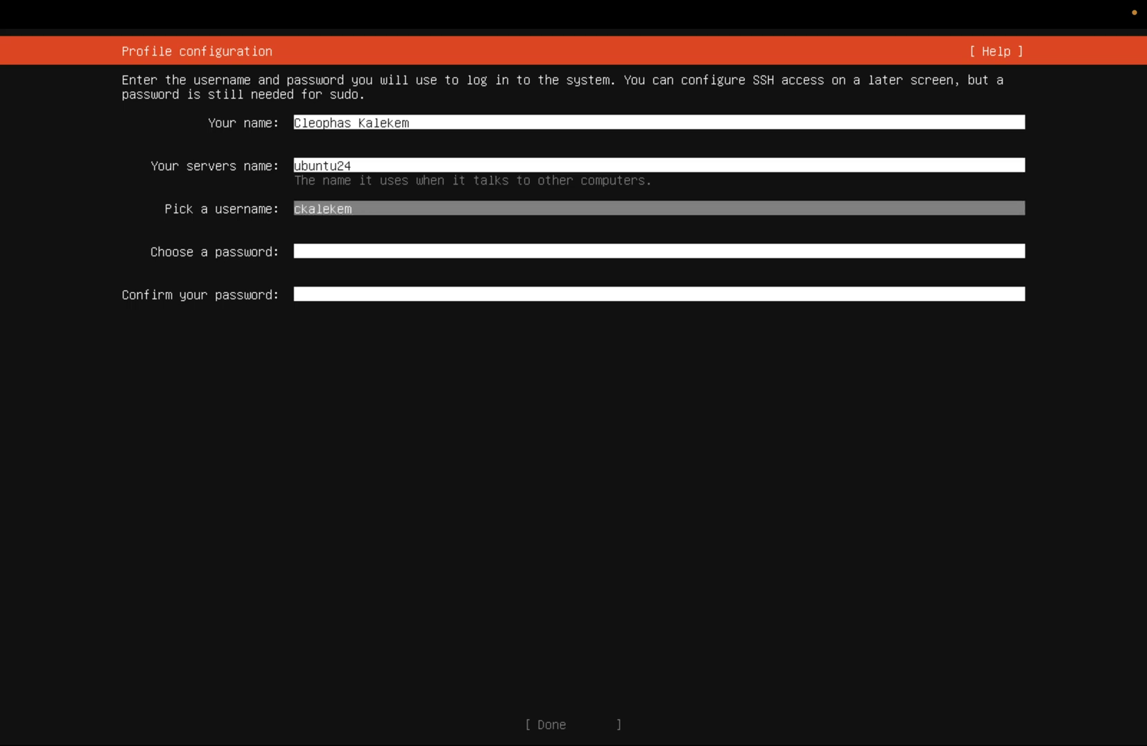
Step: Set and confirm the account password, then submit the profile
key(Tab)
text(ab)
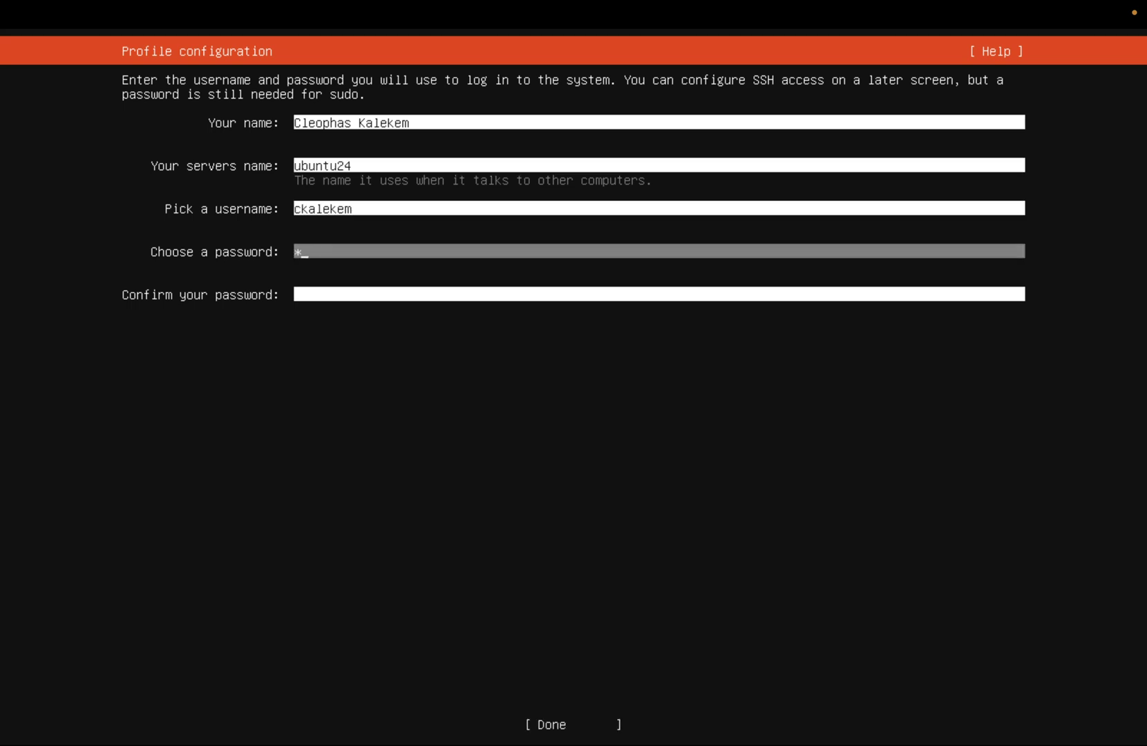
key(BackSpace)
key(BackSpace)
text(***********)
key(Tab)
text(***********)
key(Tab)
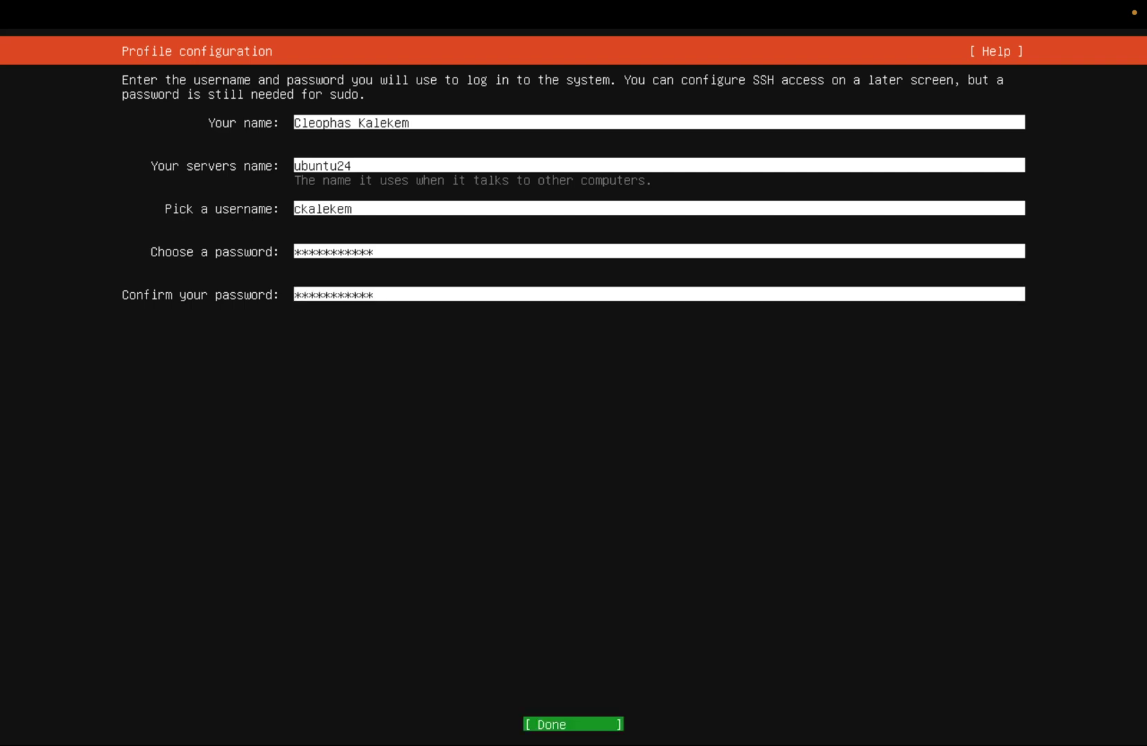
key(Return)
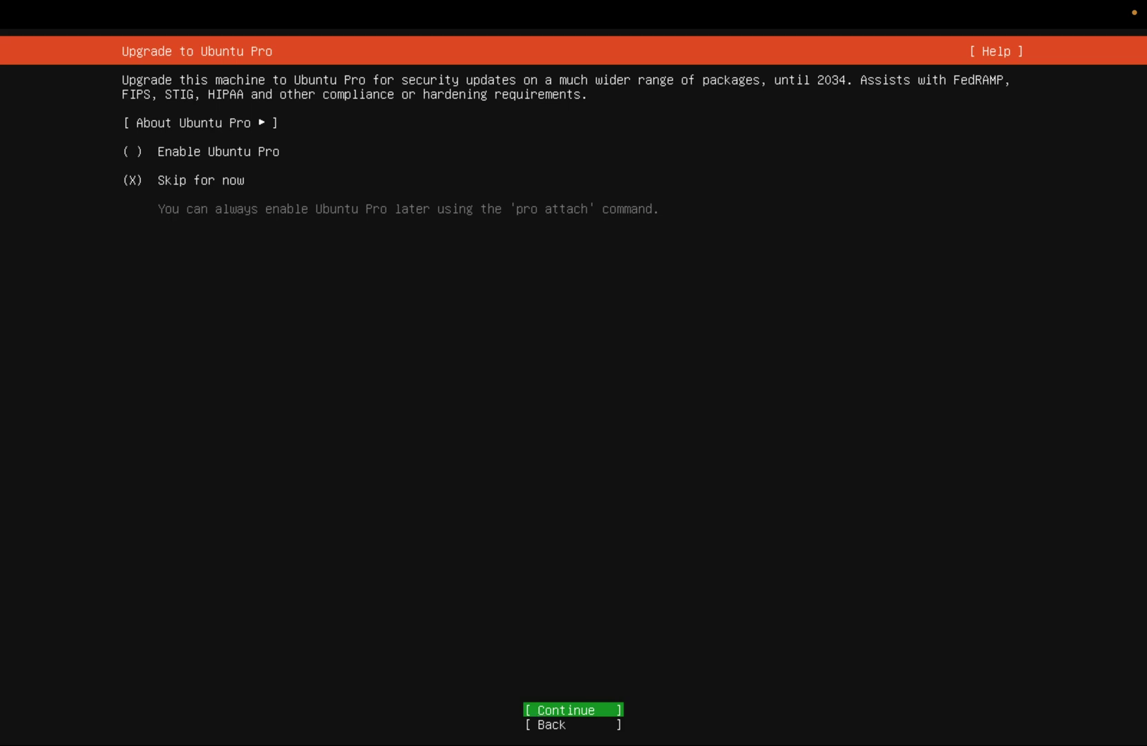
Step: Skip Ubuntu Pro and include the OpenSSH server in the installation
key(Return)
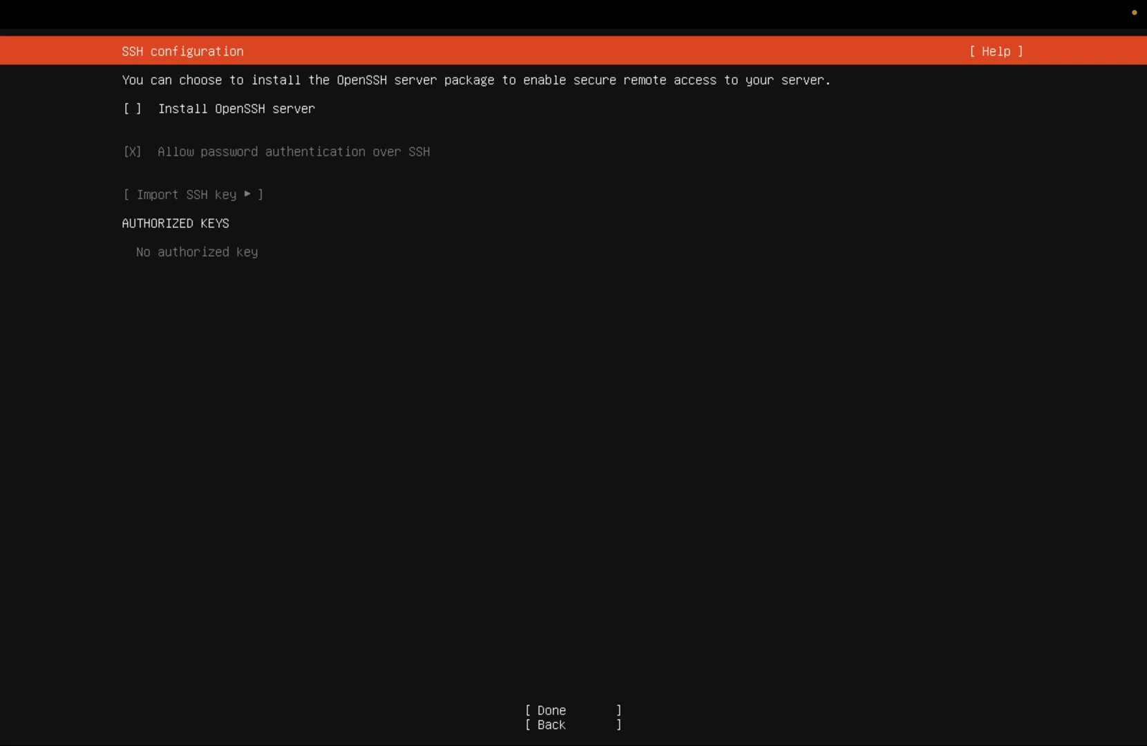
key(space)
key(Tab)
key(Down)
key(Up)
key(Return)
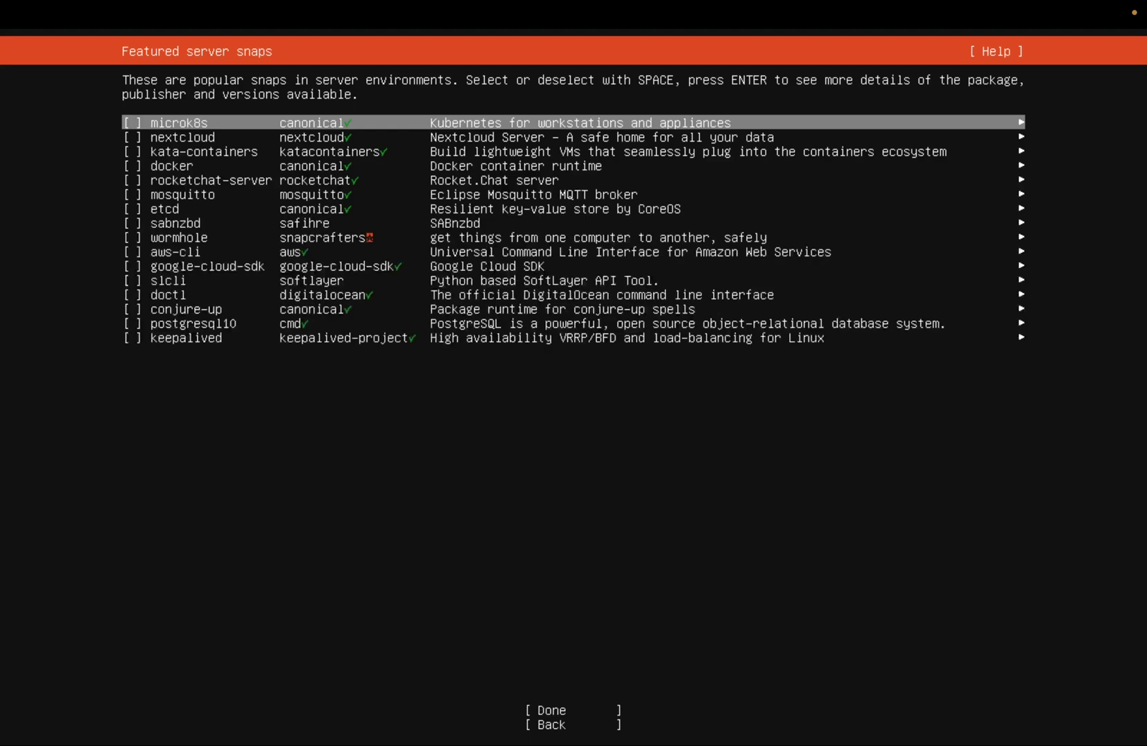
Step: Choose no featured server snaps and start the installation
key(Down)
key(Down)
key(Down)
key(Down)
key(Down)
key(Down)
key(Down)
key(Down)
key(Down)
key(Down)
key(Down)
key(Down)
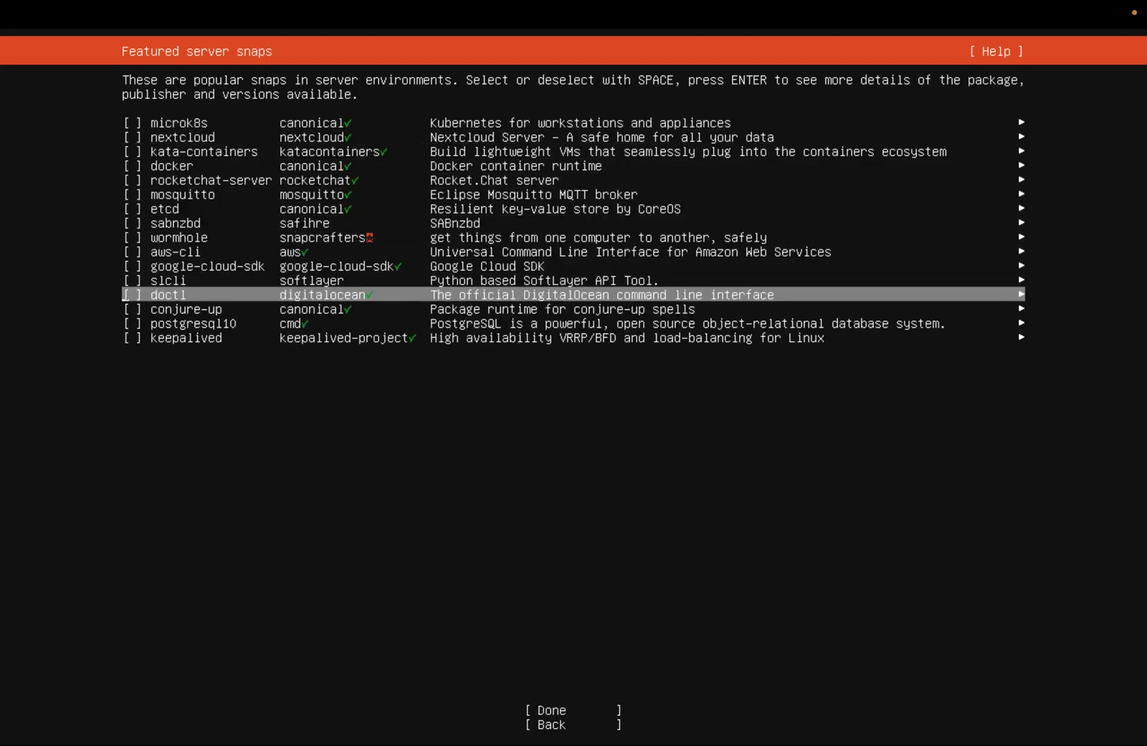
key(Down)
key(Down)
key(Down)
key(Down)
key(Return)
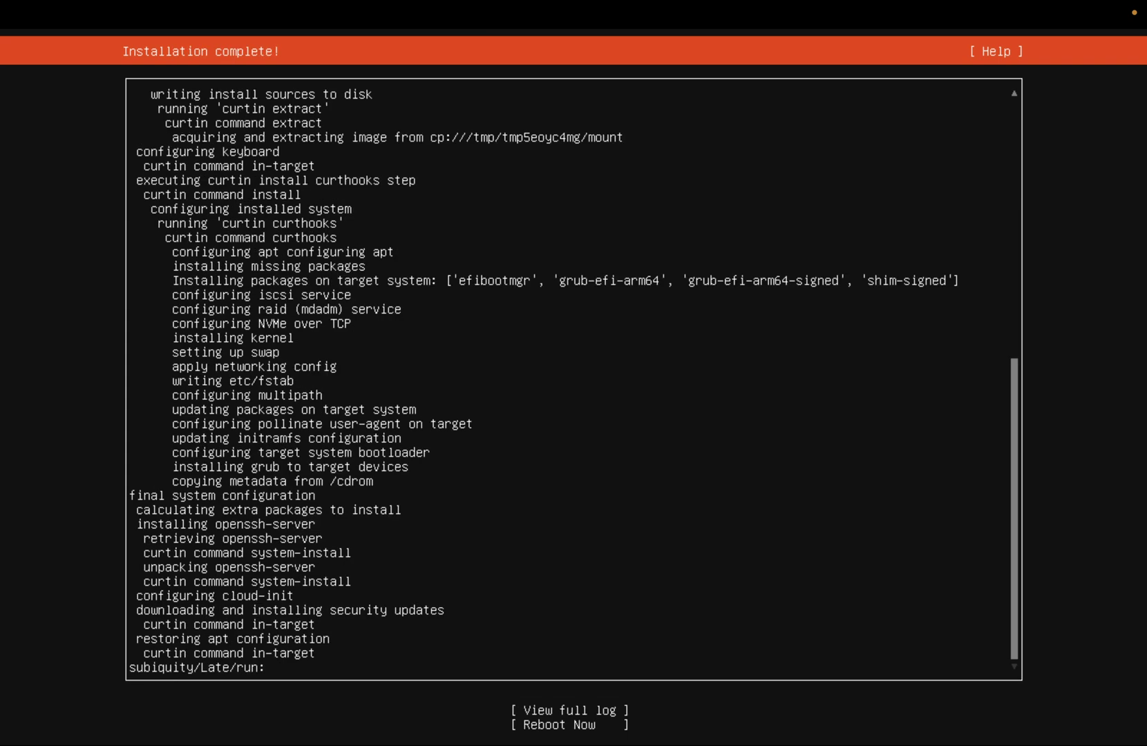
Step: Reboot into the installed system and confirm the installation medium has been removed
key(Tab)
key(Tab)
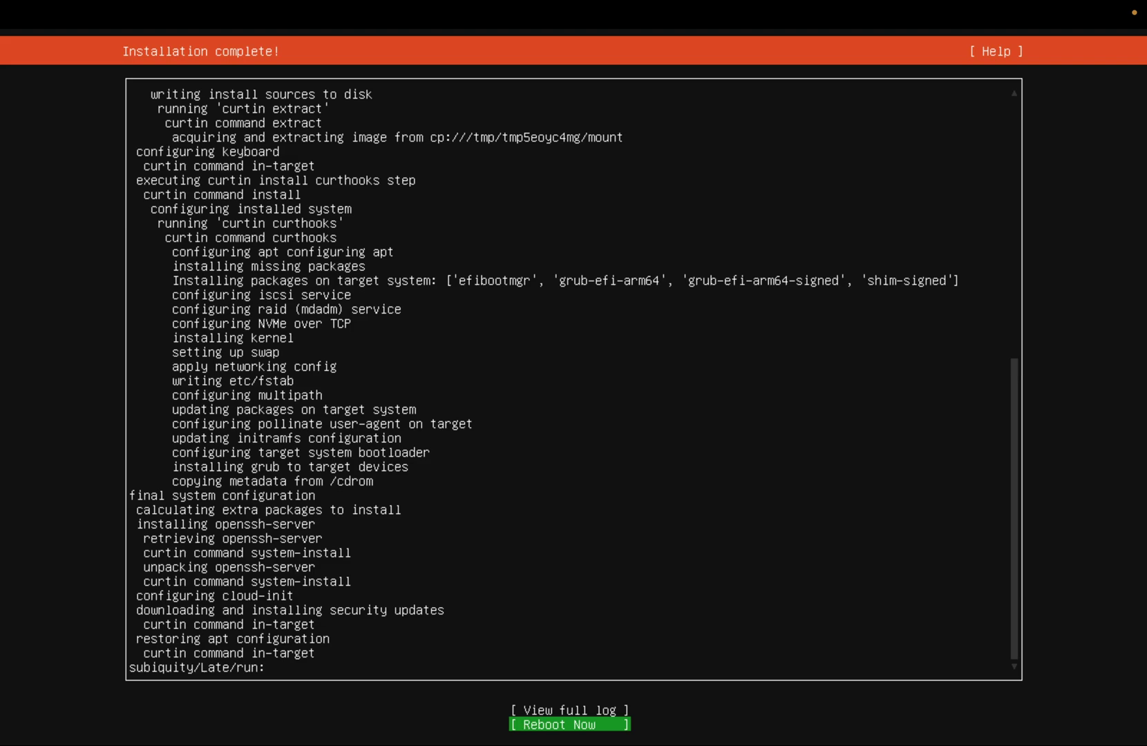
key(Return)
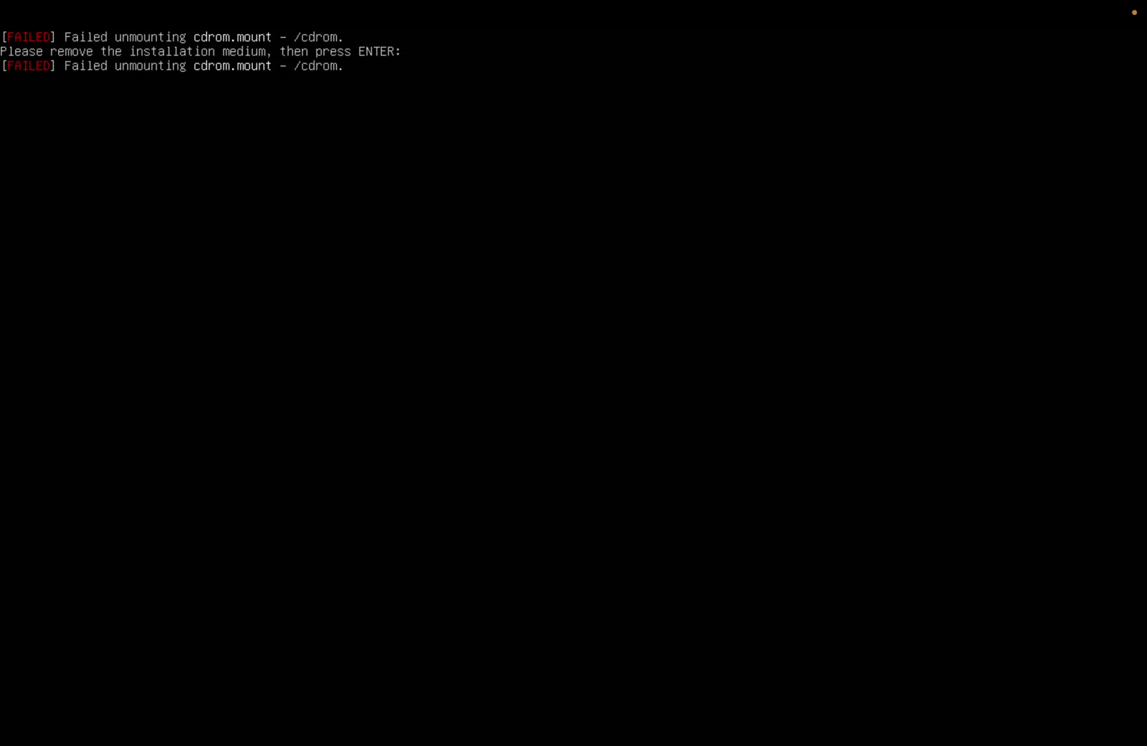
key(Return)
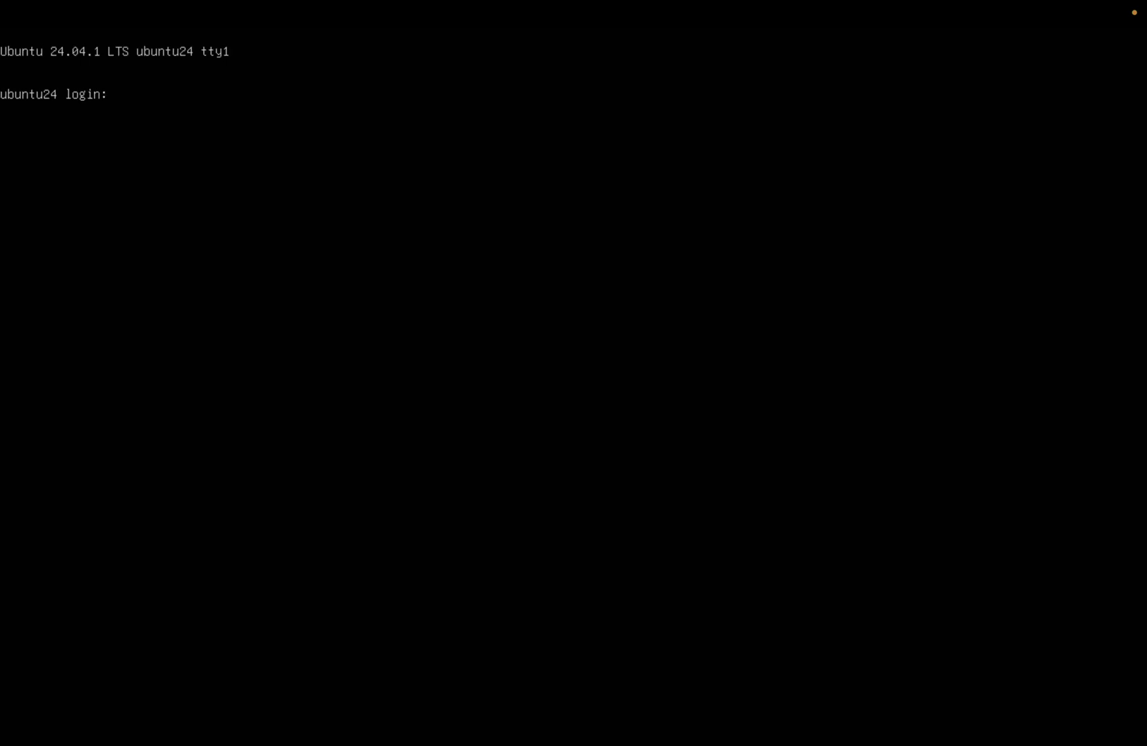
Step: Log in at the ubuntu24 prompt with the user's username and password
text(ckalekem)
key(Return)
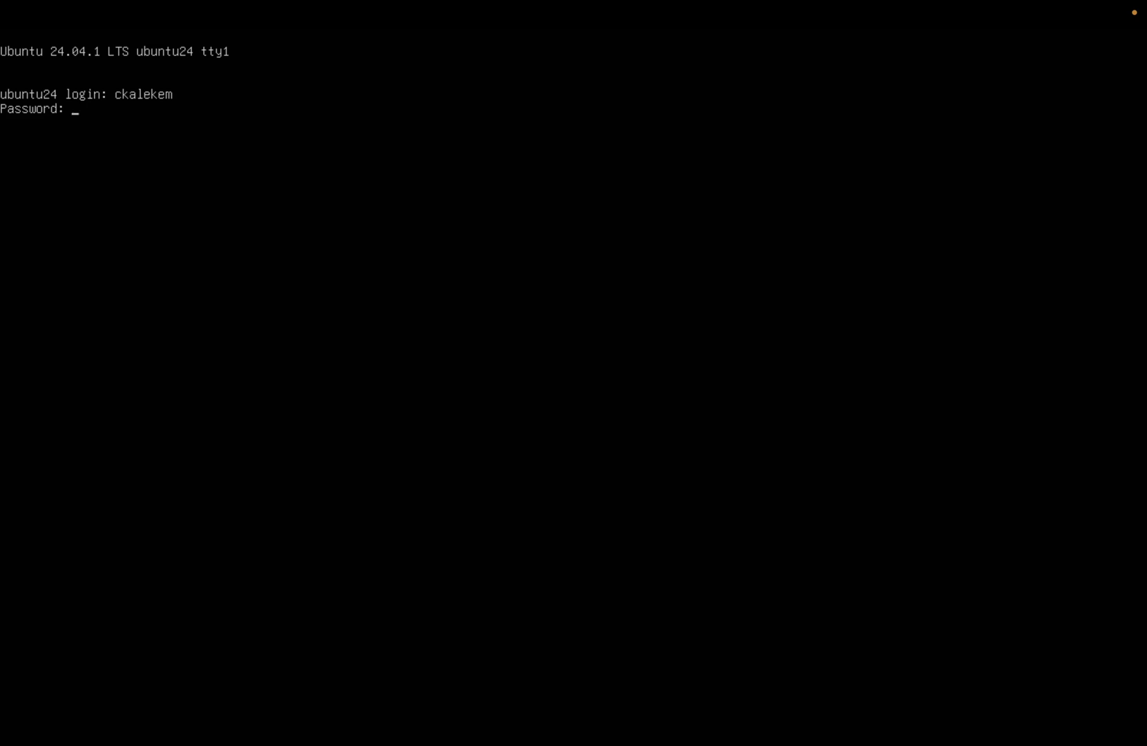
key(Return)
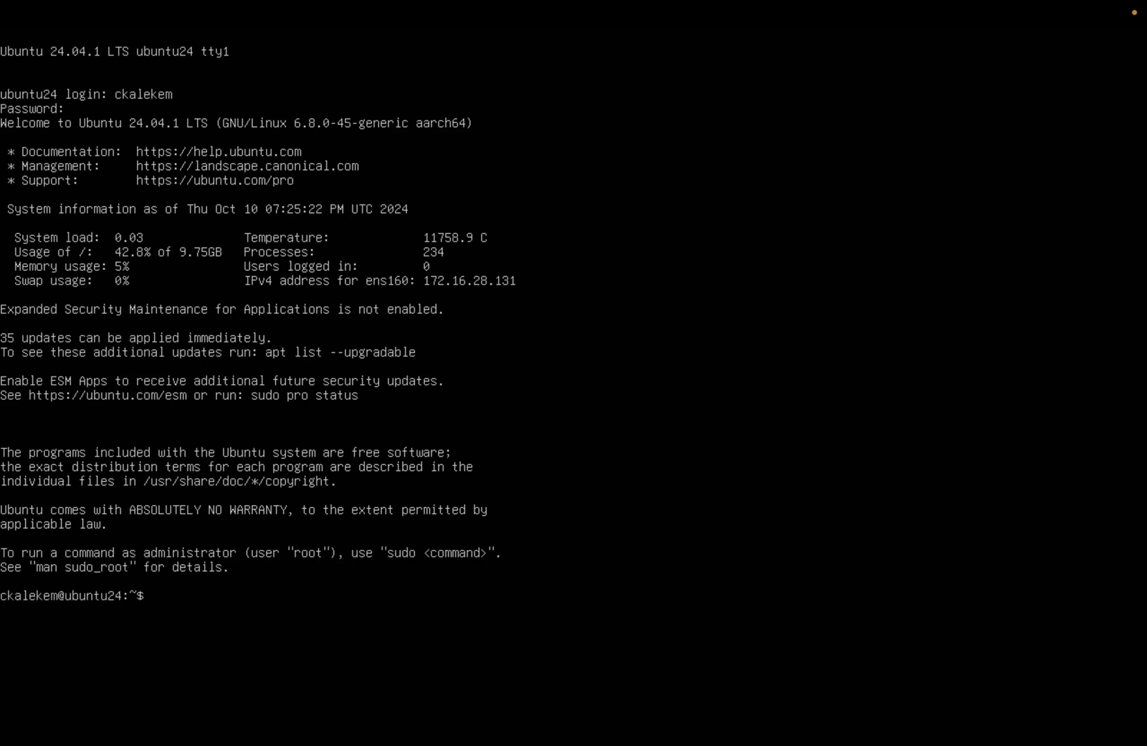
Step: Run pwd and ls to check the empty home directory
text(pwd)
key(Return)
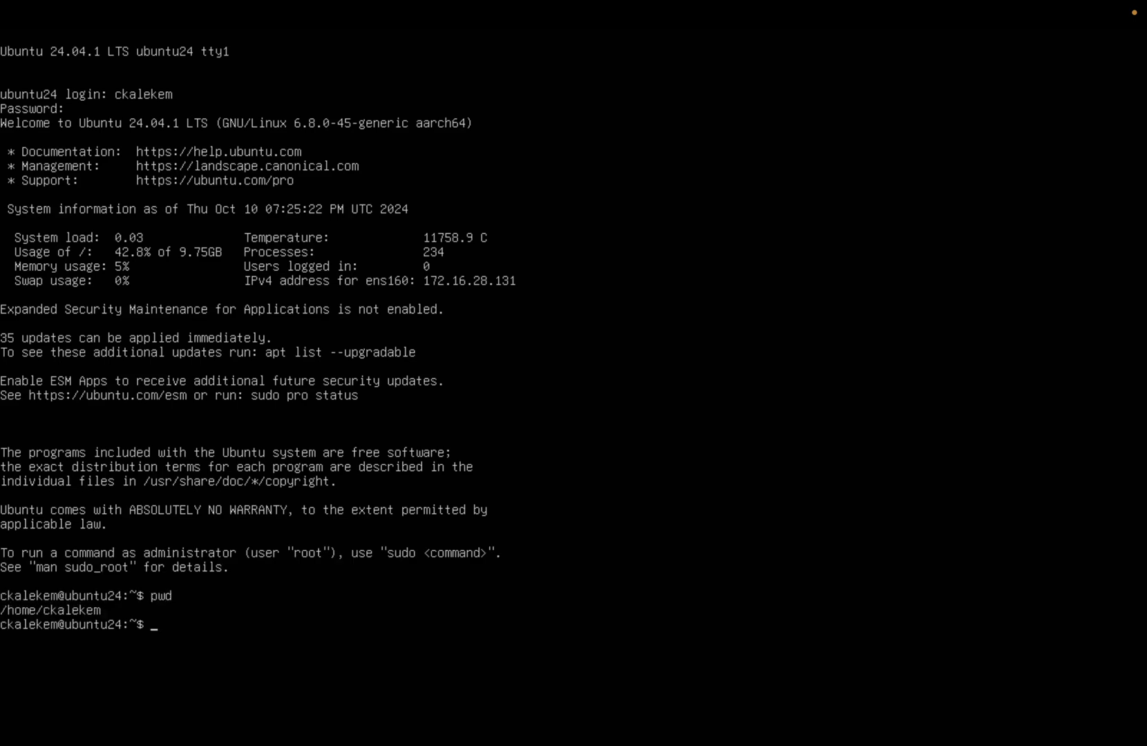
text(ls)
key(Return)
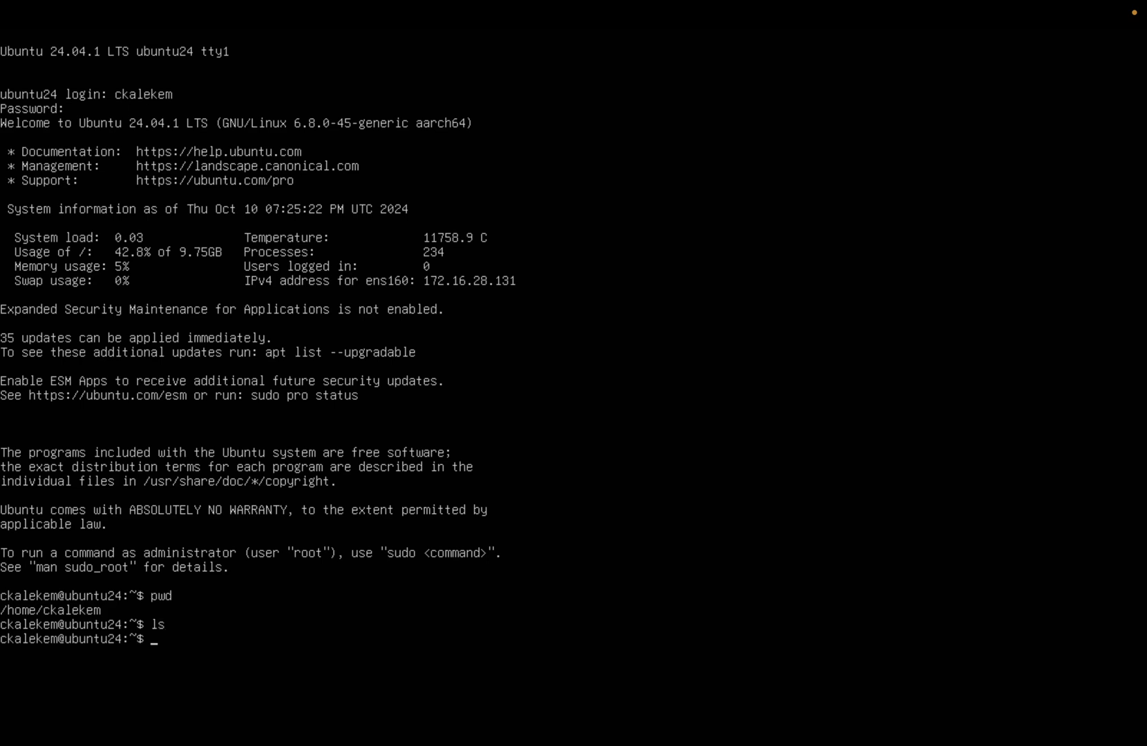
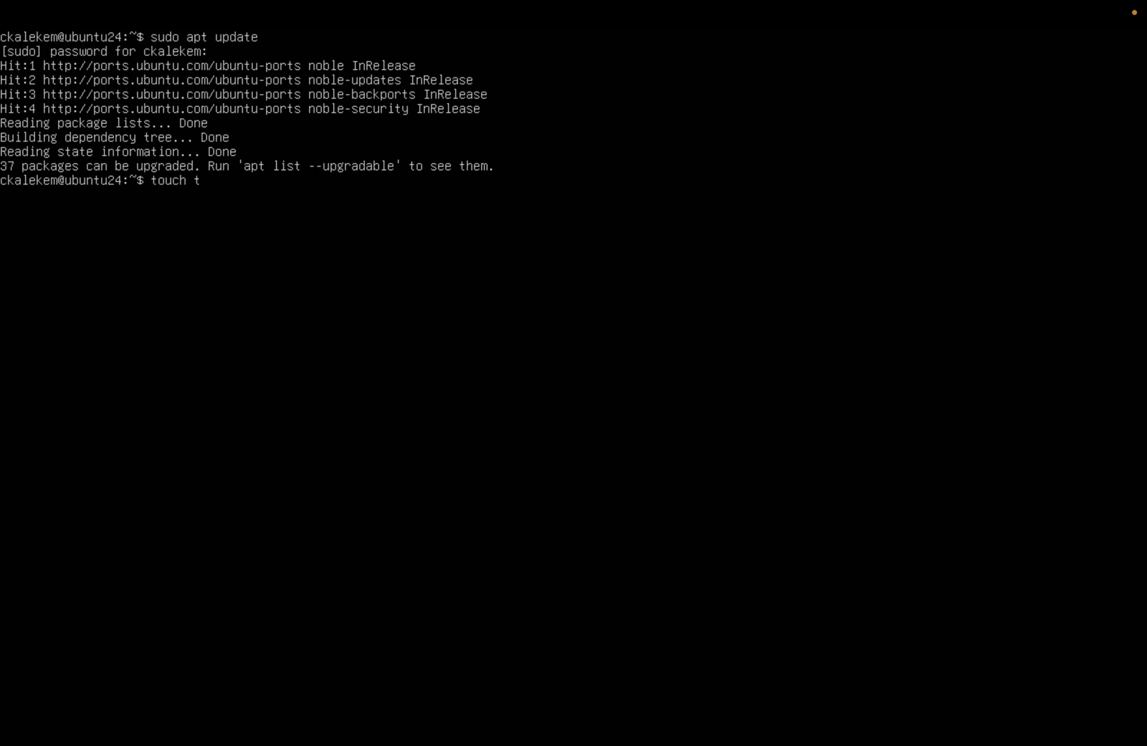
Step: Create an empty test.txt with touch and list the home folder
text(.txt)
key(BackSpace)
key(BackSpace)
key(BackSpace)
key(BackSpace)
key(BackSpace)
key(BackSpace)
text(st.txt)
key(Return)
text(ls)
key(Return)
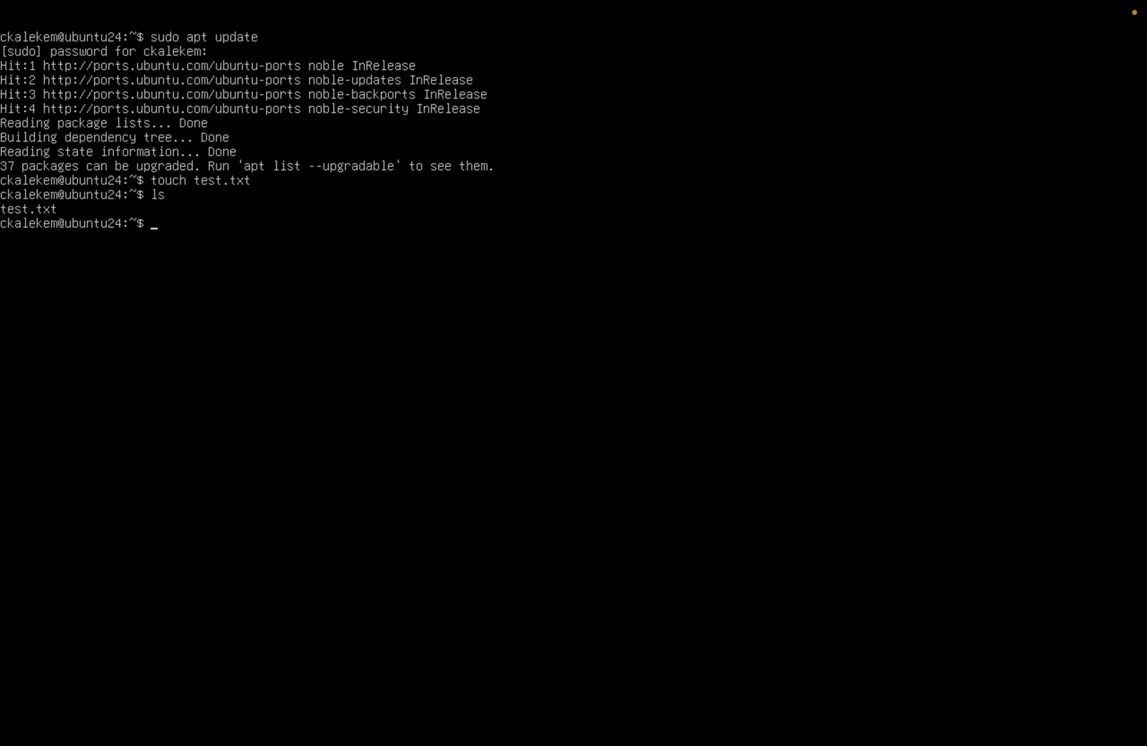
Step: Write 'hello, ubuntu' into test.txt, print its contents, and clear the console
text(echo "hello, ubuntu")
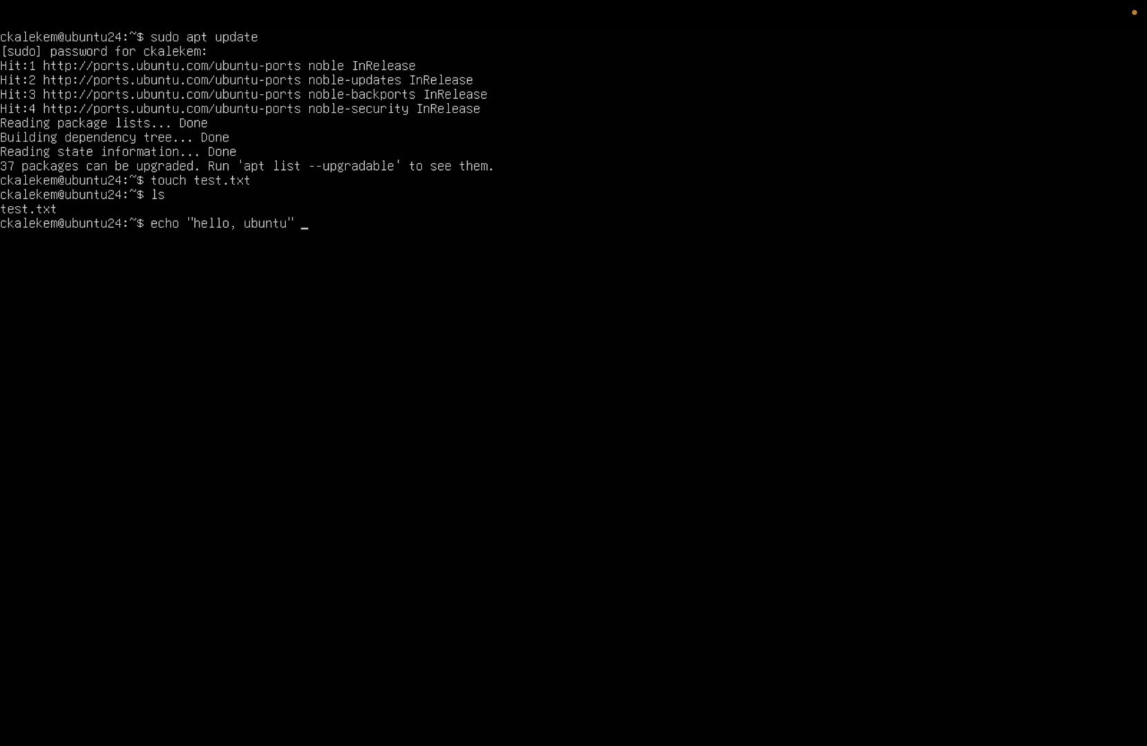
text( > test.y)
key(BackSpace)
text(txt)
key(Return)
text(cat )
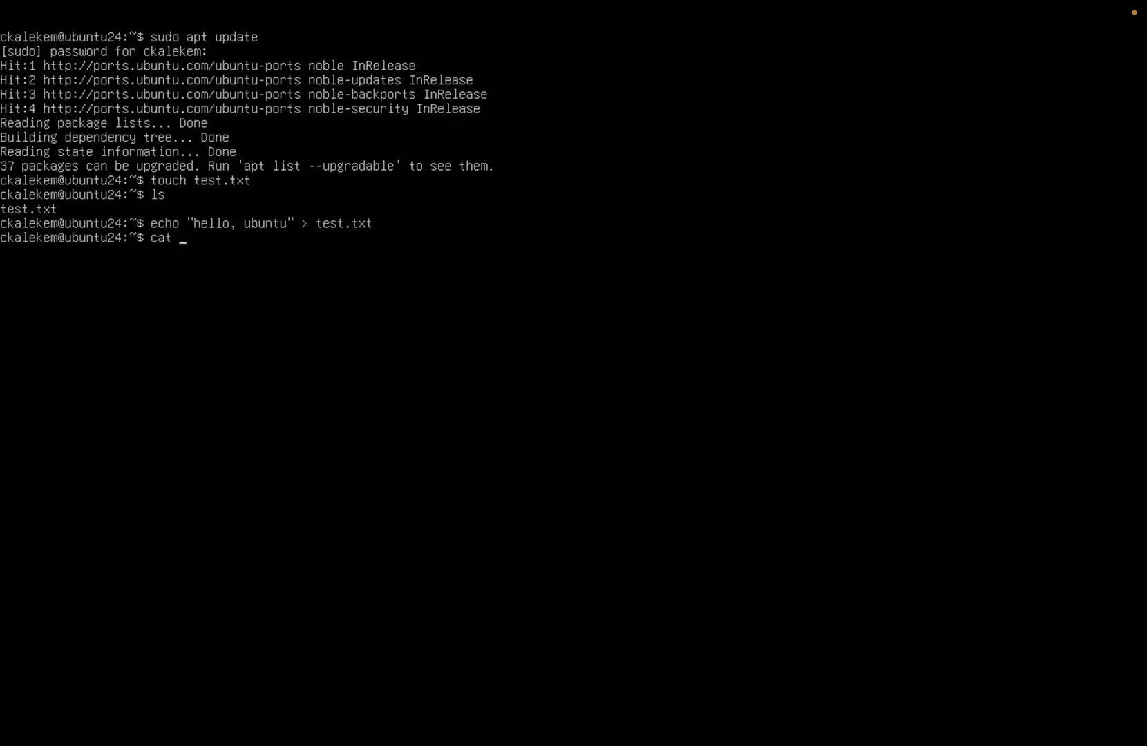
text(test.txt)
key(Return)
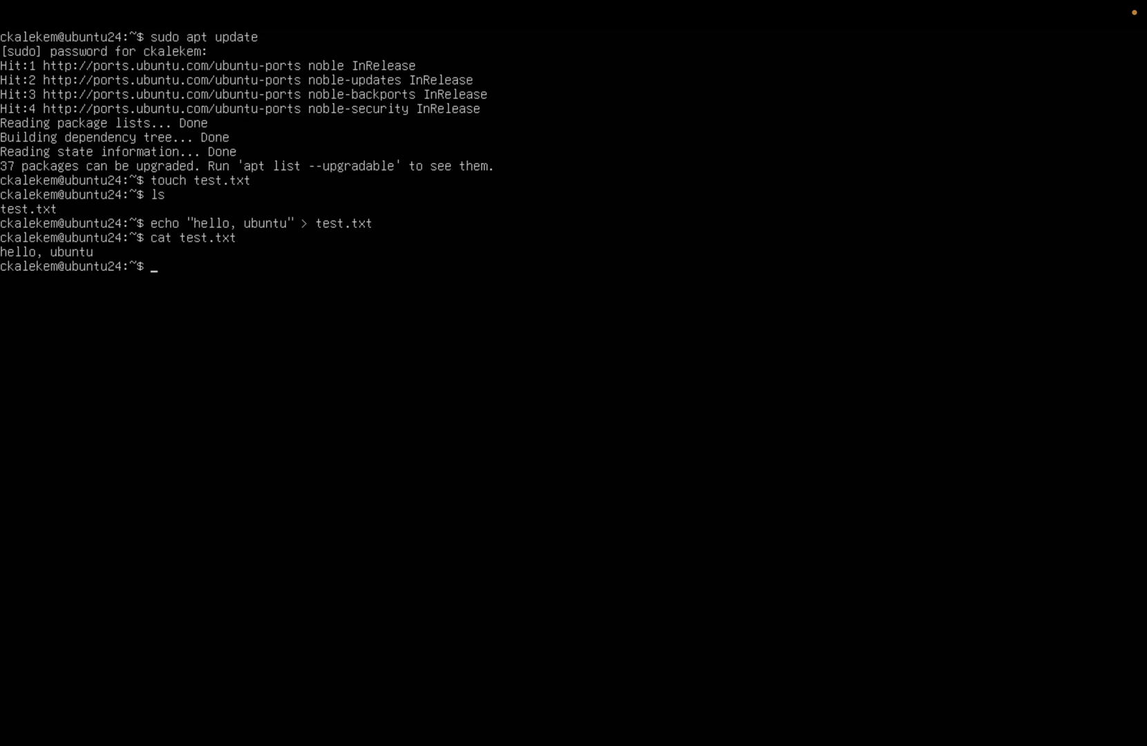
key(ctrl+l)
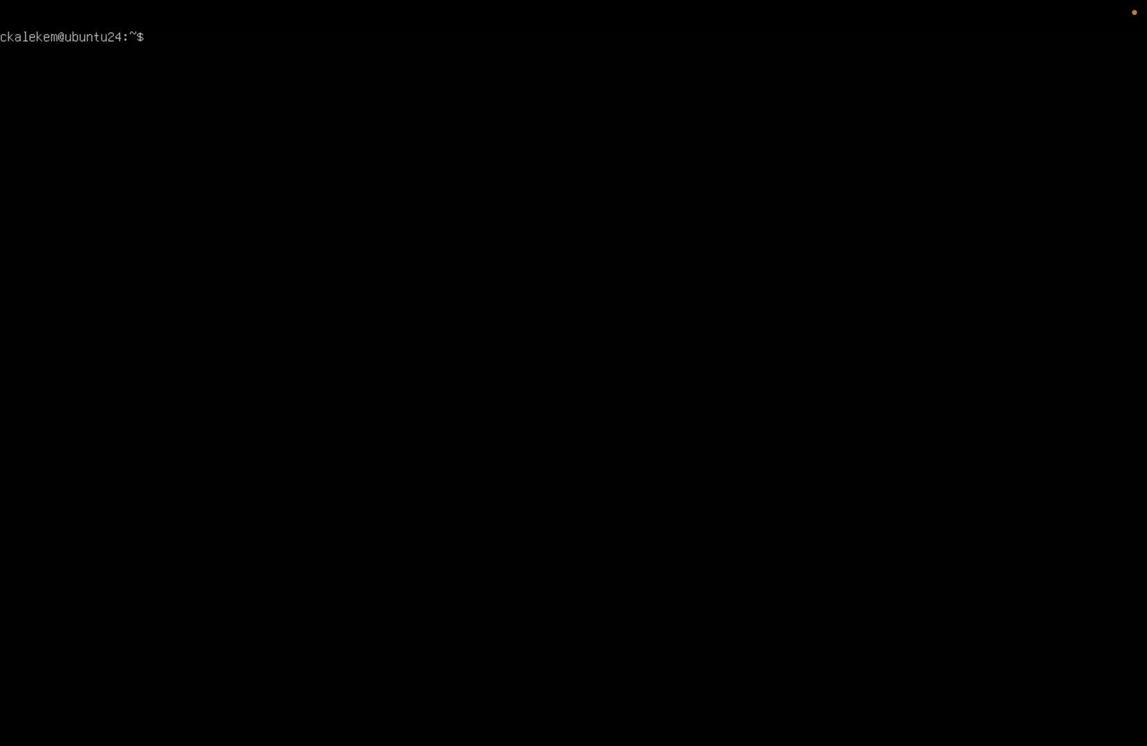
Step: Run ifconfig to reveal interface ens160's IPv4 address 172.16.28.131
text(ifconfig)
key(Return)
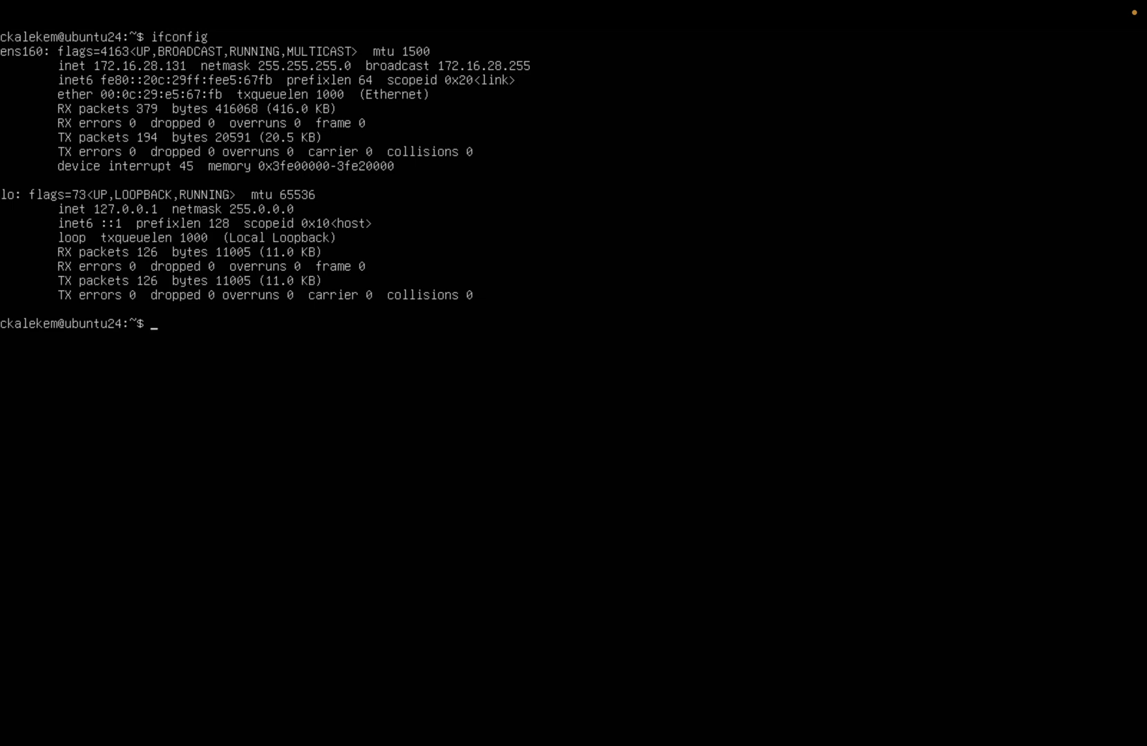
Step: Exit the VM's full screen and open a macOS Terminal widened to 116 columns
mouse_move(98, 4)
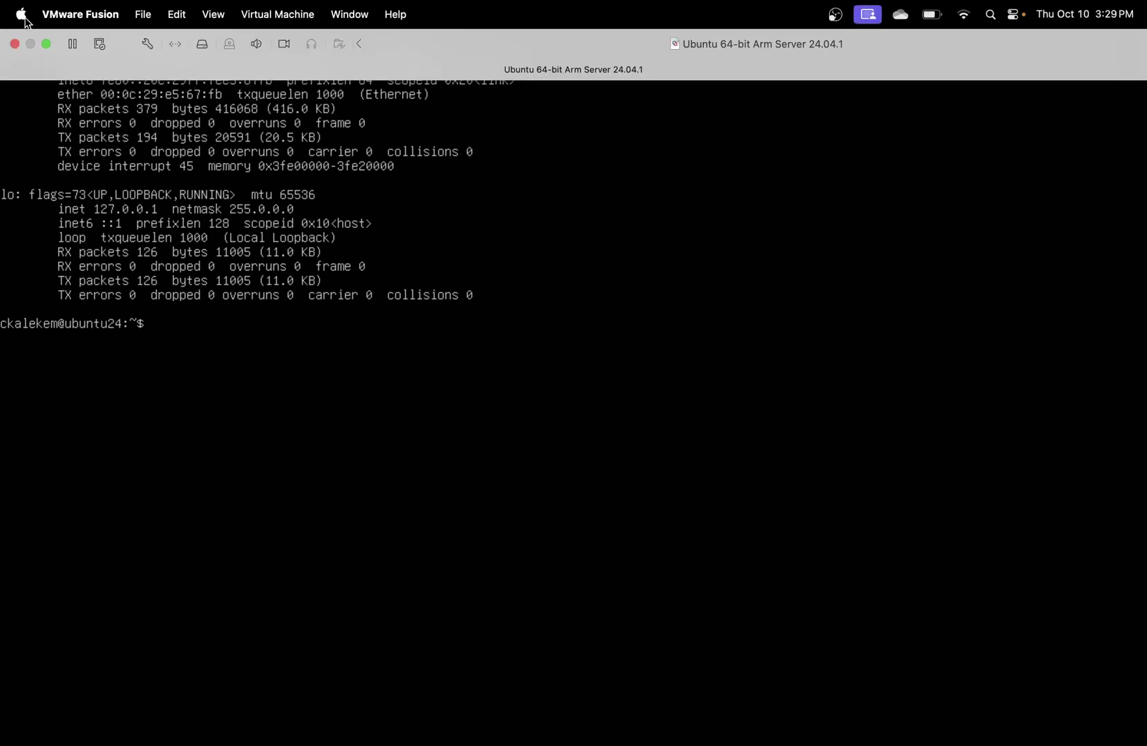
click(46, 43)
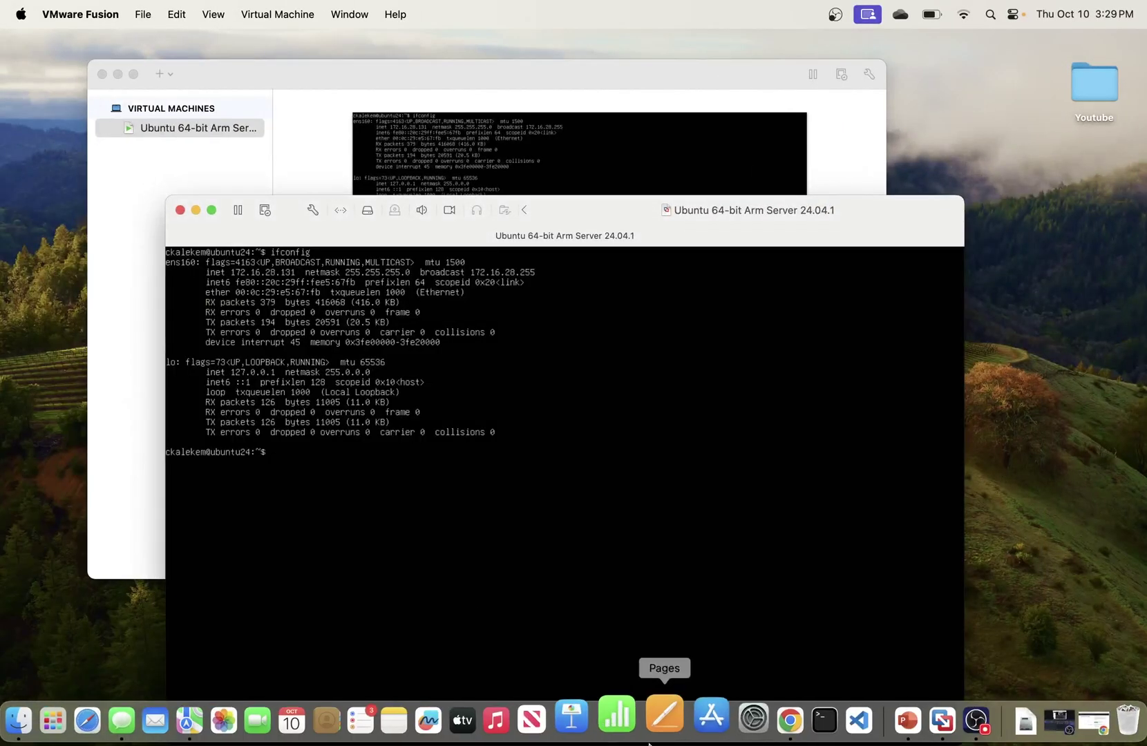
click(796, 718)
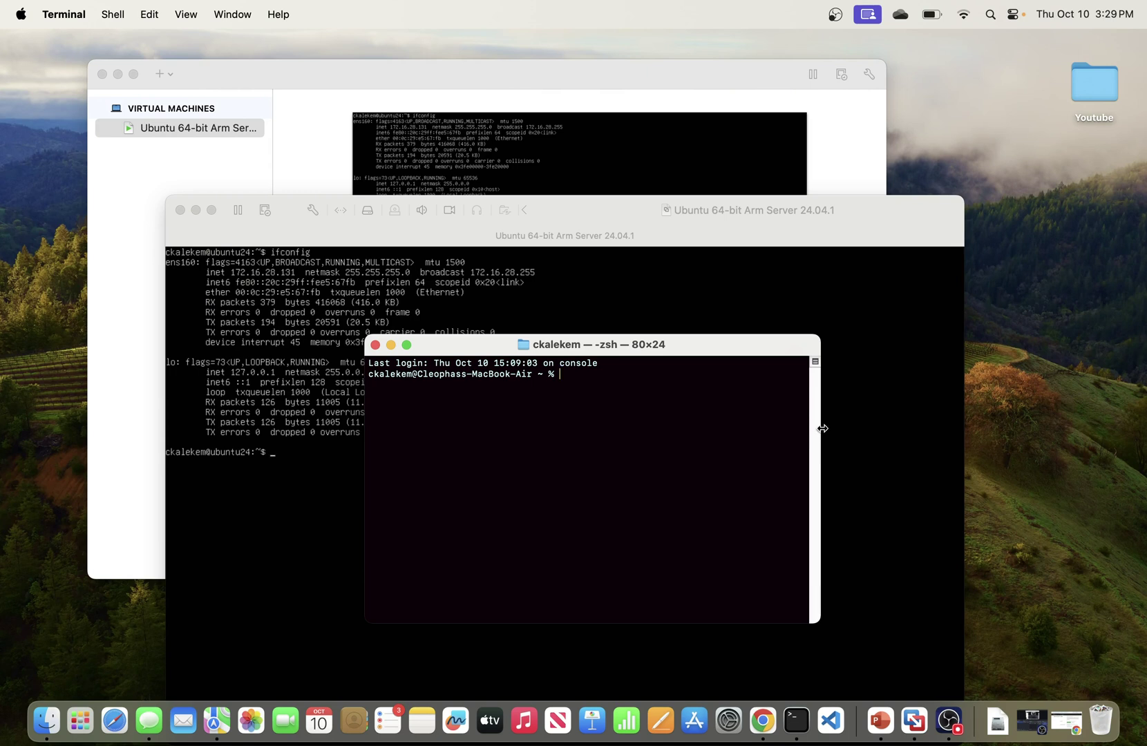
drag(821, 428, 1018, 495)
Step: SSH into 172.16.28.131, accept the host key, log in with the account password, and maximize the session
text(shh)
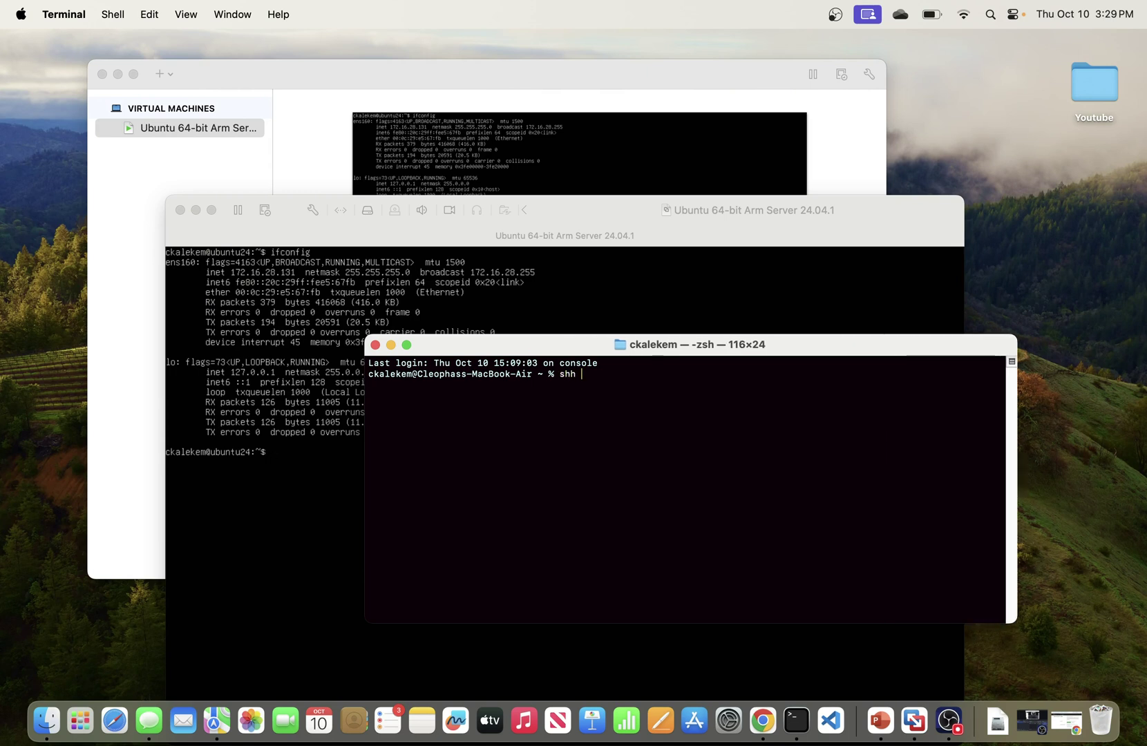
key(BackSpace)
key(BackSpace)
text(sh ckalekem@172.16.28)
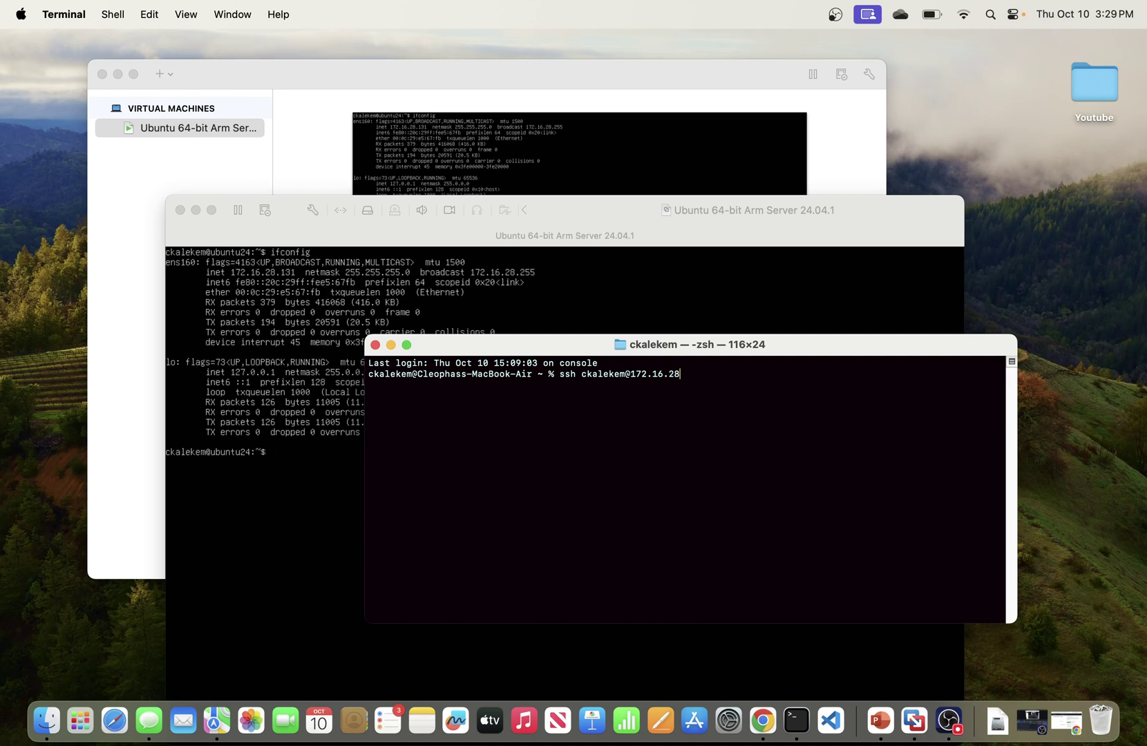
text(.131)
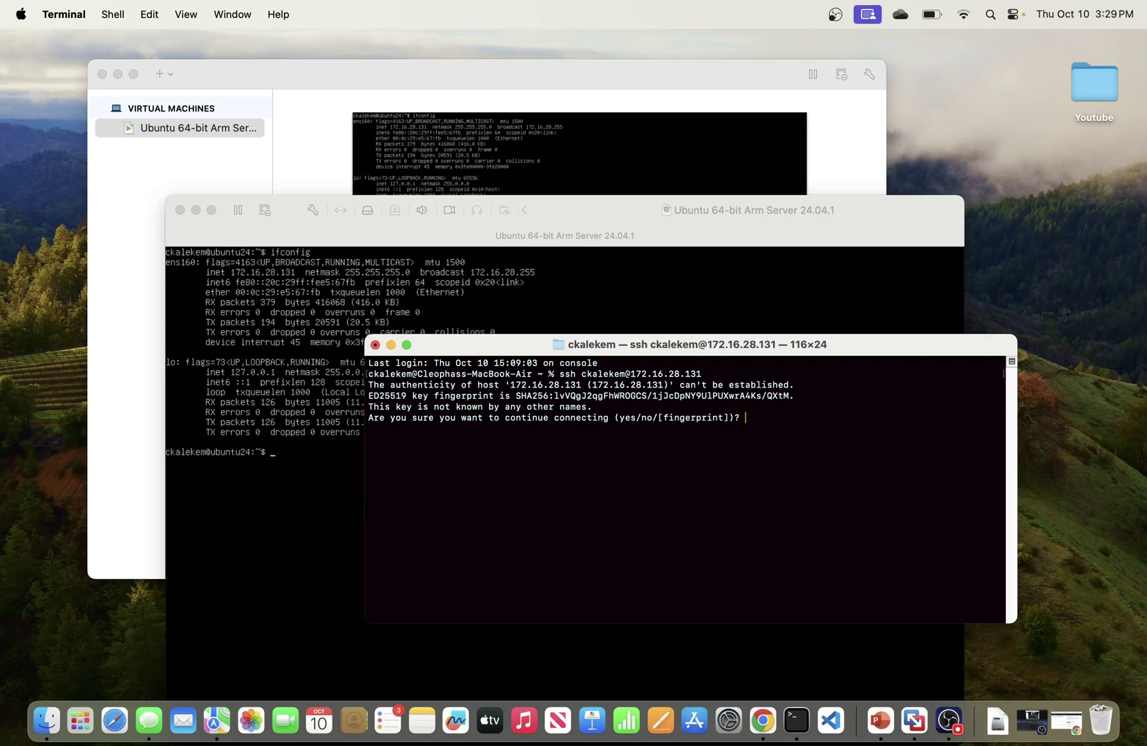
text(yes)
key(Return)
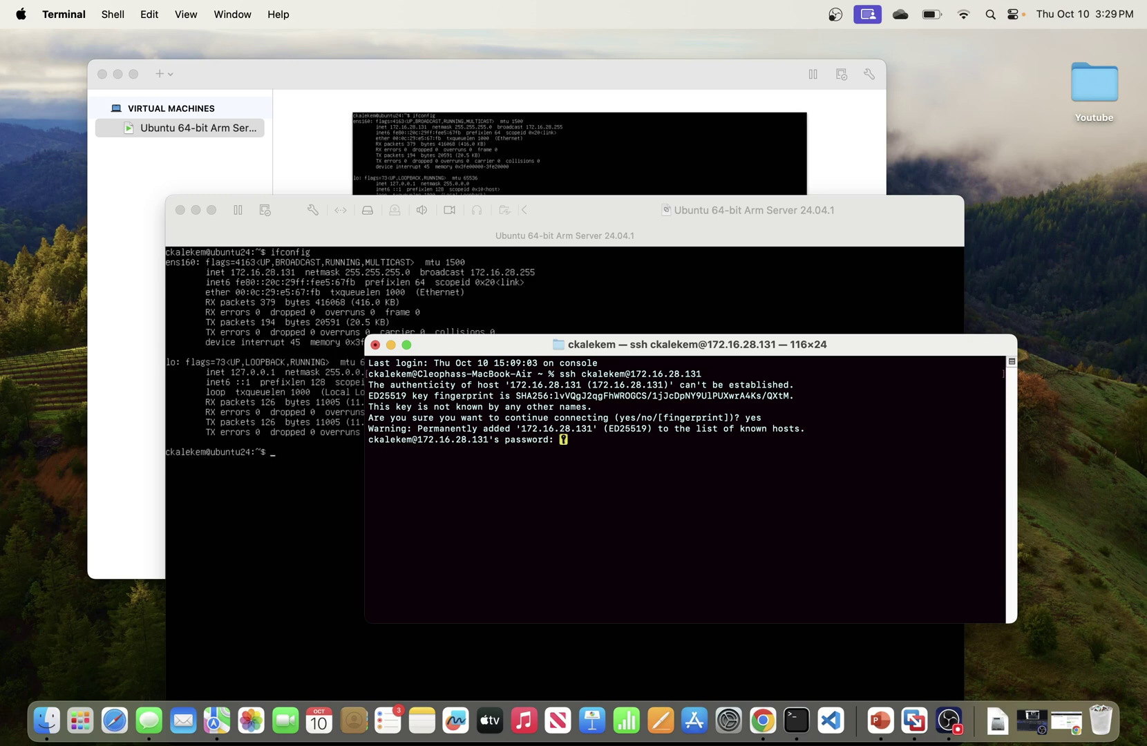
key(Return)
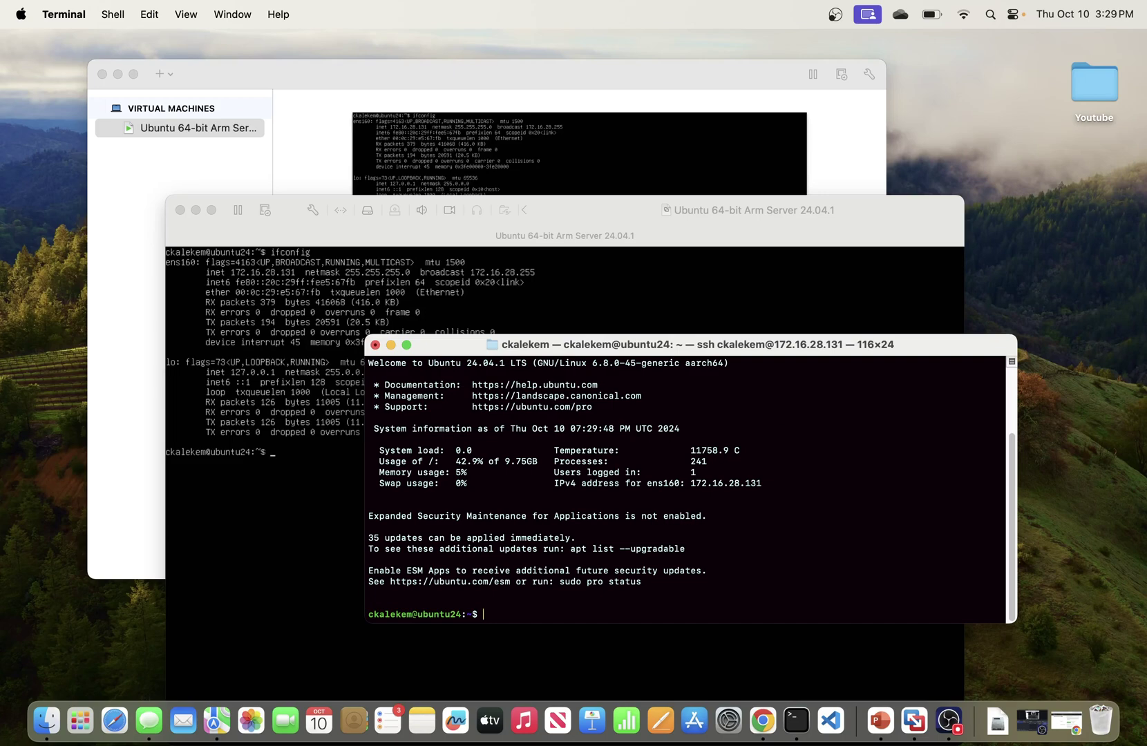
click(408, 345)
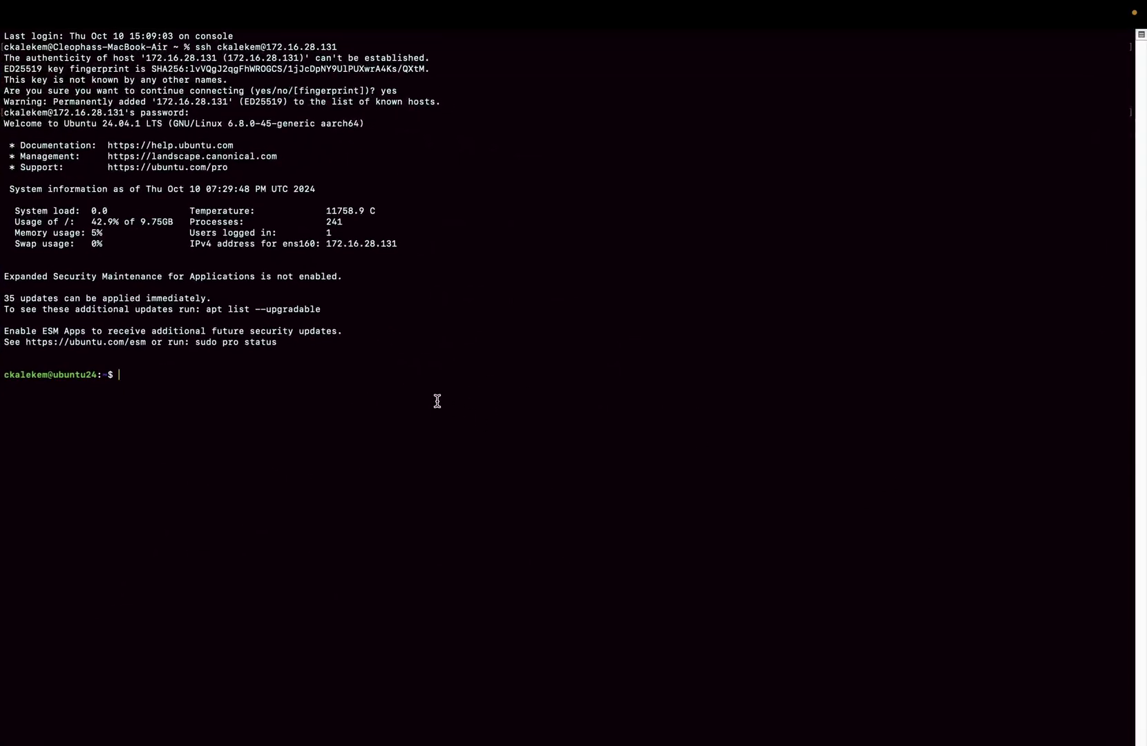
Step: List the server's files over SSH and write 'hello, from mac terminal' into test-mac.txt
text(ls')
key(BackSpace)
key(Return)
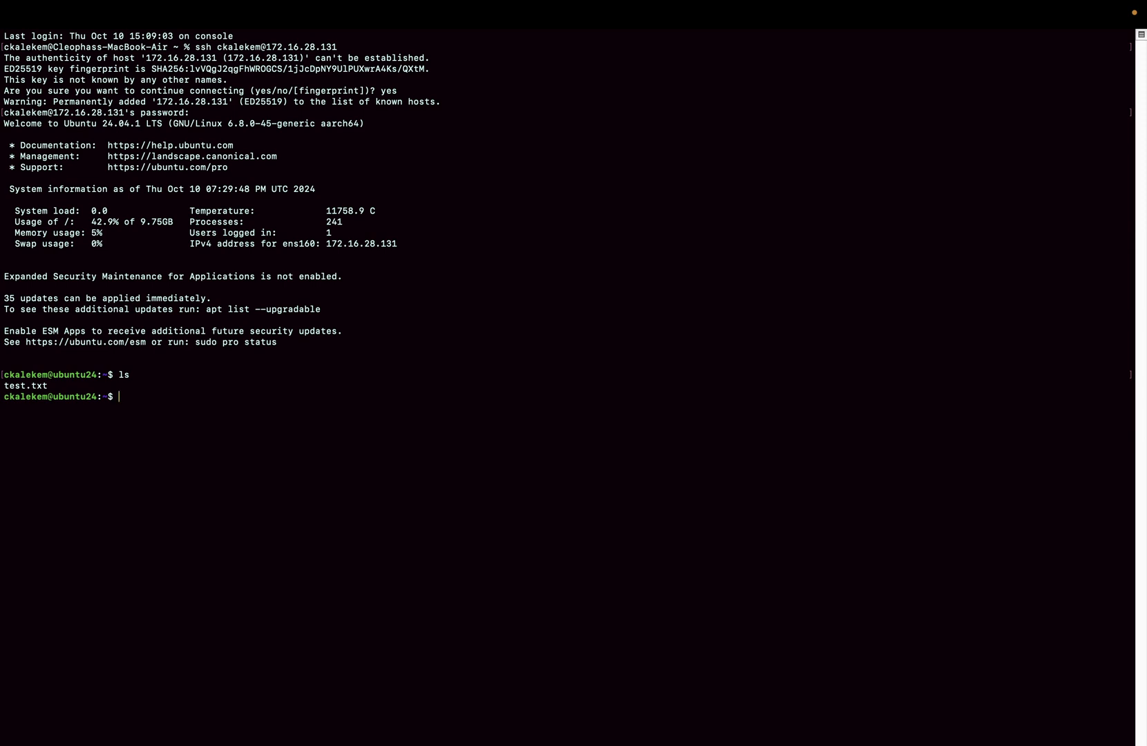
text(echo "hello, from mac terminal" > test)
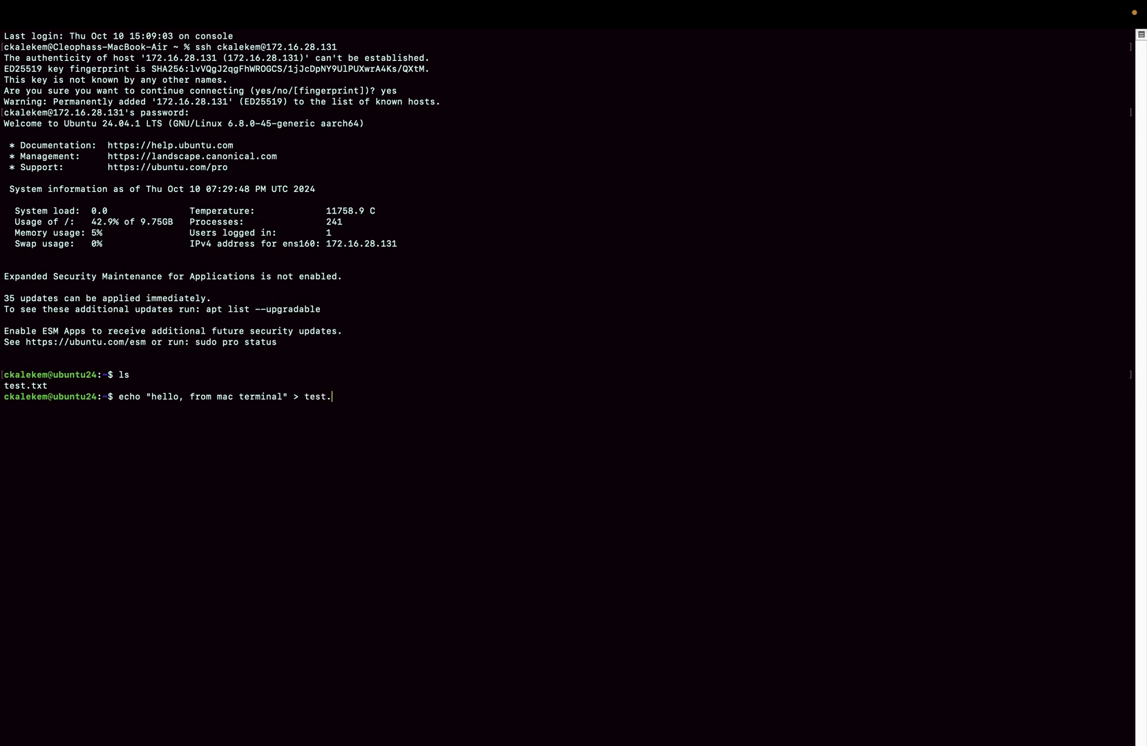
text(-mac.txt)
key(Return)
Step: List the files, print test-mac.txt, and take Terminal out of full screen
text(ls)
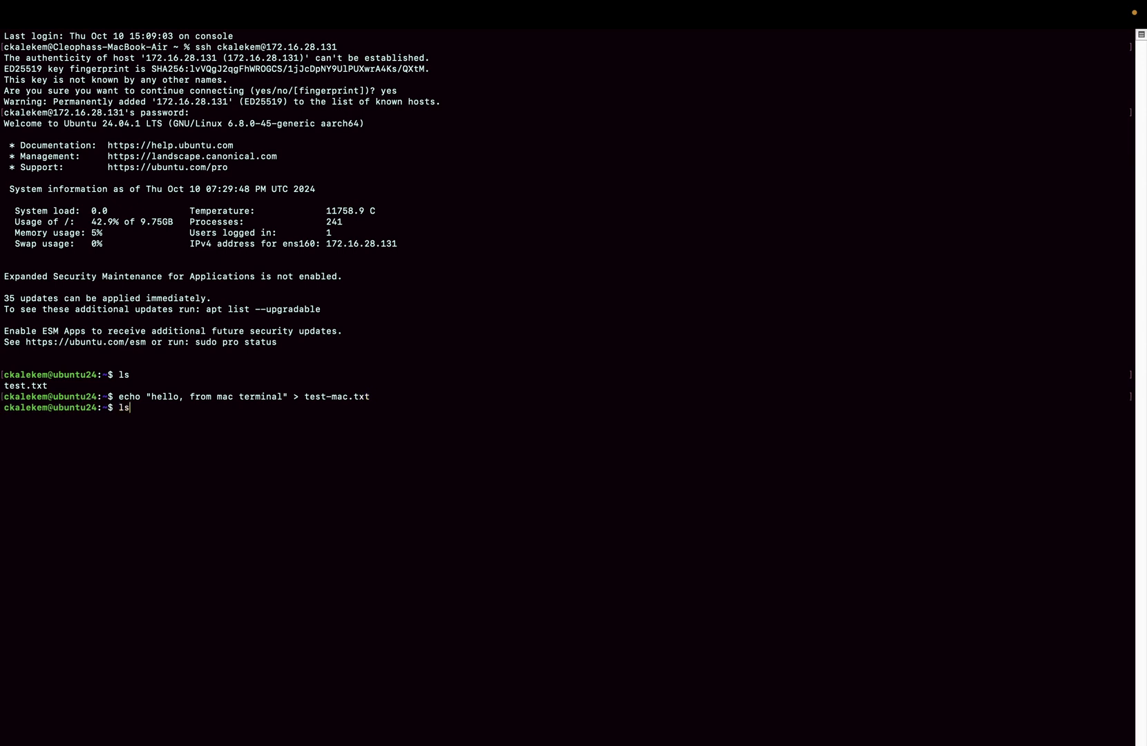
key(Return)
text(cat test)
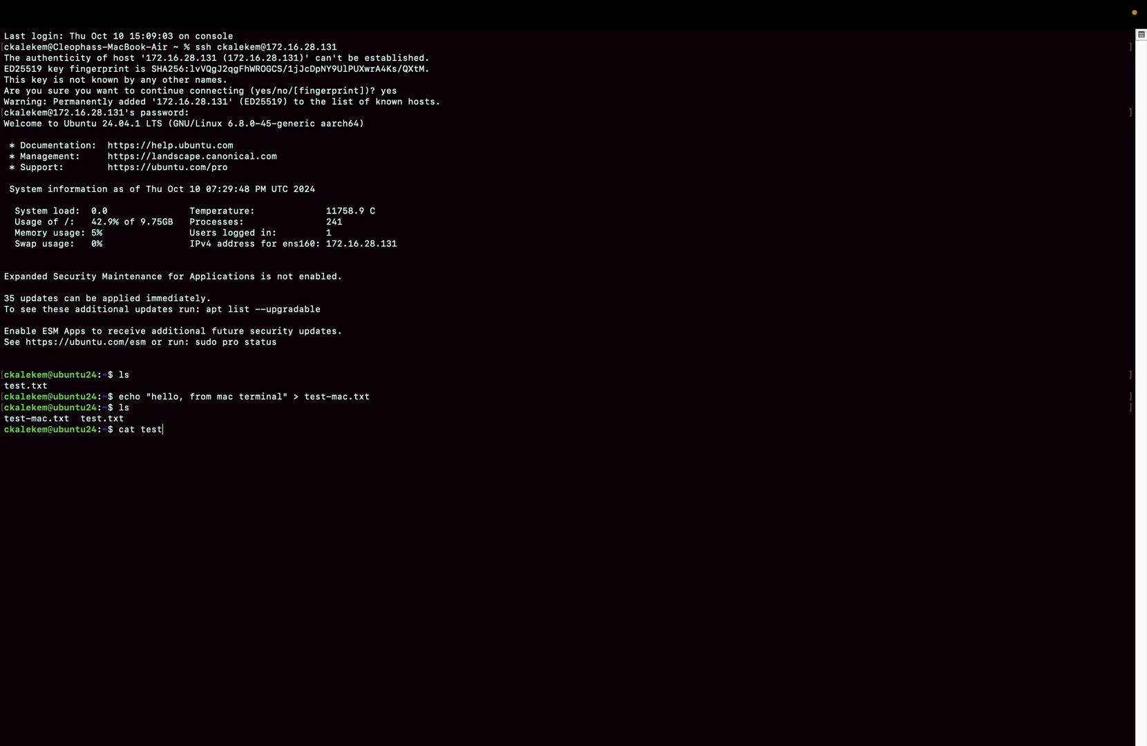
text(-)
key(Tab)
key(Return)
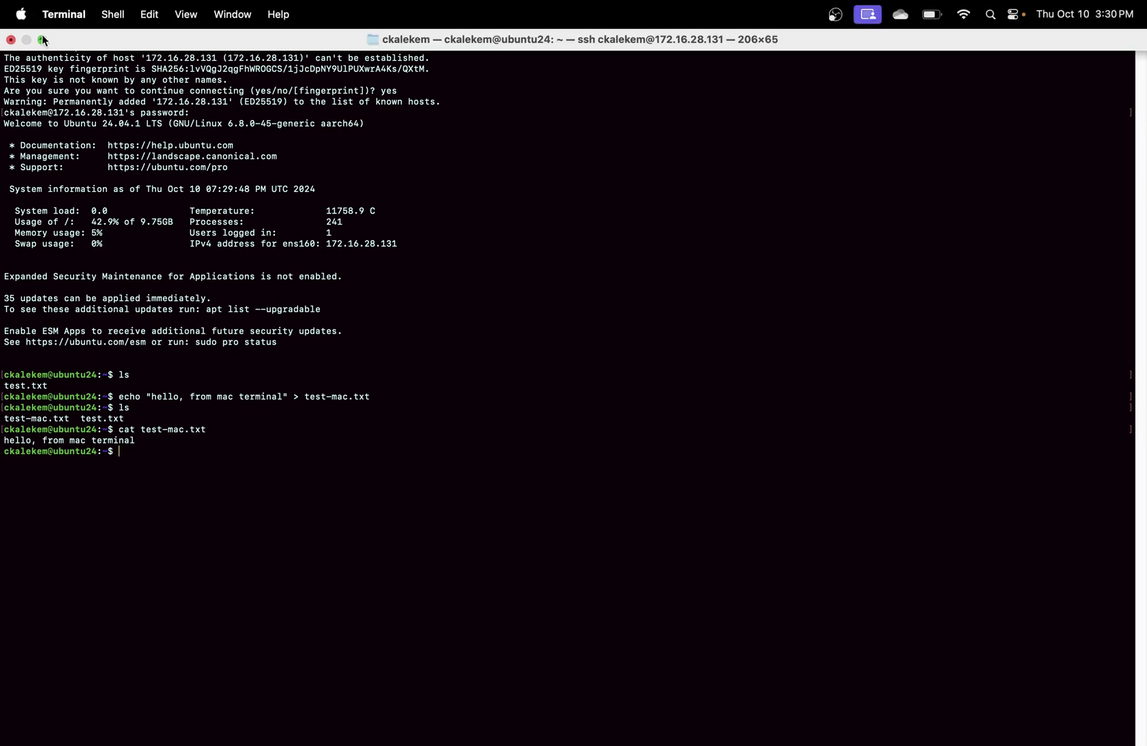
click(43, 40)
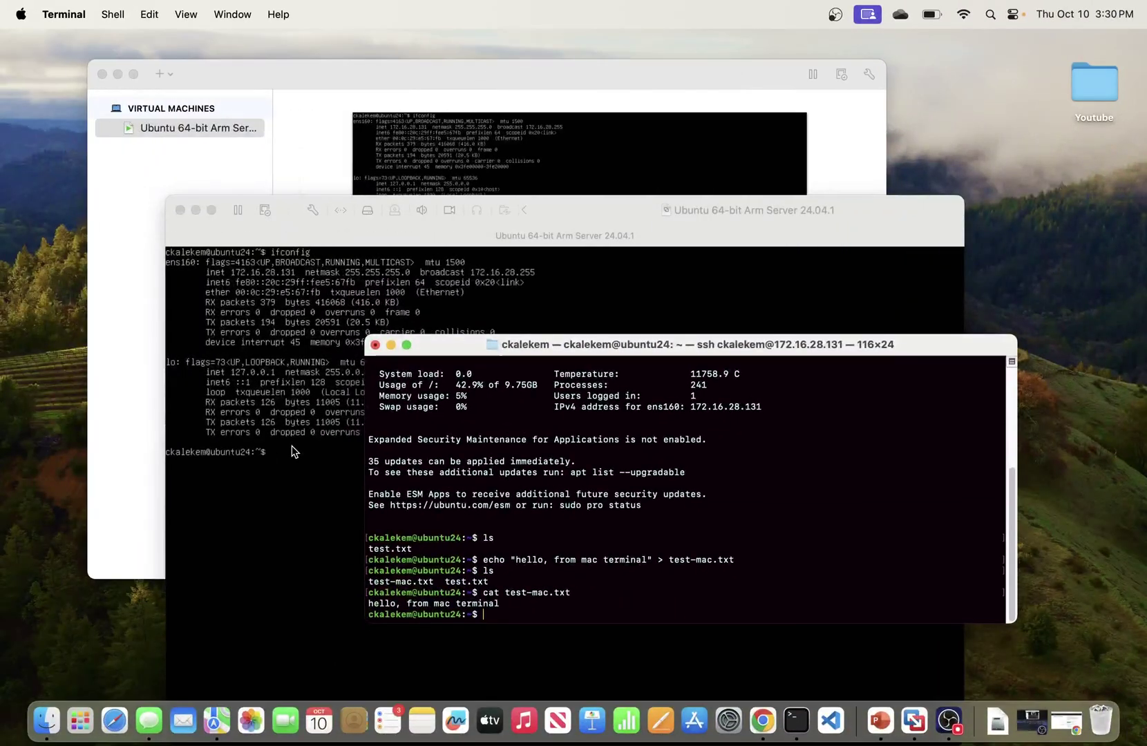
Step: Bring the Ubuntu console full screen, list its files, and print test-mac.txt
click(295, 453)
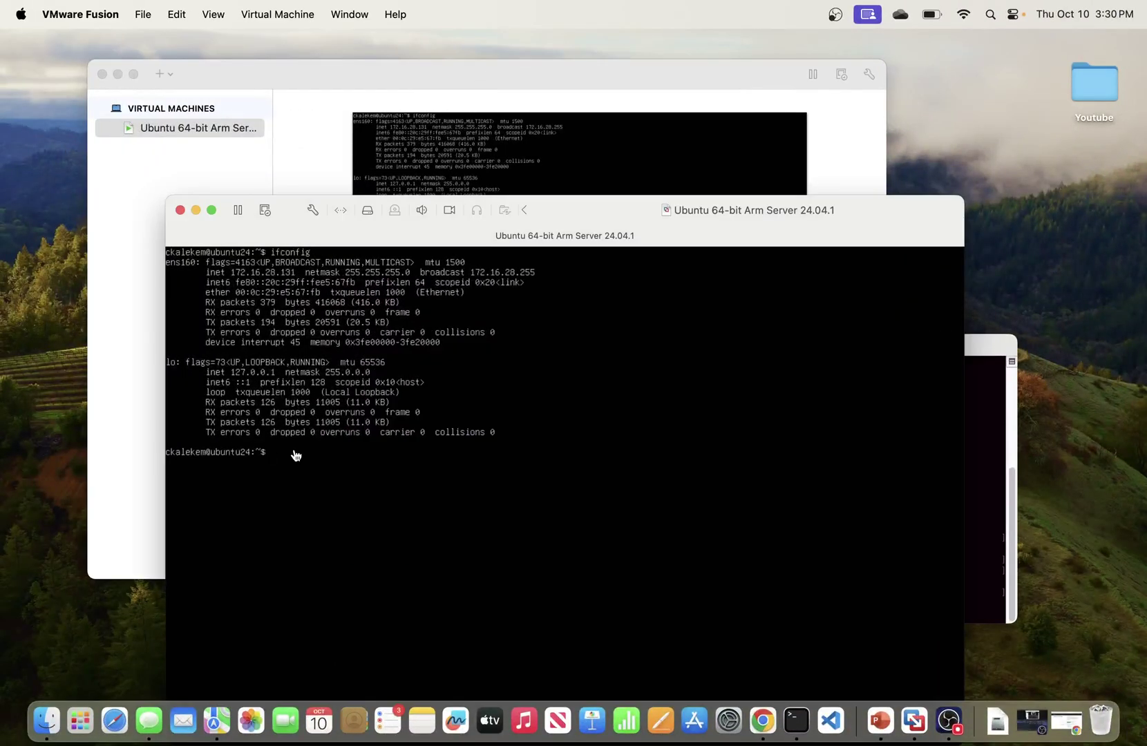
click(212, 210)
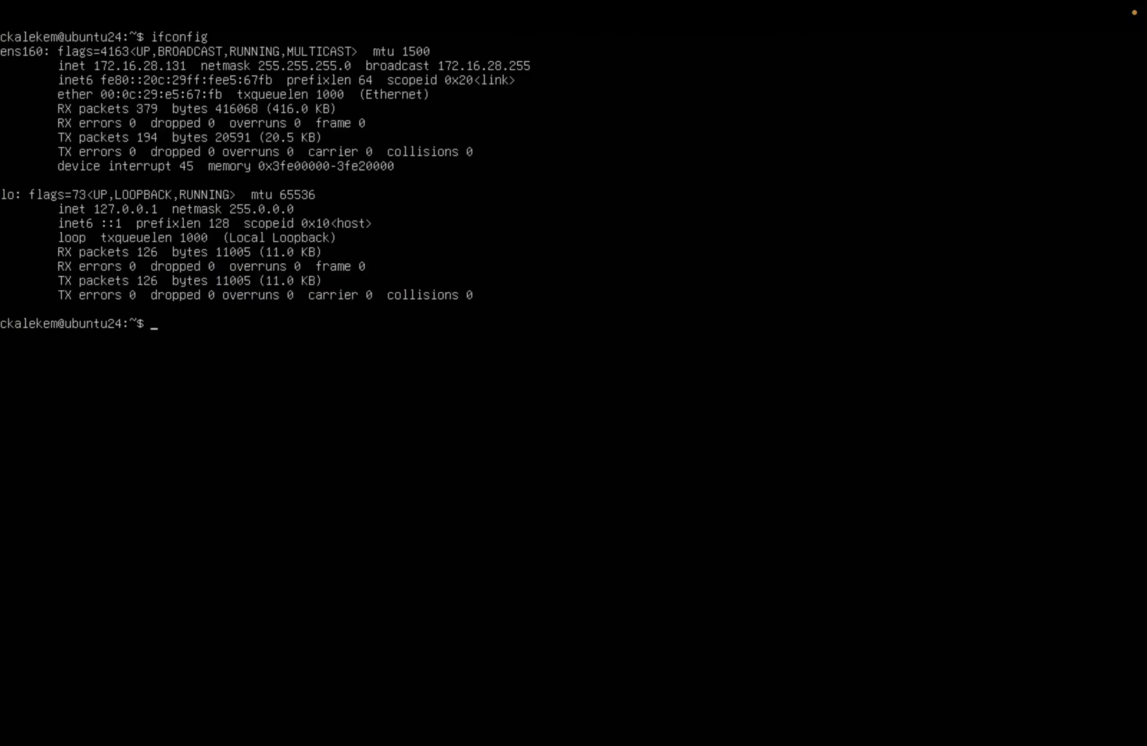
text(s)
key(Return)
text(ls)
key(Return)
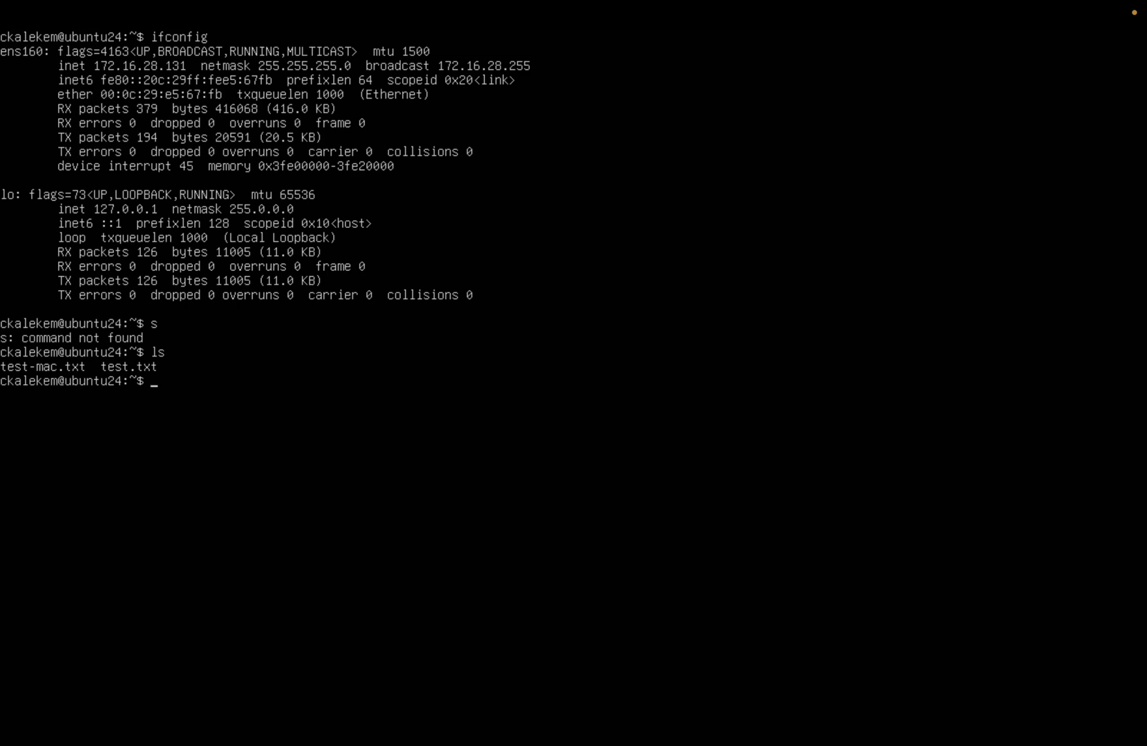
text(cat test-m)
key(Tab)
key(Return)
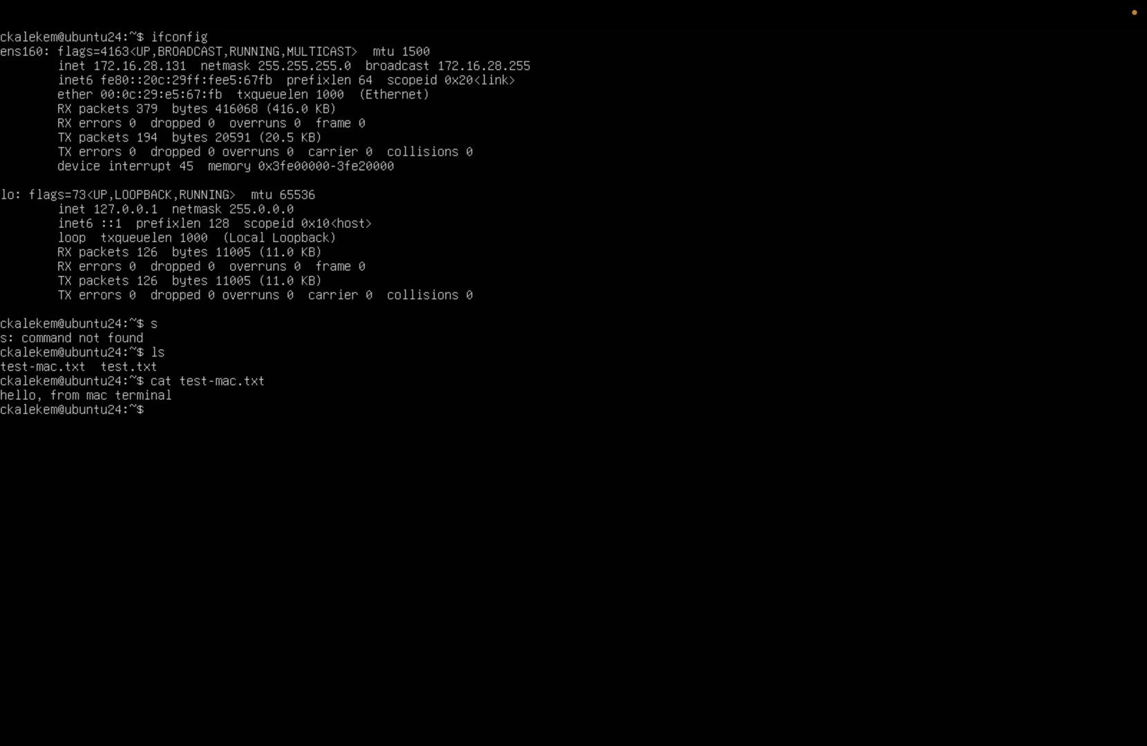
Step: Exit the VM's full screen and move its window up and to the left
mouse_move(7, 7)
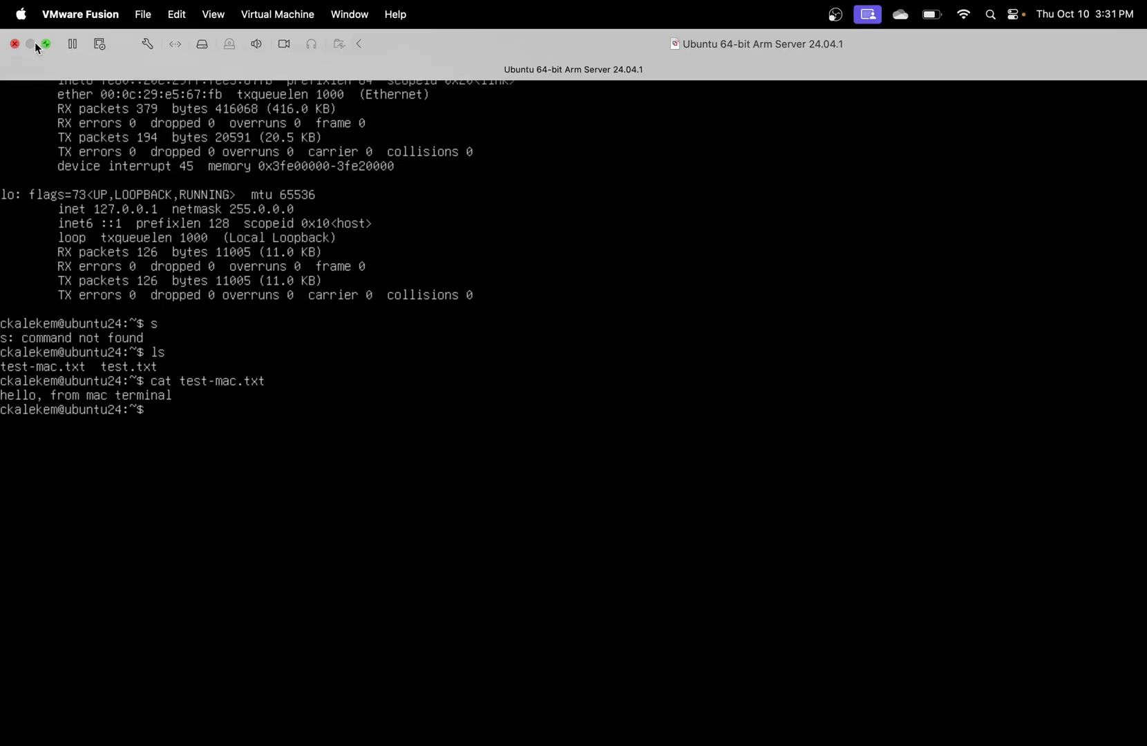
click(46, 46)
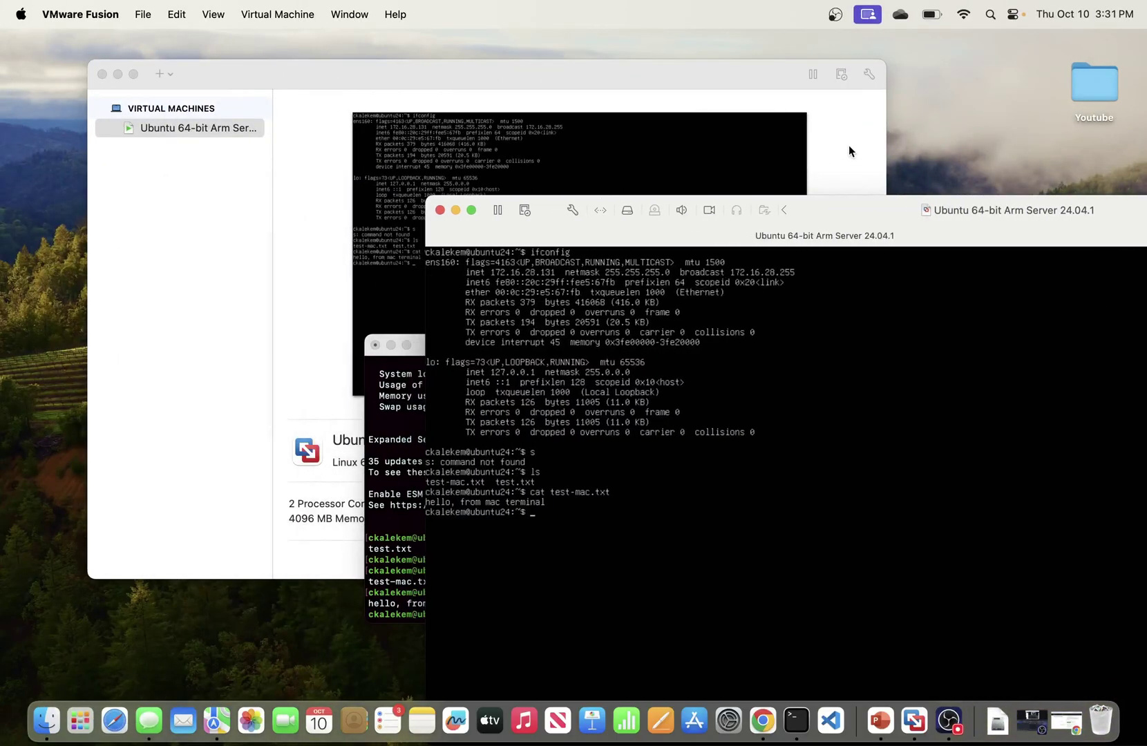
drag(853, 214, 856, 169)
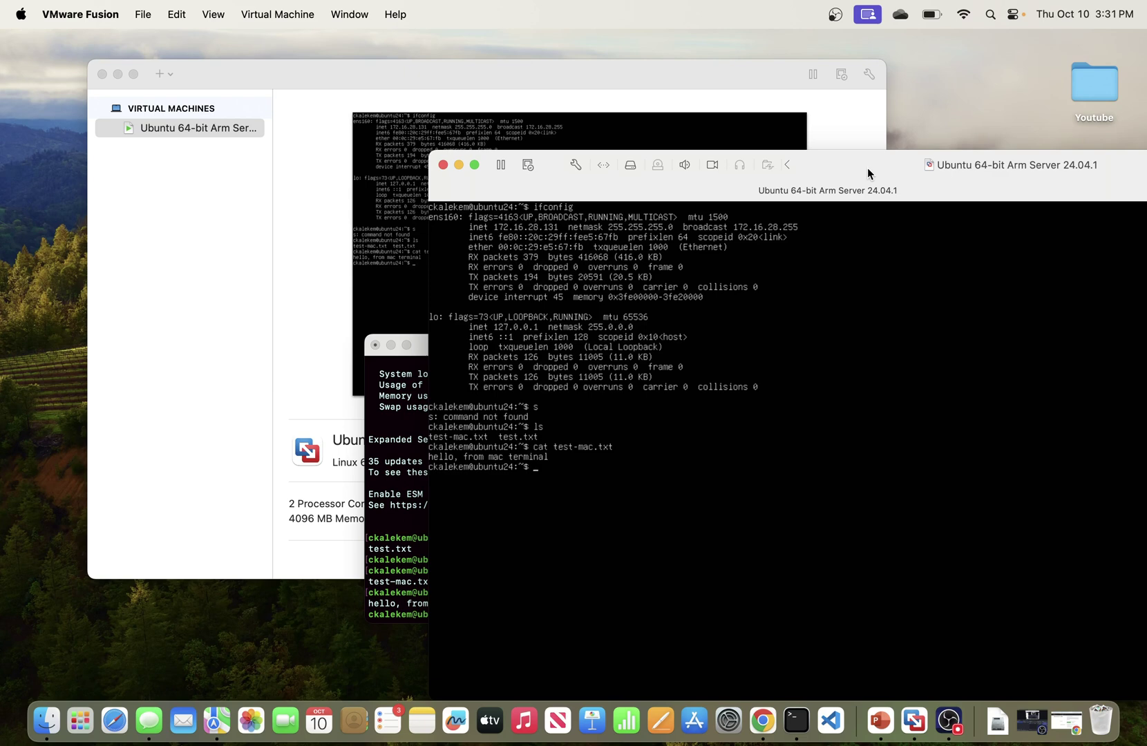
drag(868, 174, 845, 155)
drag(844, 148, 565, 146)
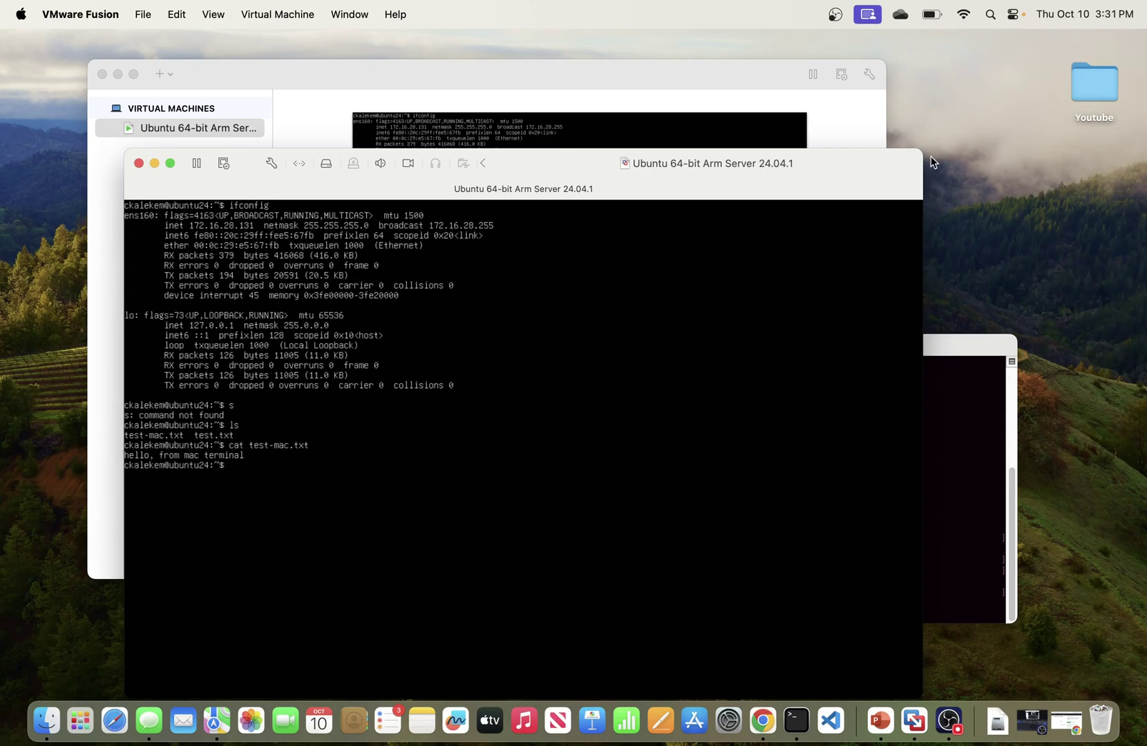
Step: Widen the VM window on both sides and dismiss the window arrangement options
drag(926, 156, 1018, 137)
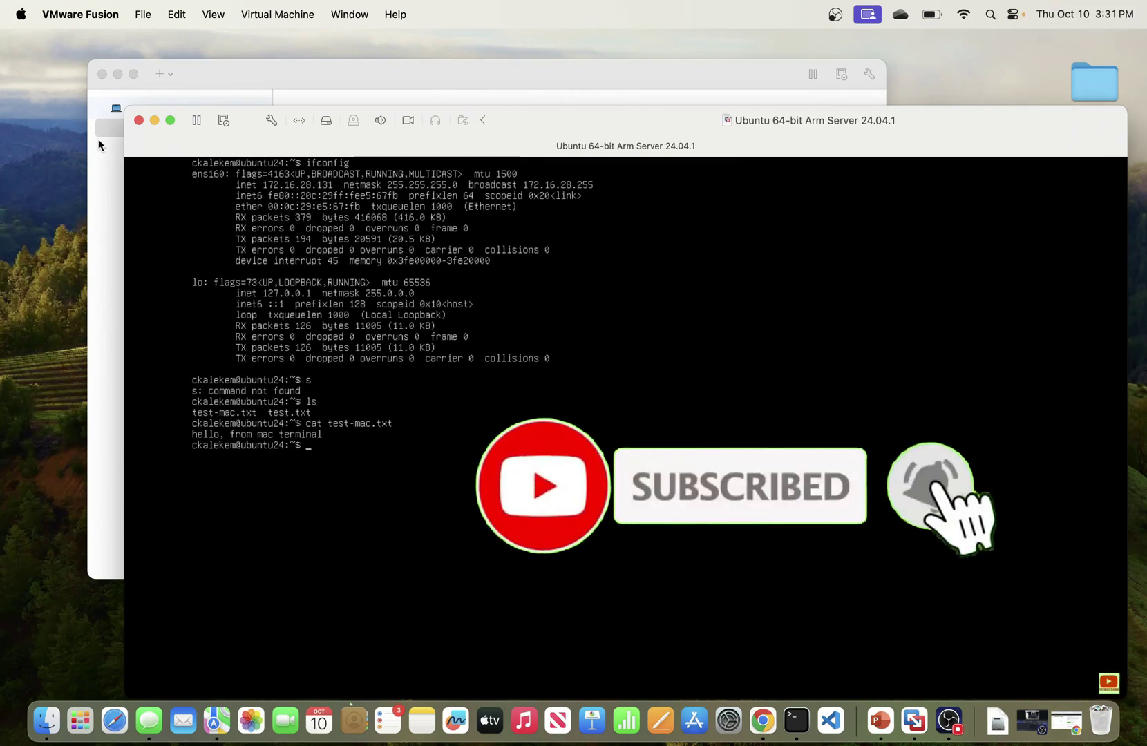
drag(125, 163, 36, 159)
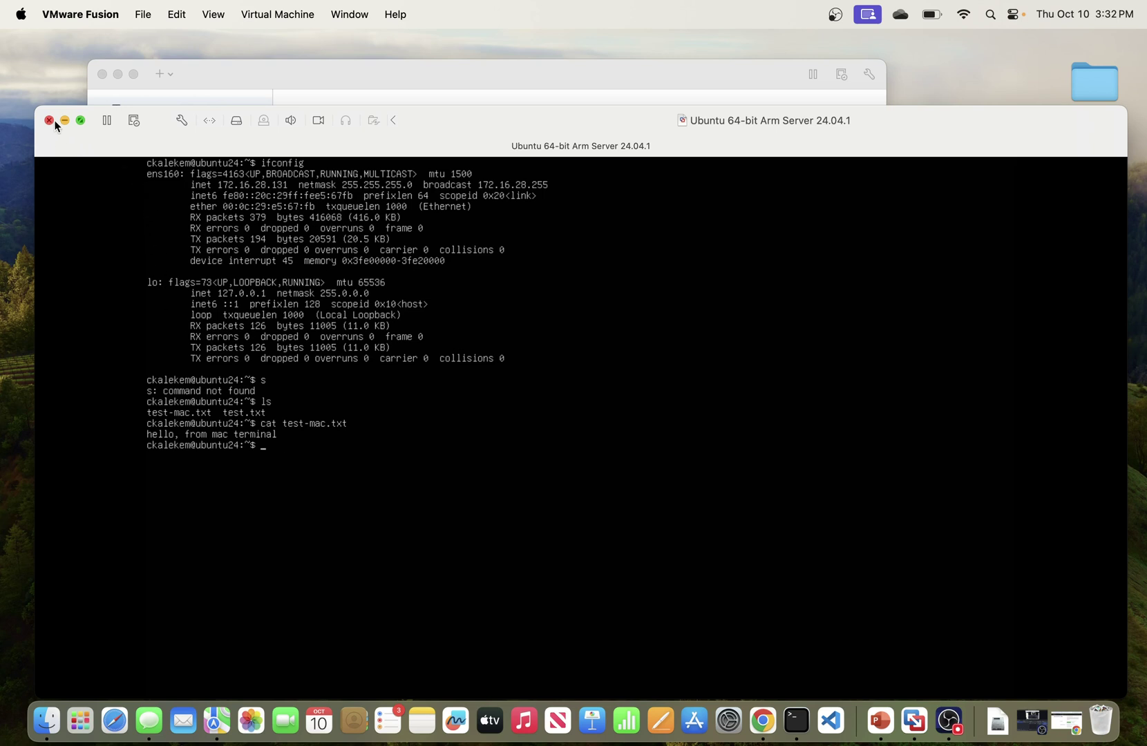
mouse_move(81, 124)
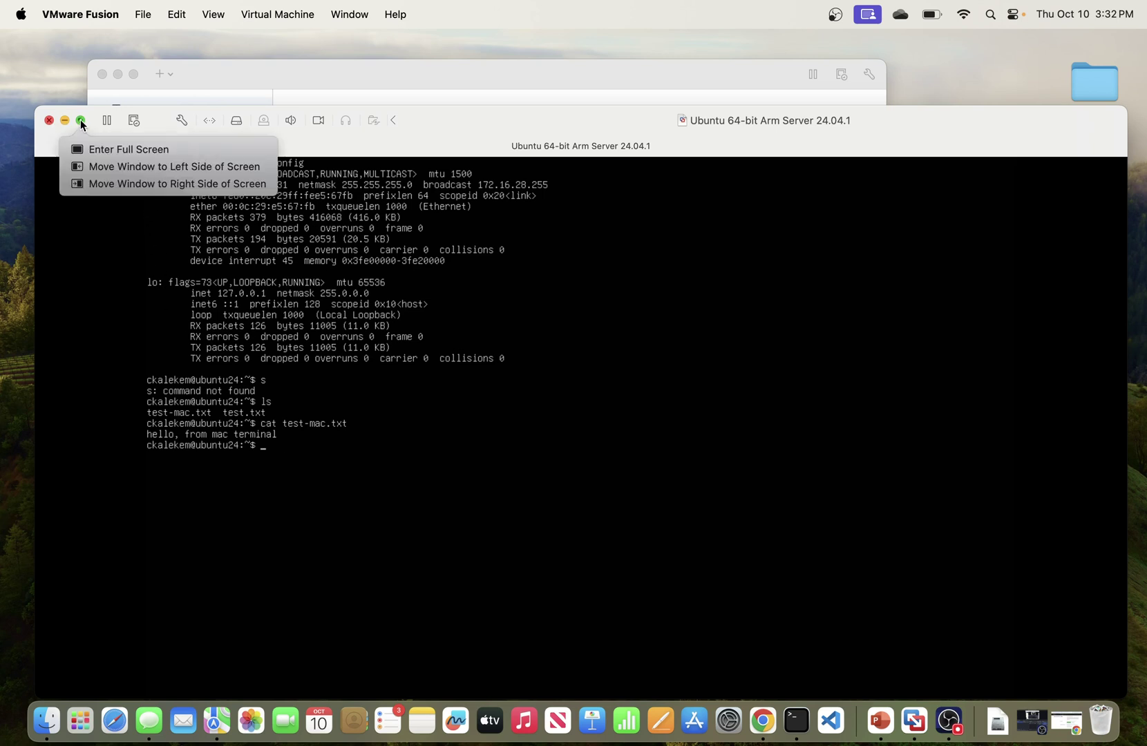
click(392, 445)
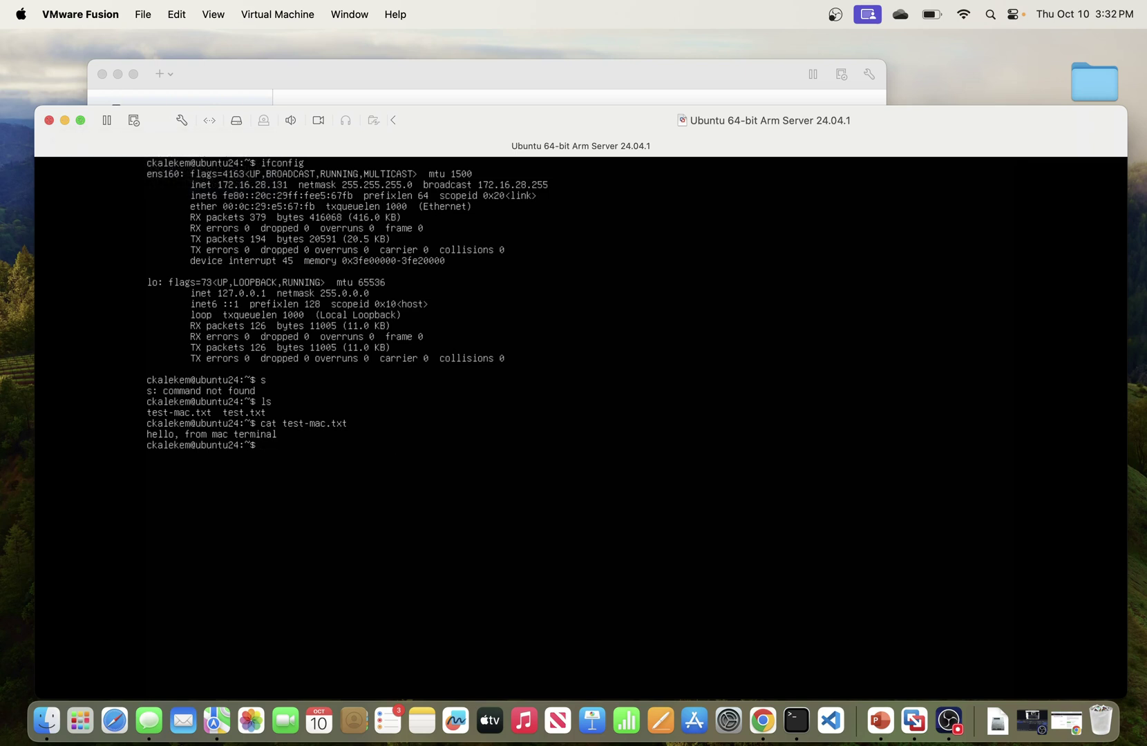